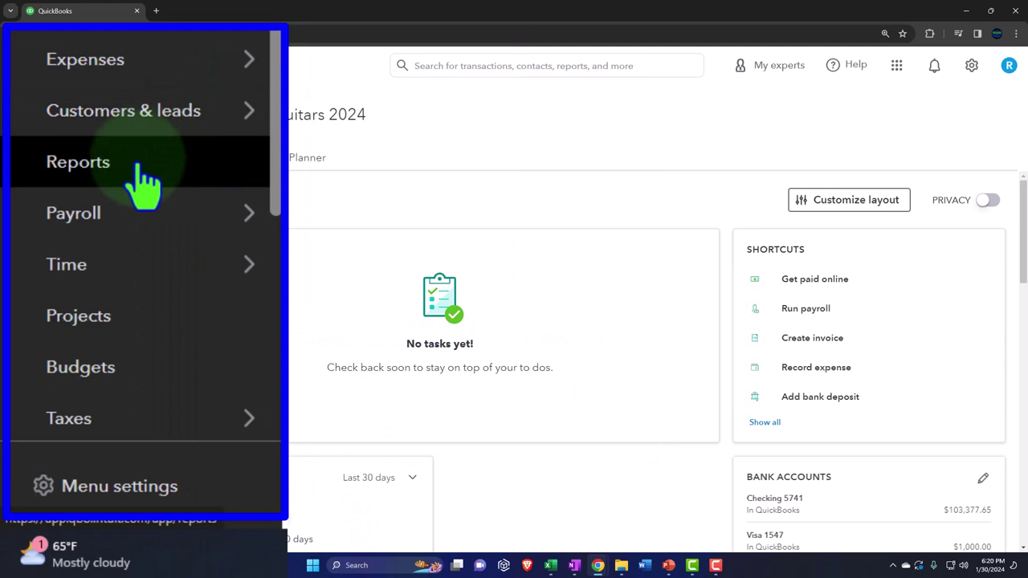
- From the reports list, open the Balance Sheet, Profit and Loss, and Trial Balance reports in separate browser tabs
click(74, 362)
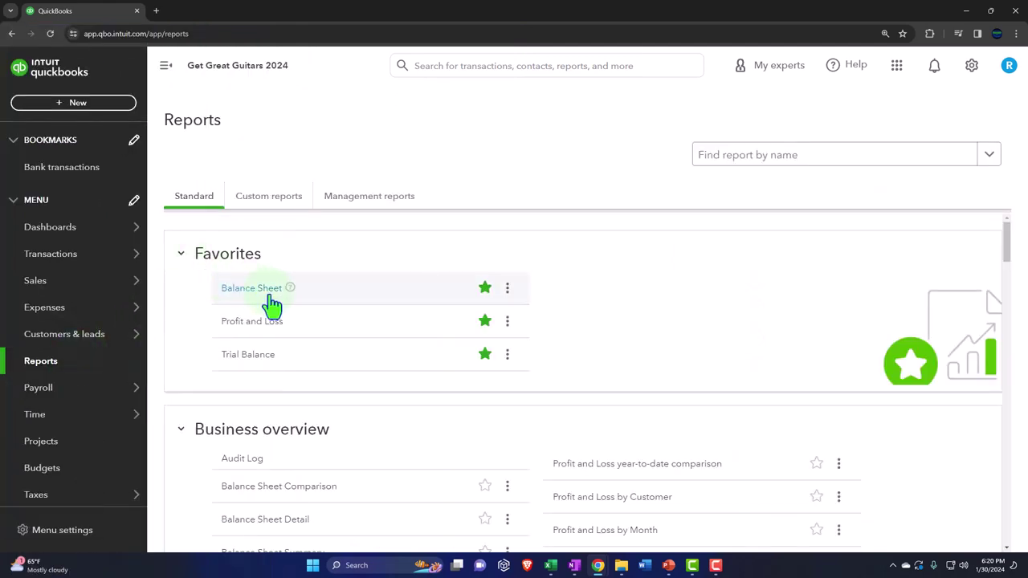
right_click(271, 297)
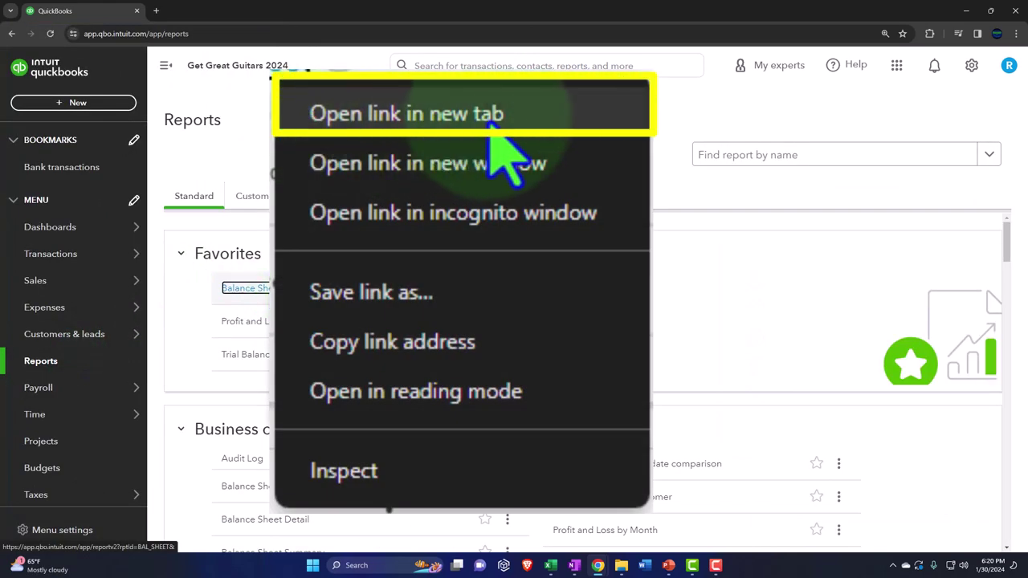
click(490, 125)
right_click(259, 322)
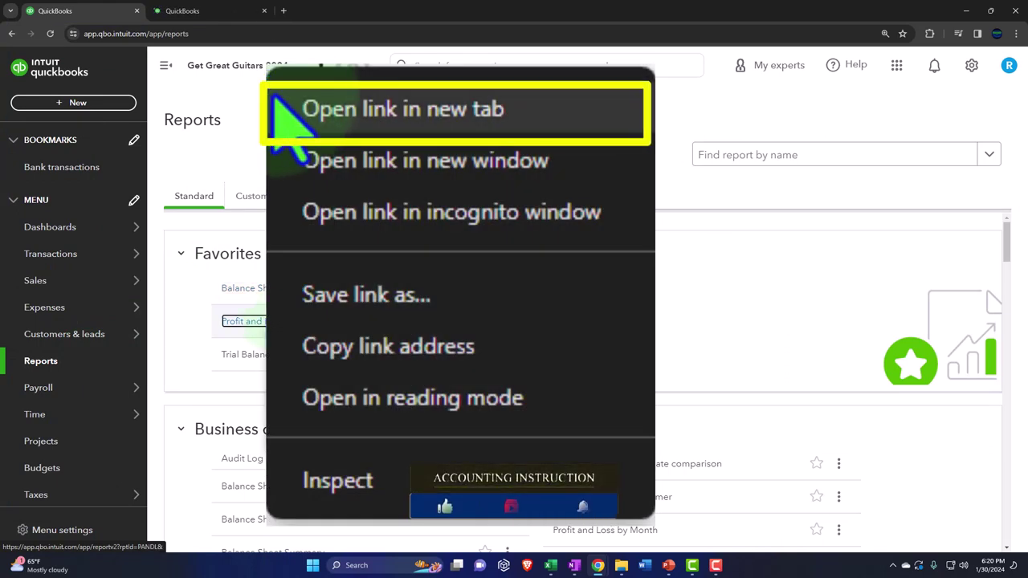
click(343, 336)
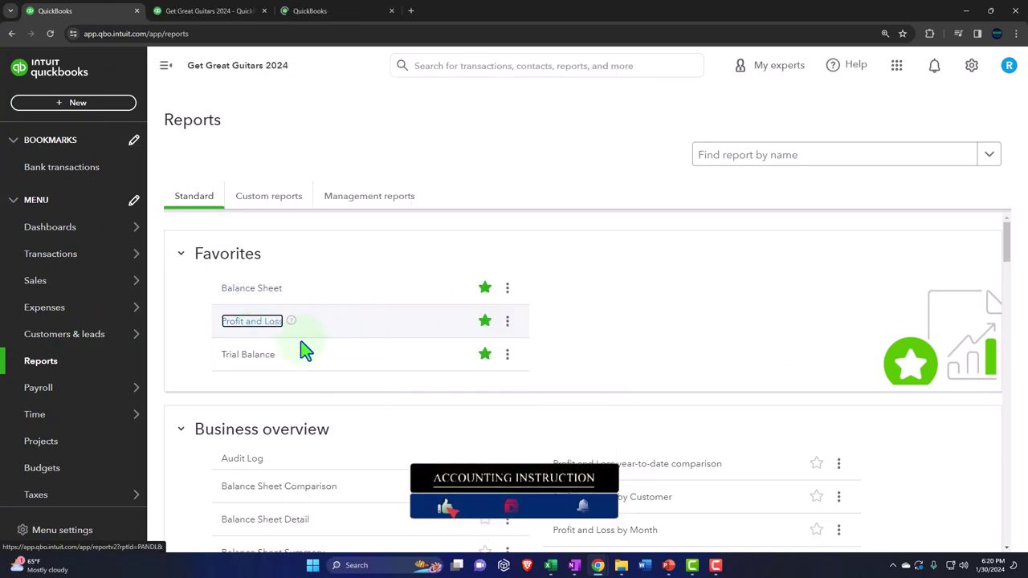
right_click(270, 355)
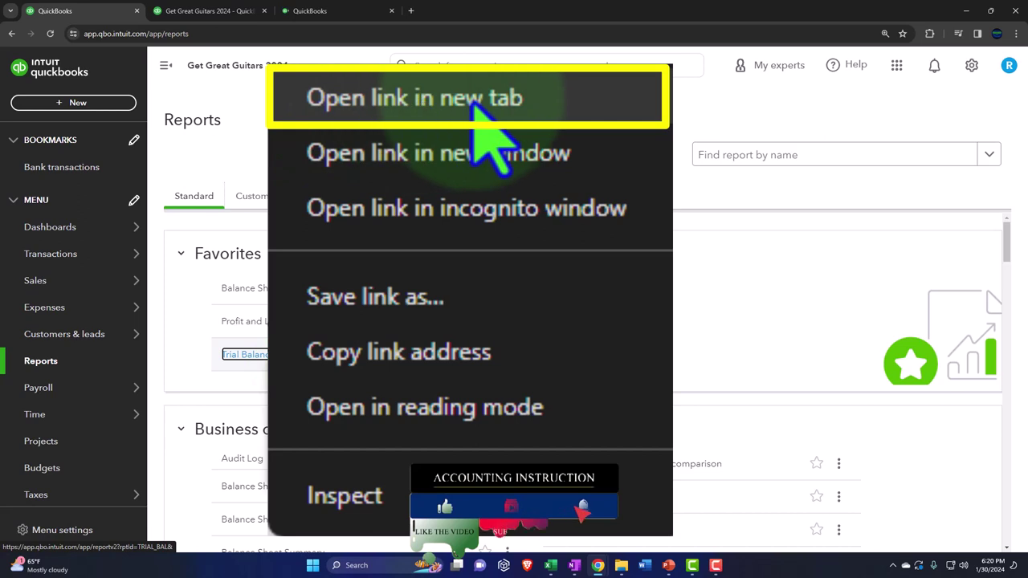
click(325, 375)
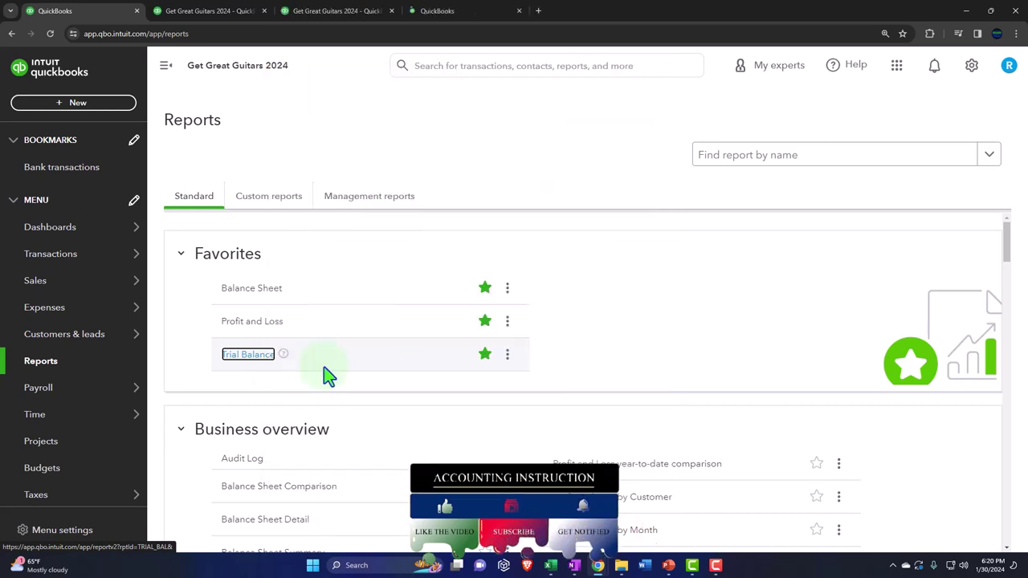
- Set the Balance Sheet report's date range to 01/01/2024 through 02/28/2024, with the navigation menu collapsed
click(218, 14)
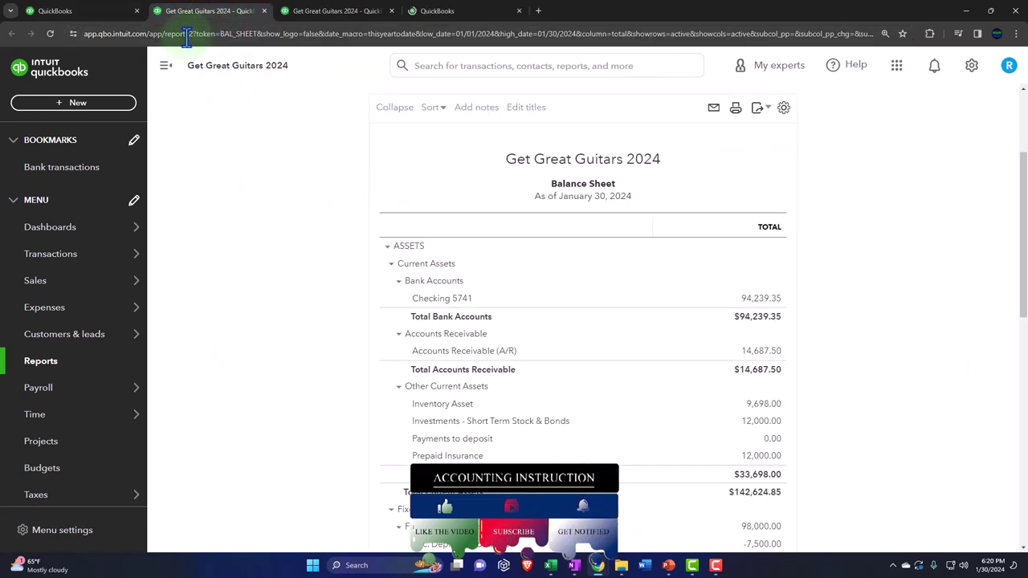
click(166, 65)
scroll(223, 238, up, 3)
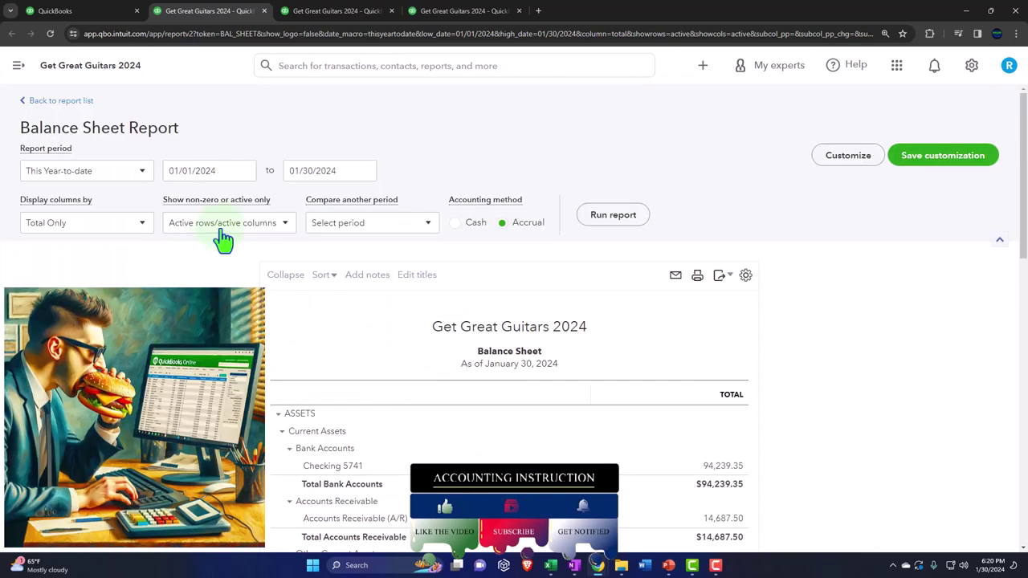
click(229, 175)
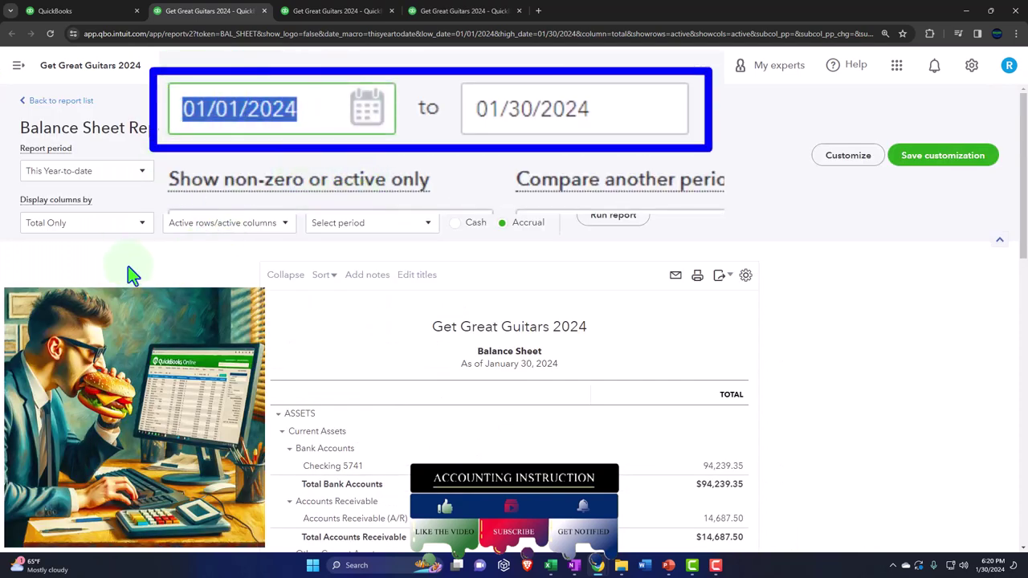
text(01012024)
key(Tab)
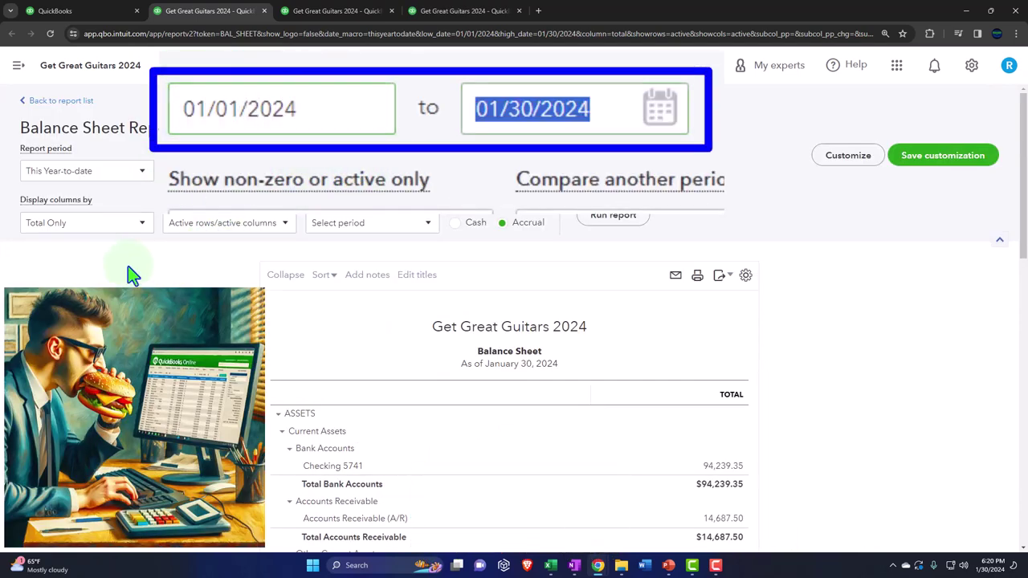
text(022824)
key(Tab)
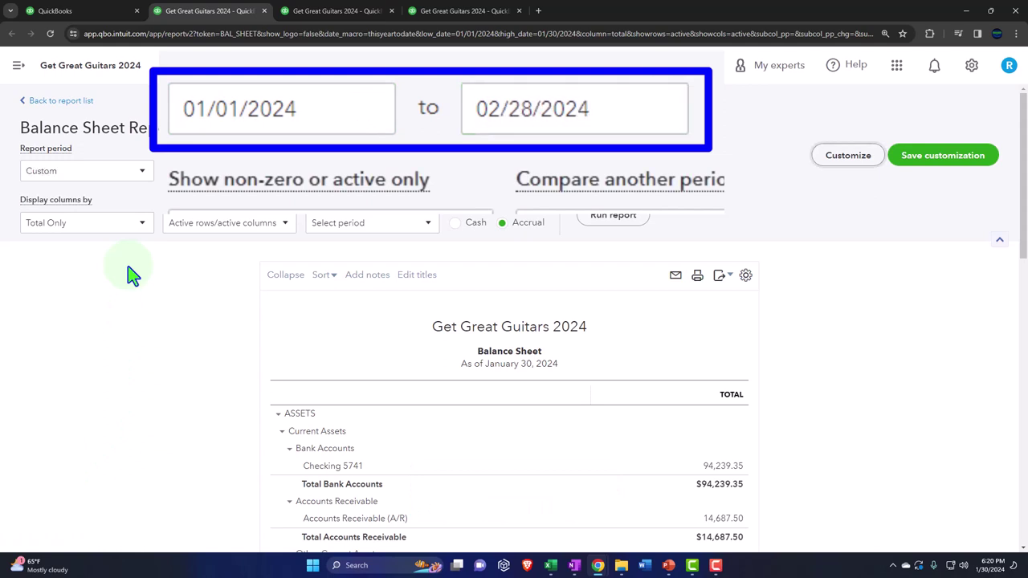
- Display the Balance Sheet columns by Months and run the report
click(137, 224)
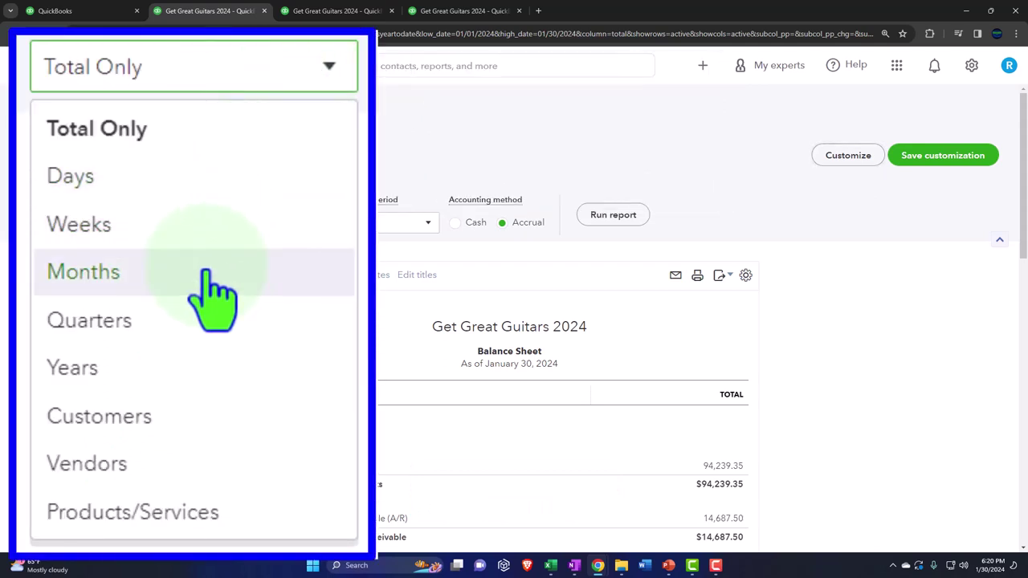
click(207, 277)
click(616, 217)
scroll(619, 215, down, 2)
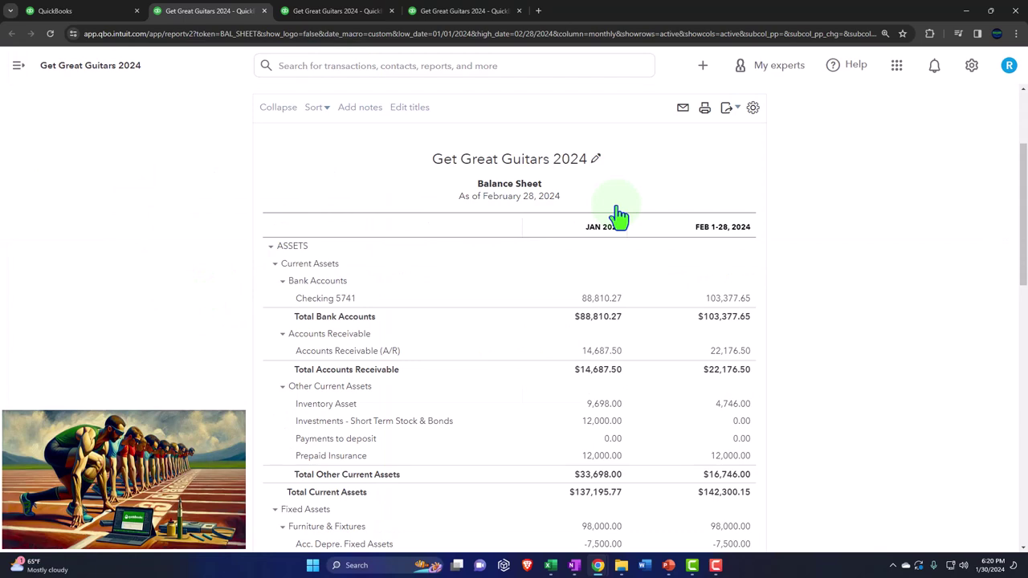
- Set the Profit and Loss report's date range to 01/01/2024 through 02/28/2024, with the navigation menu collapsed
click(337, 11)
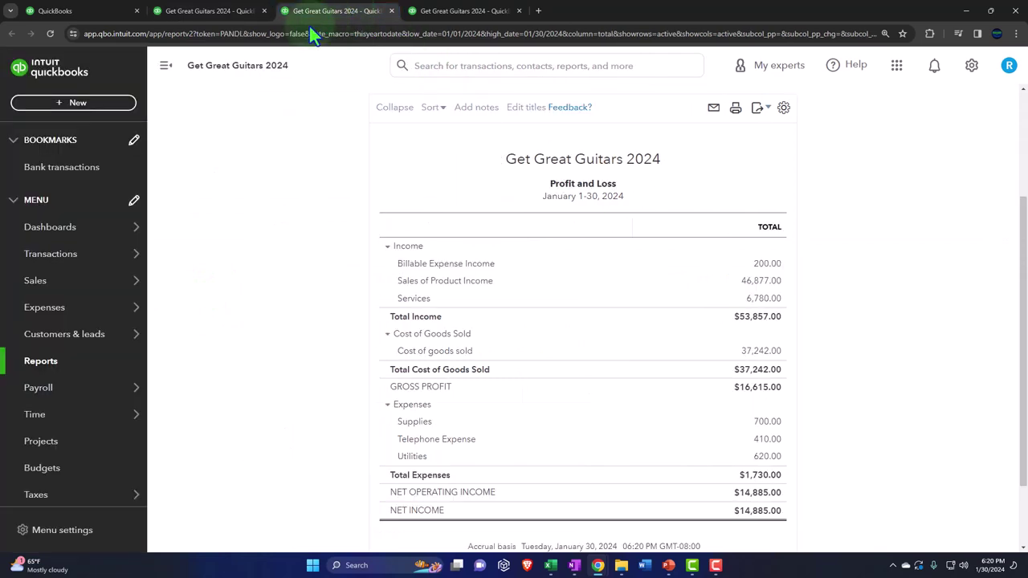
click(166, 66)
scroll(164, 175, up, 2)
click(223, 168)
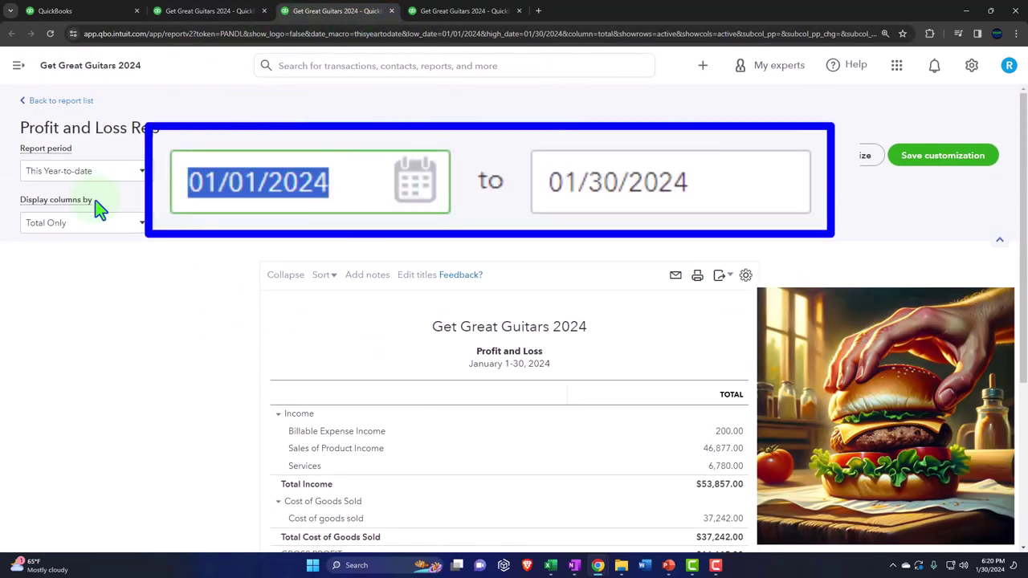
text(01012024)
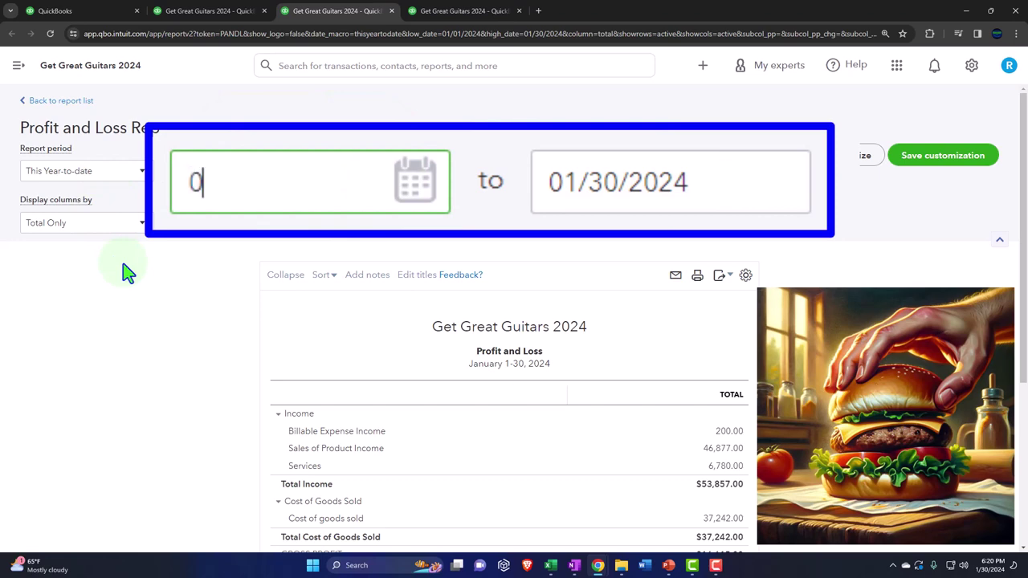
key(Tab)
text(022824)
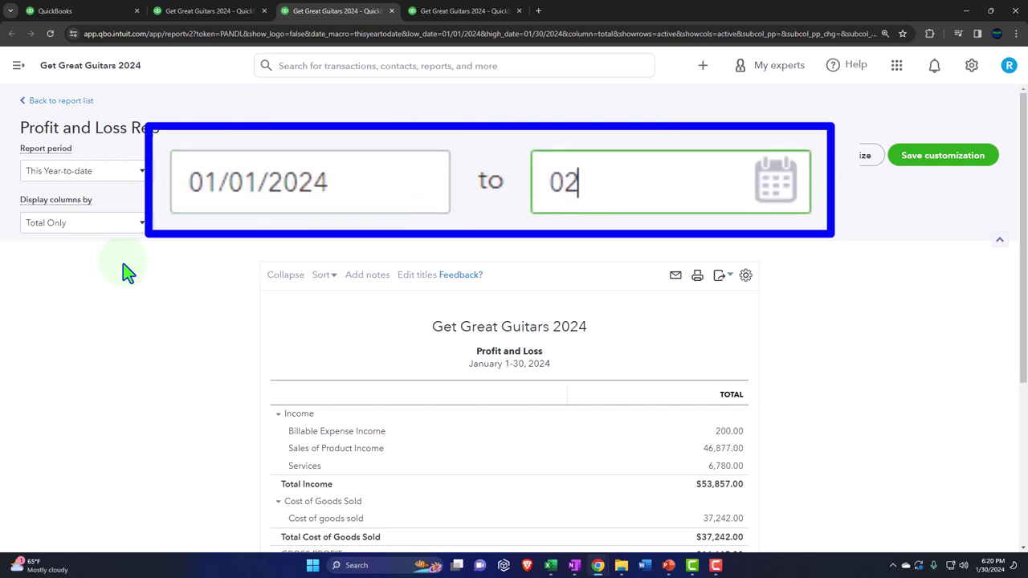
click(126, 273)
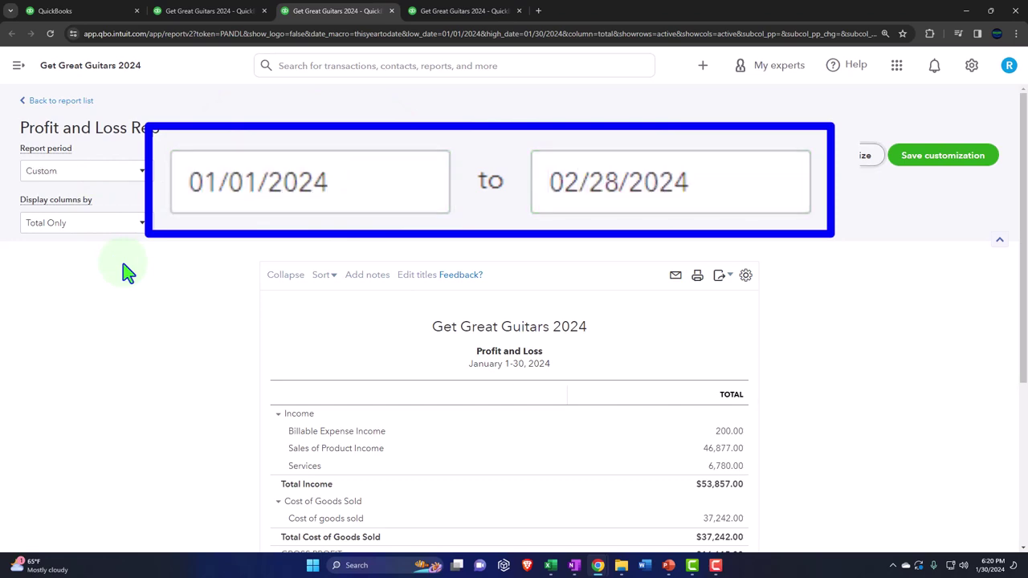
- Display the Profit and Loss columns by Months and run the report
click(142, 222)
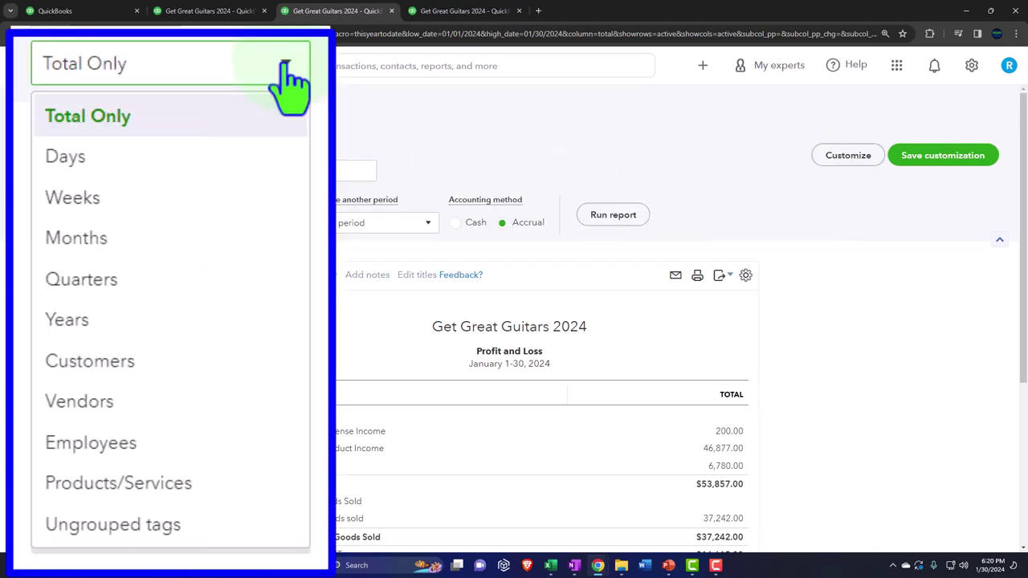
click(84, 315)
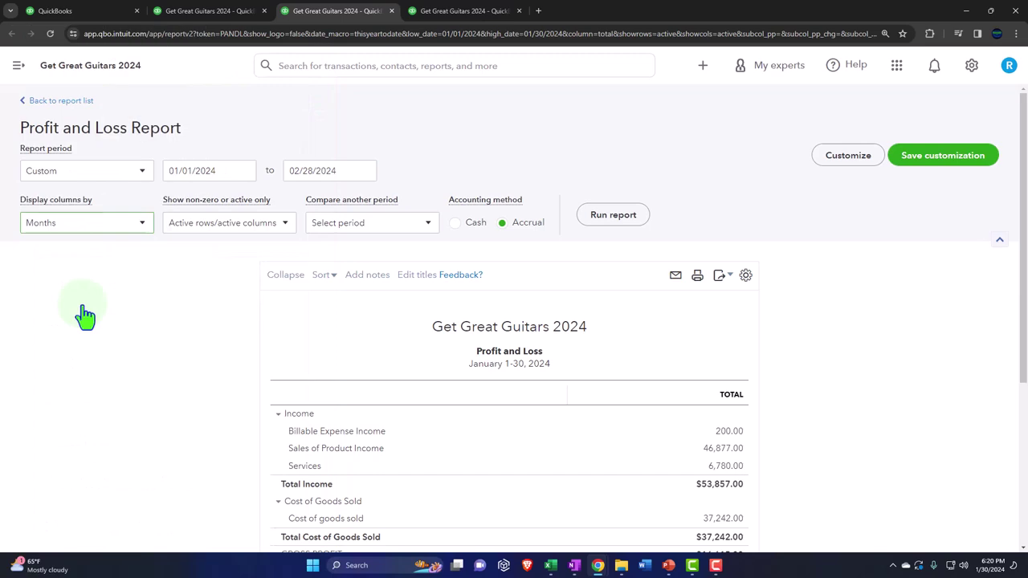
click(610, 215)
scroll(608, 222, down, 2)
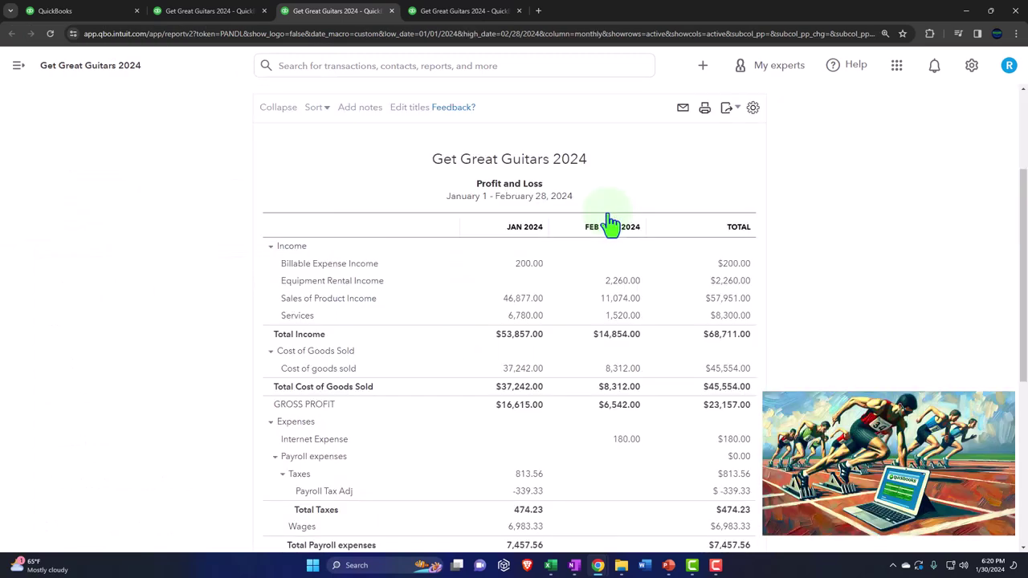
scroll(485, 89, up, 4)
- Set the Trial Balance report's date range to 01/01/2024 through 02/29/2024, with the navigation menu collapsed
click(465, 10)
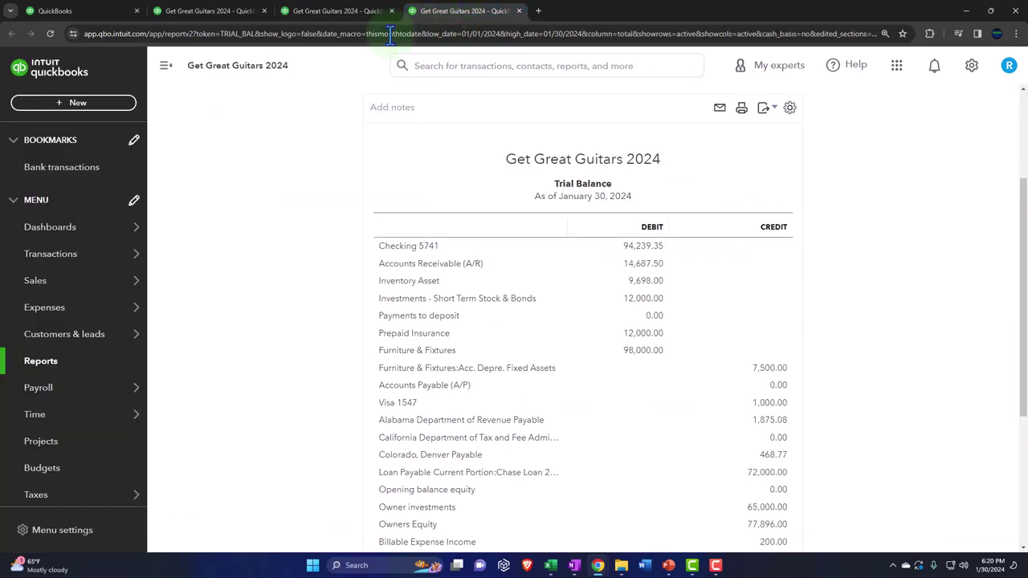
click(165, 65)
scroll(166, 245, up, 3)
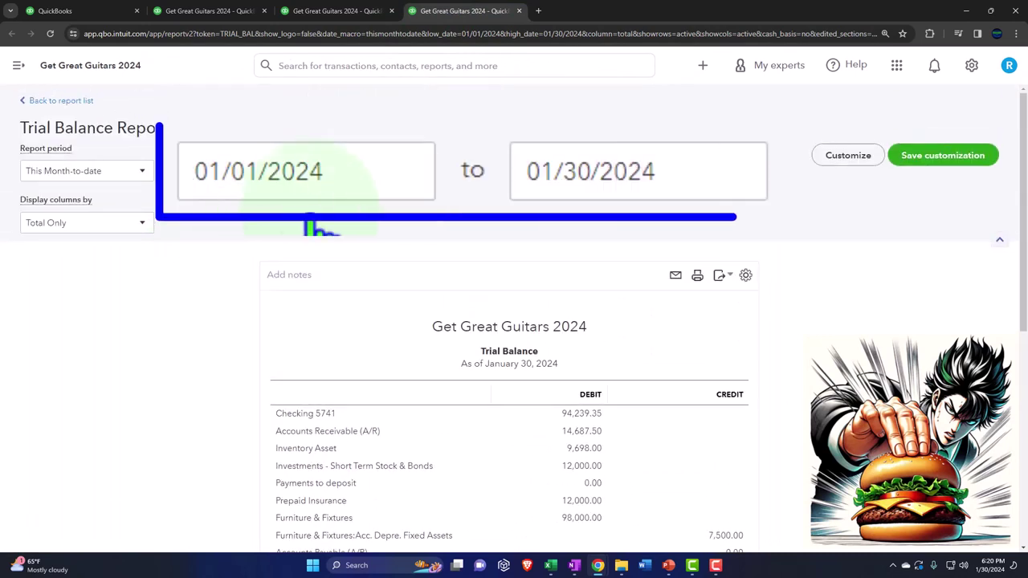
text(010124)
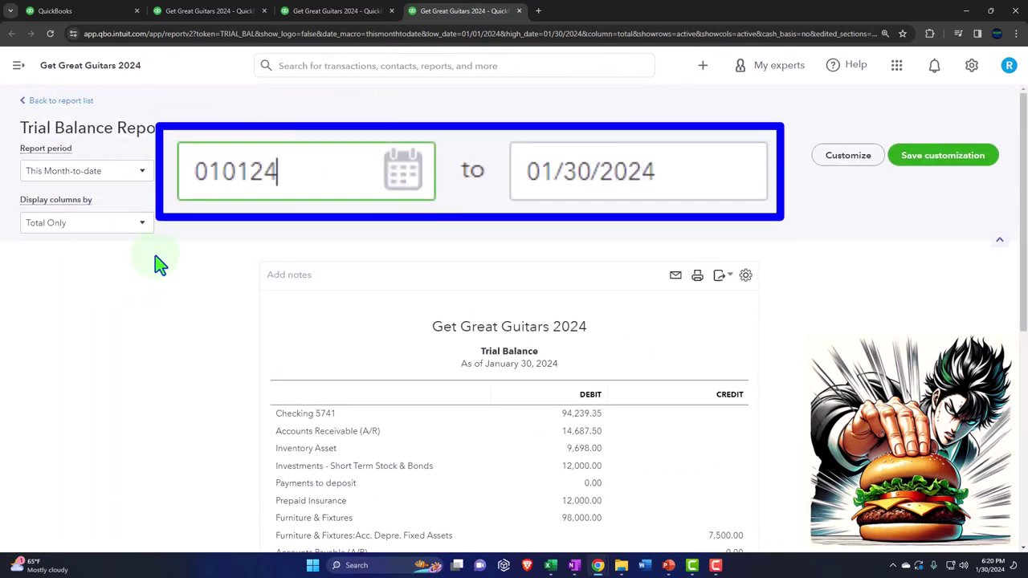
key(Tab)
text(022924)
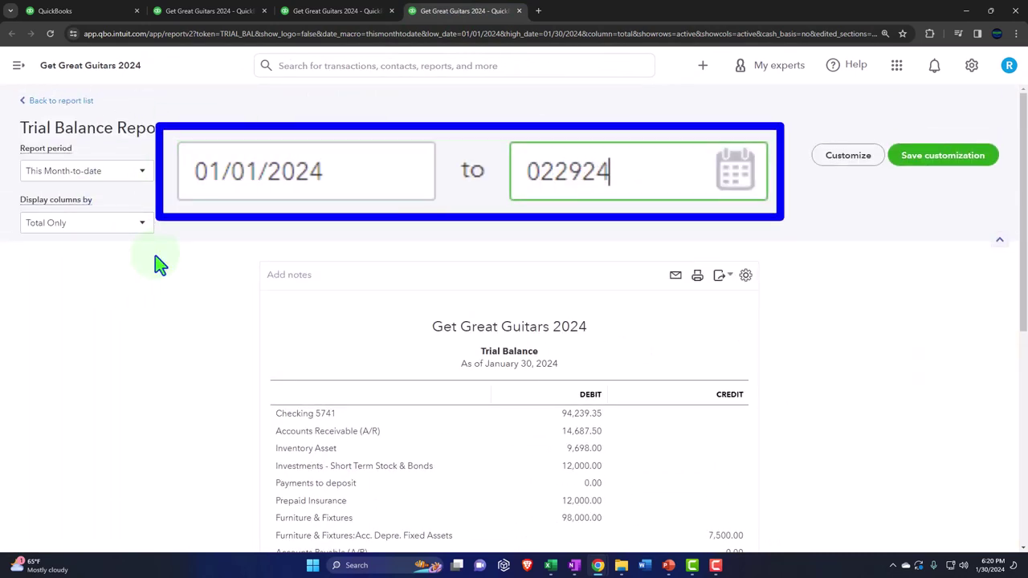
key(Tab)
- Display the Trial Balance columns by Months and run the report
click(112, 228)
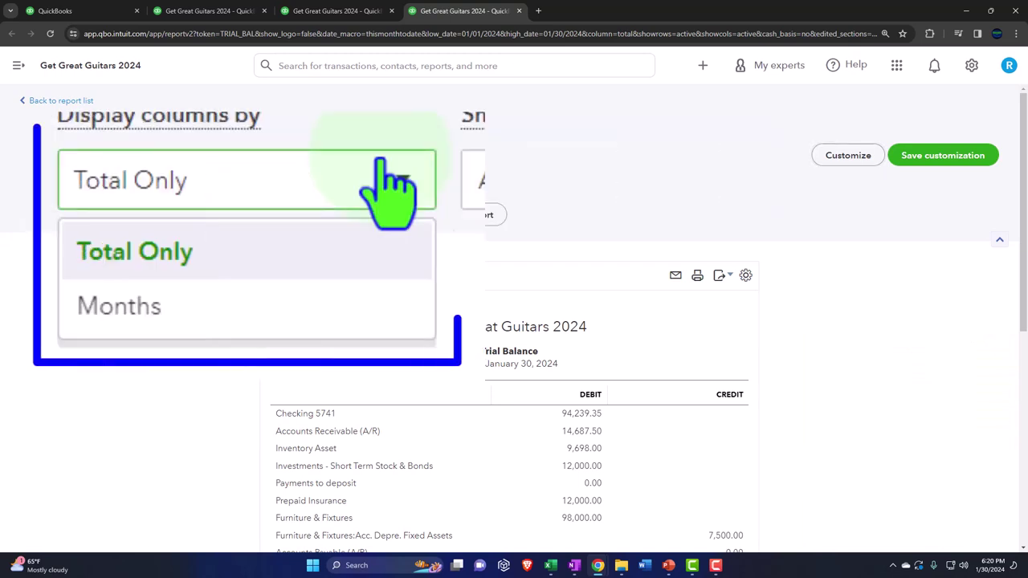
click(121, 265)
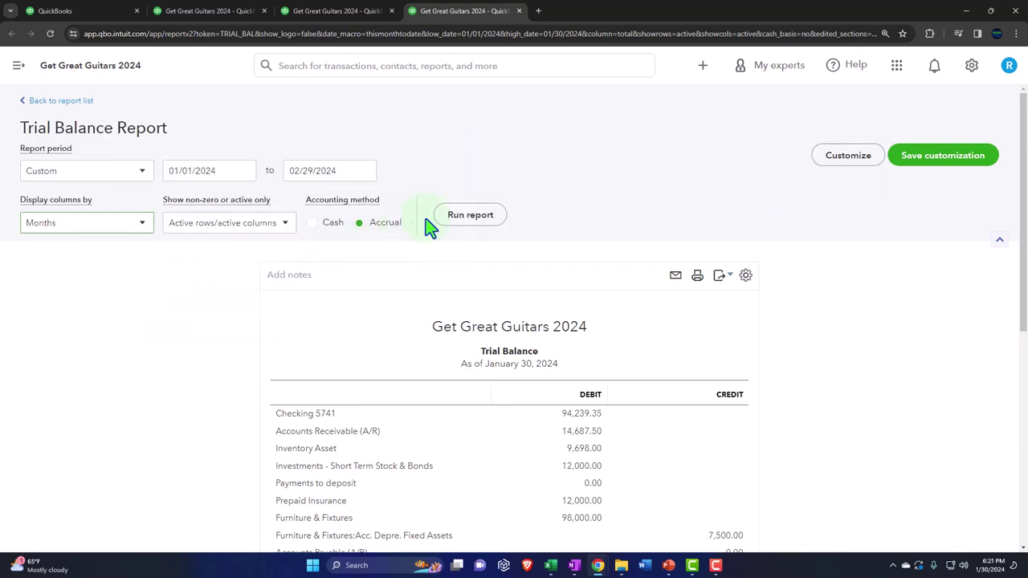
click(471, 215)
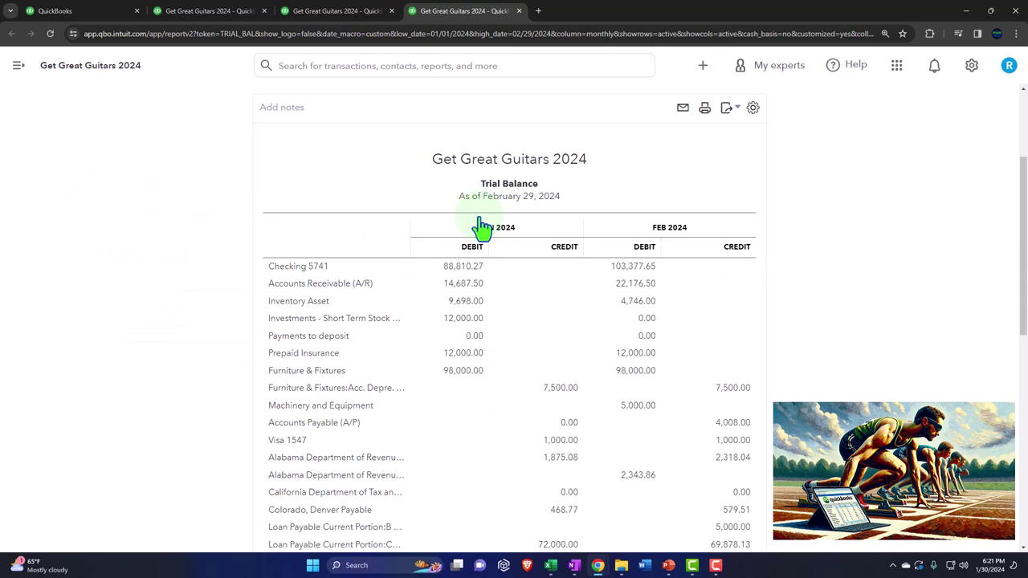
- Review the monthly Balance Sheet and the QuickBooks Flow Chart page in OneNote, then return to the browser
click(212, 12)
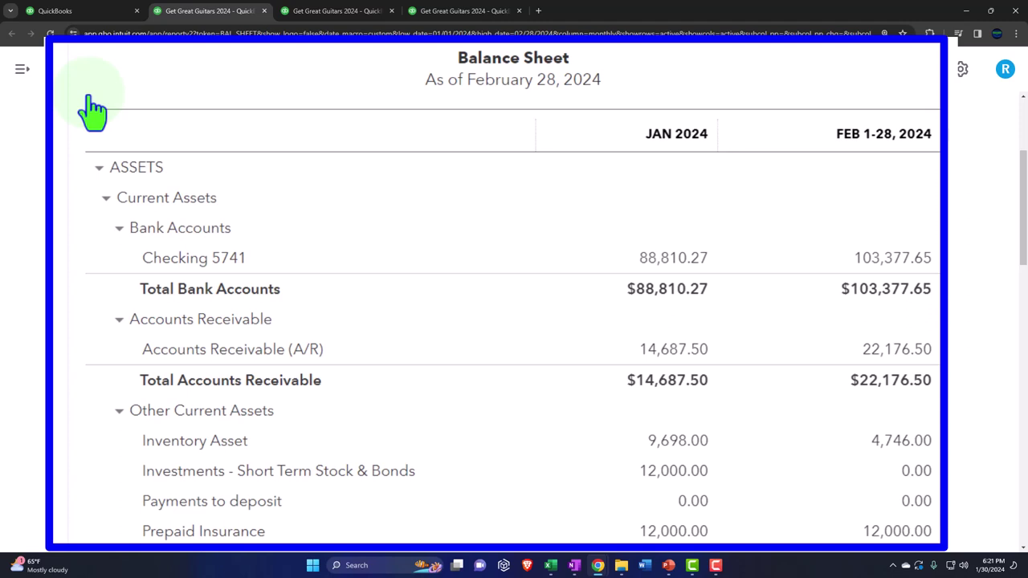
key(alt+Tab)
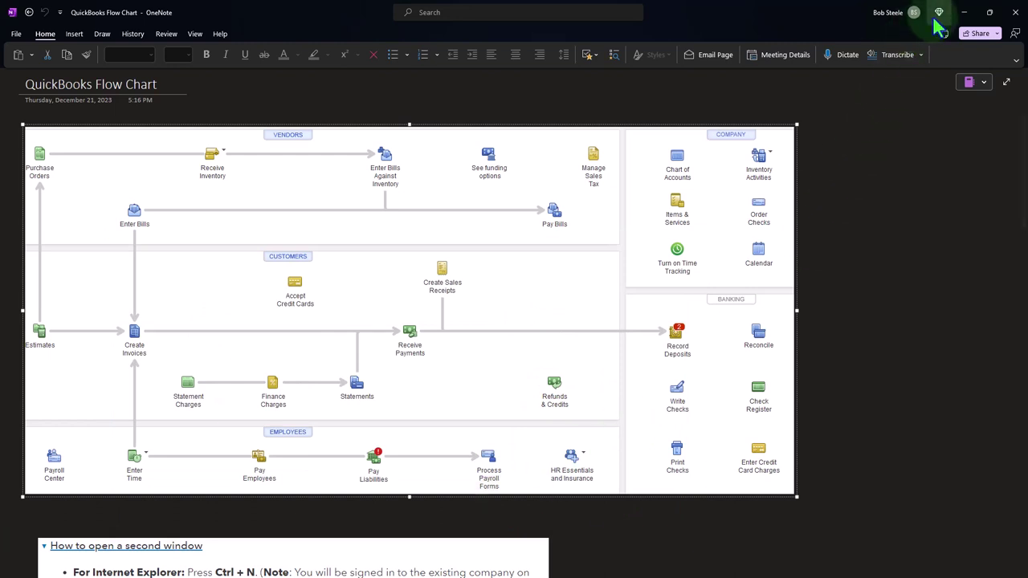
click(964, 12)
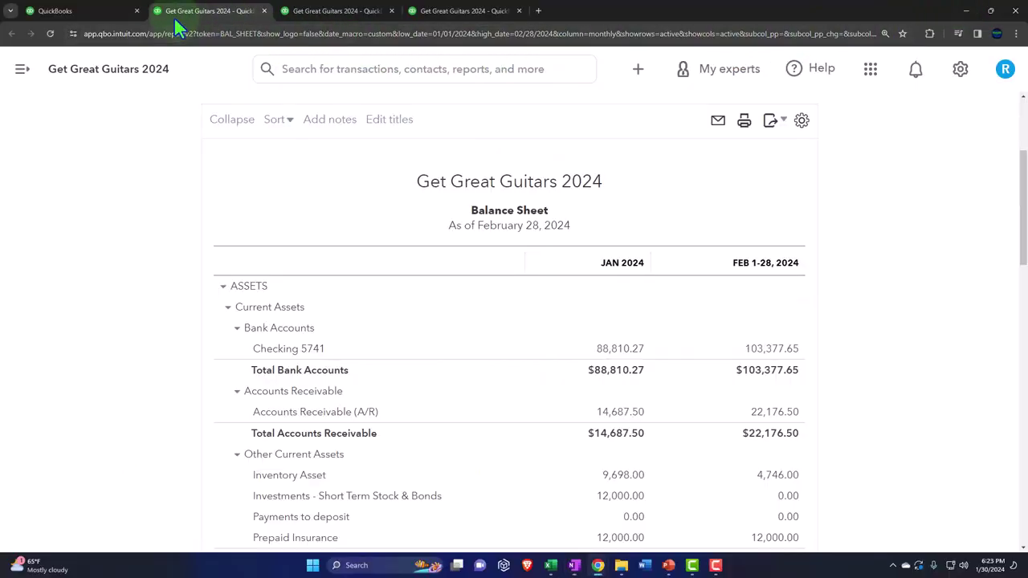
- Open the Payroll section's Employees page from the browser tab holding the reports list
click(106, 13)
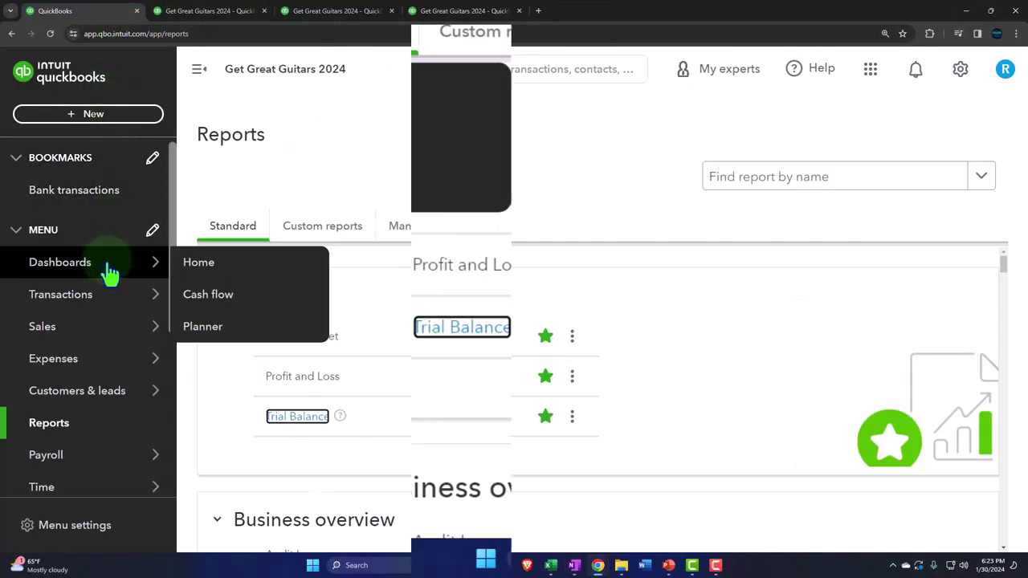
mouse_move(109, 386)
scroll(169, 112, down, 3)
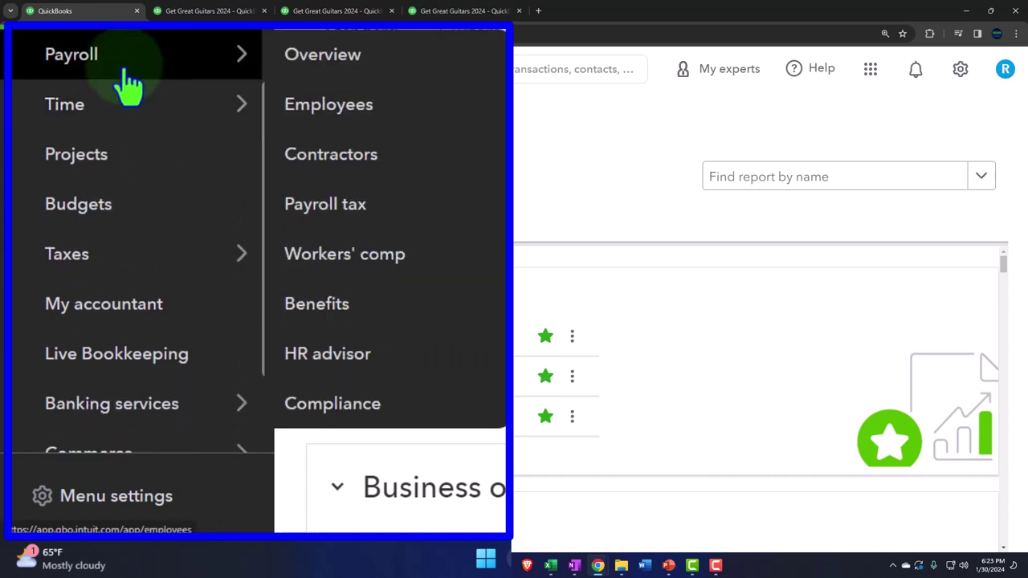
click(119, 63)
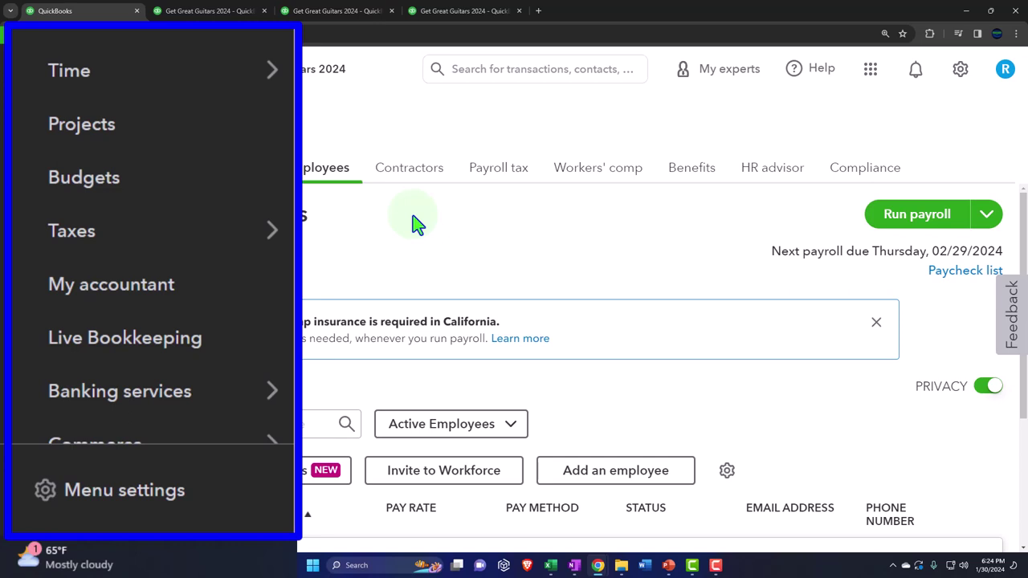
key(ctrl+minus)
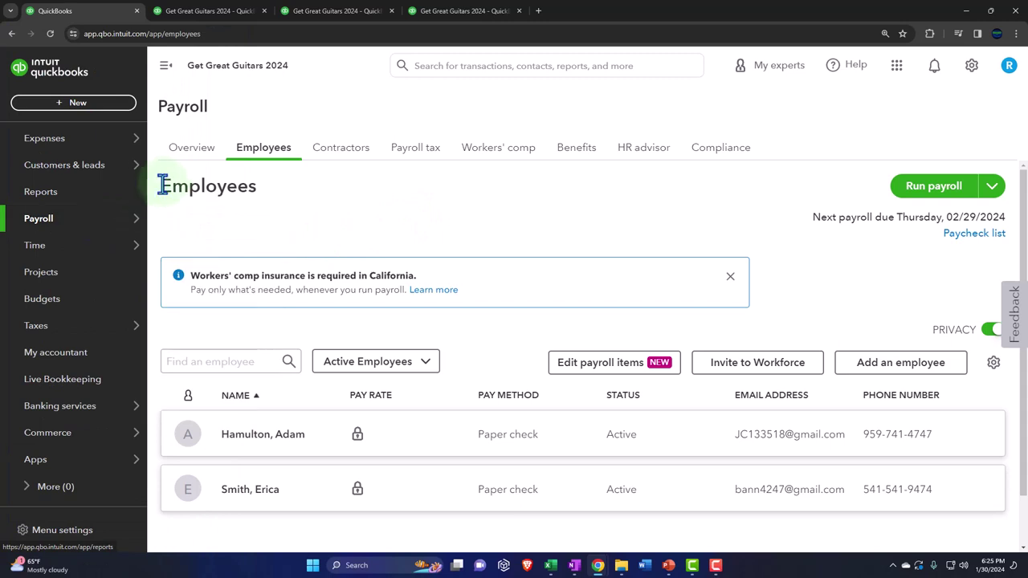
- Open the Payroll overview, collapse the navigation menu, and return to the Employees list
click(185, 165)
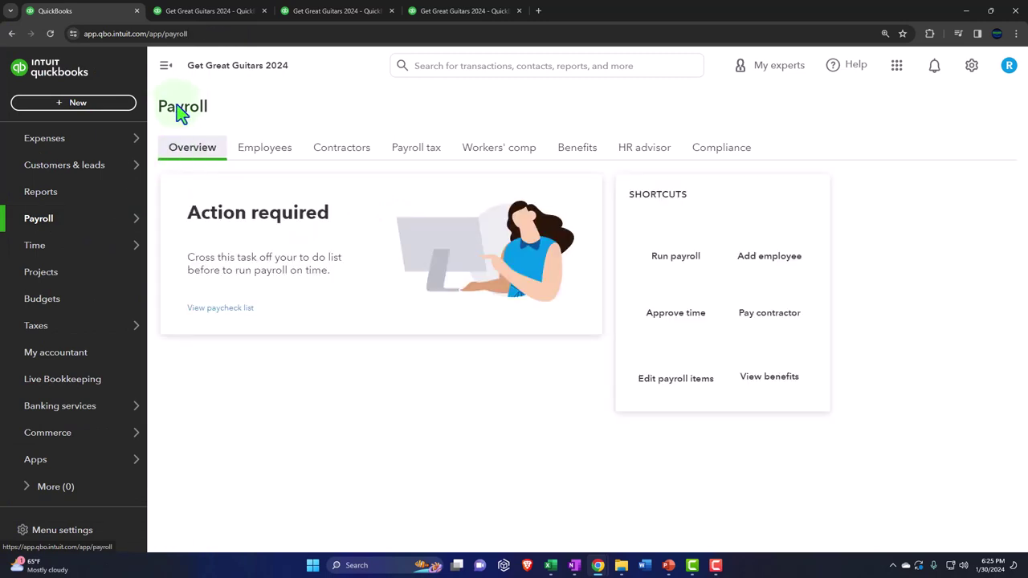
click(164, 71)
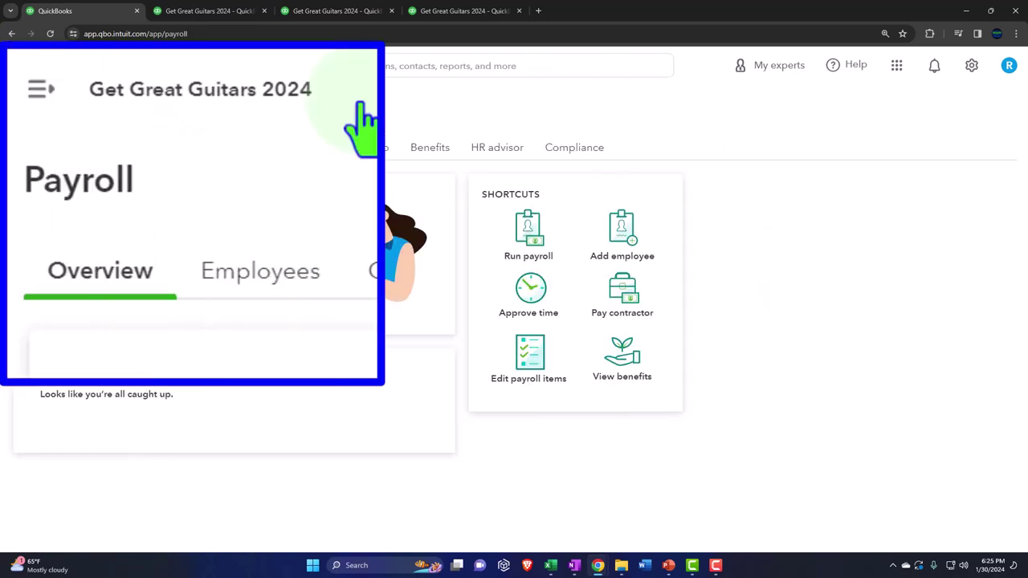
click(304, 155)
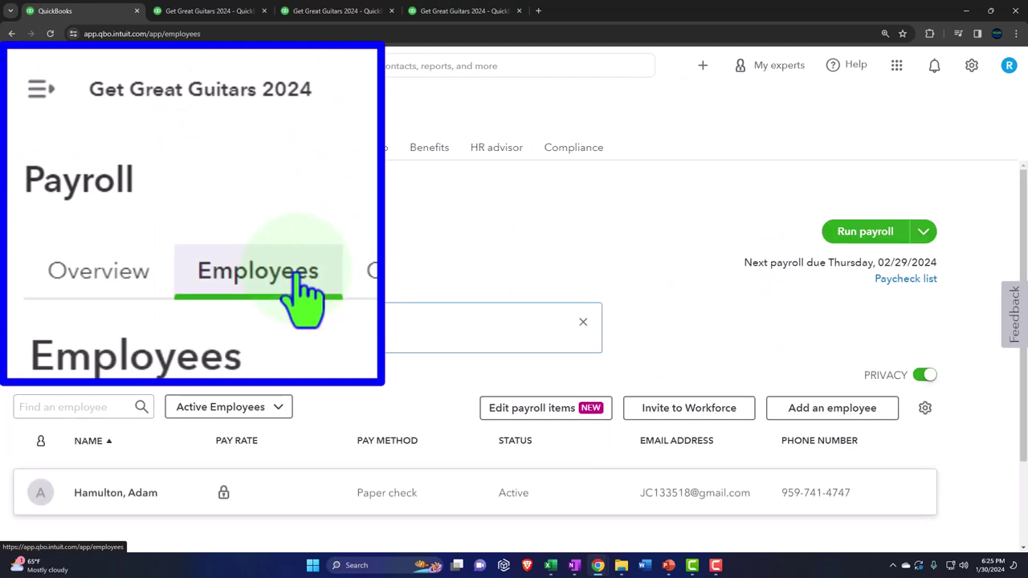
scroll(209, 305, down, 1)
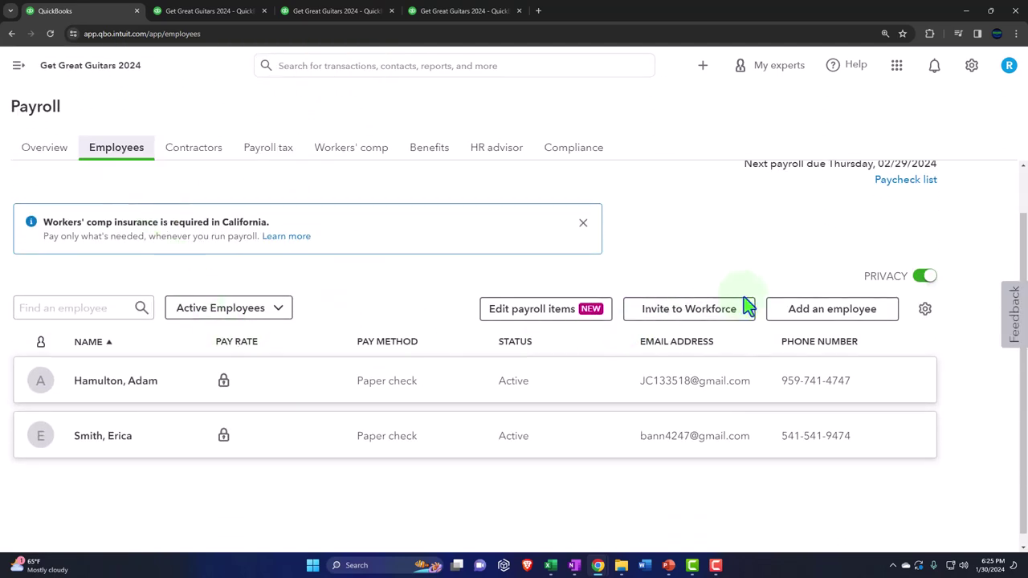
scroll(741, 305, up, 1)
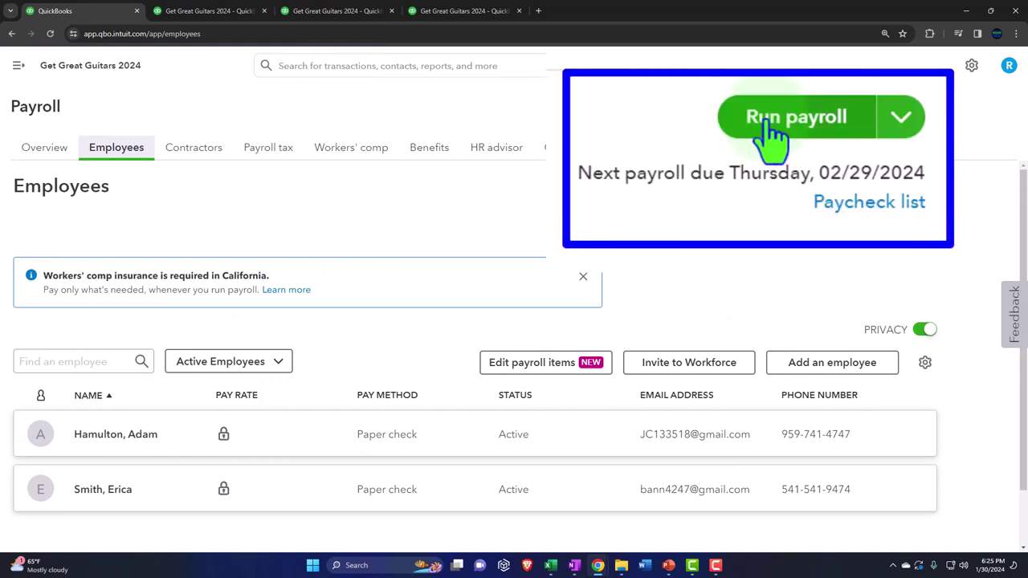
- Start a payroll run for the pay period 02/01/2024 to 02/29/2024
click(770, 132)
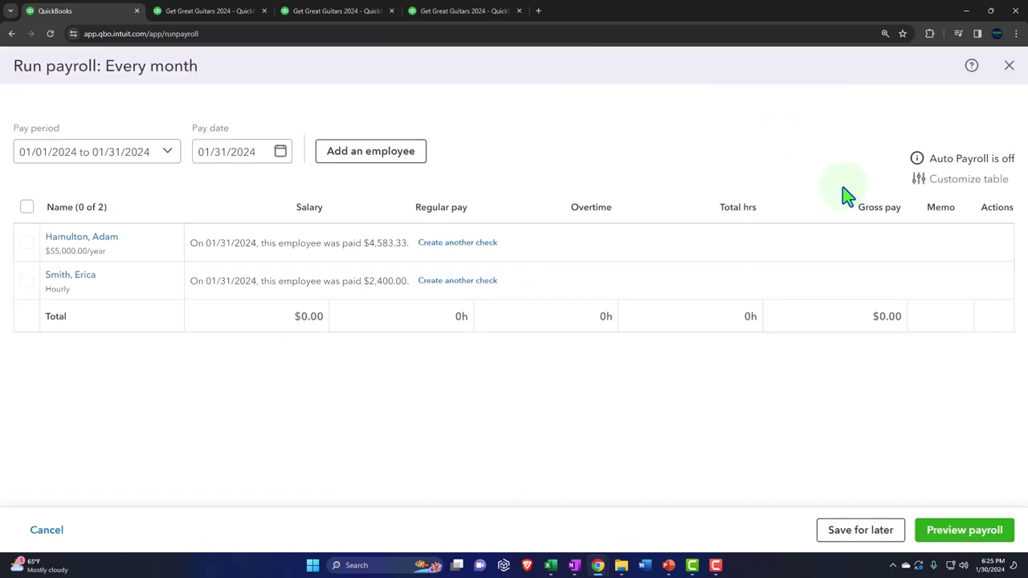
click(167, 159)
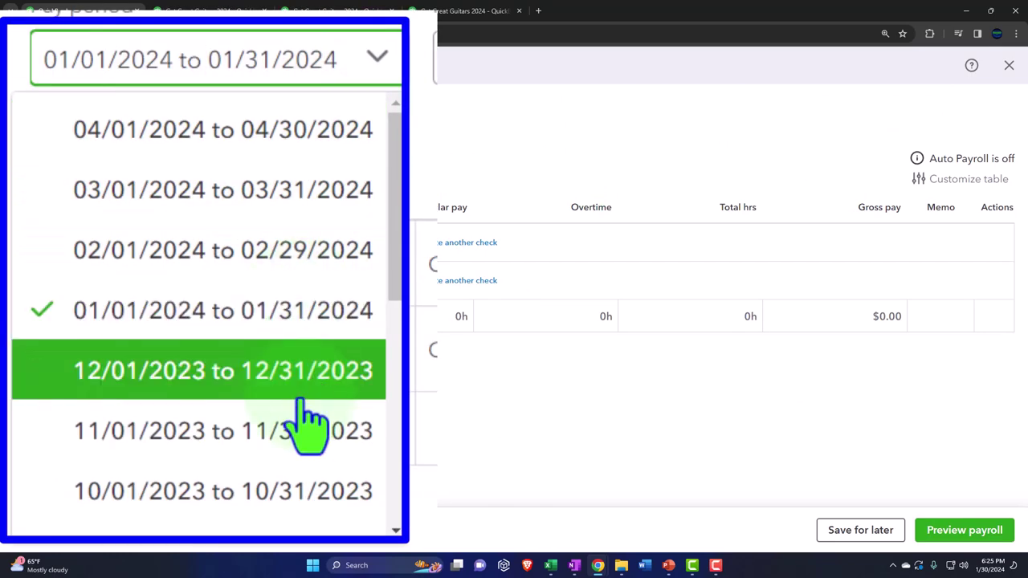
click(138, 258)
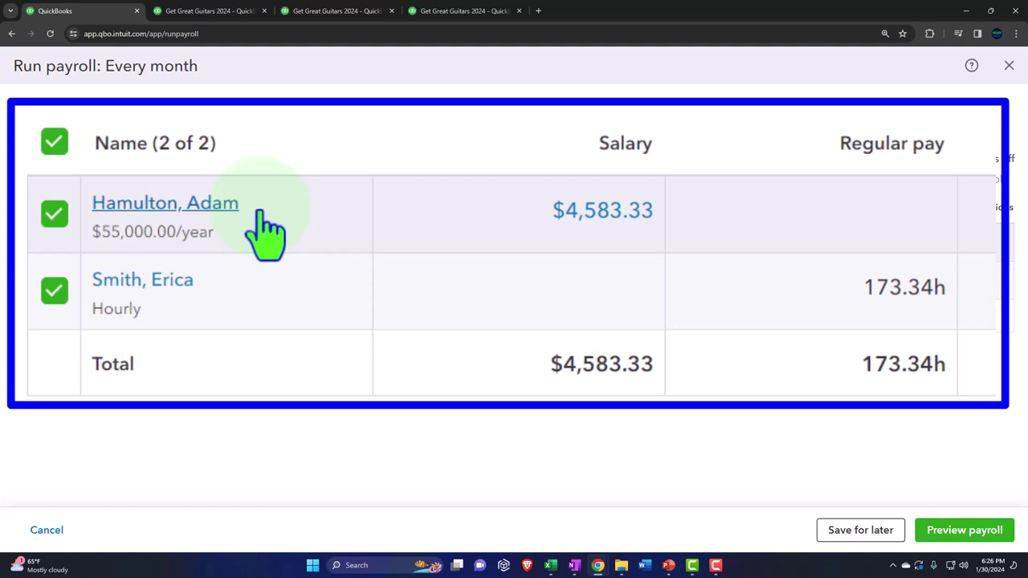
- Review the salaried employee's profile from the payroll run, then close it without changes
click(219, 206)
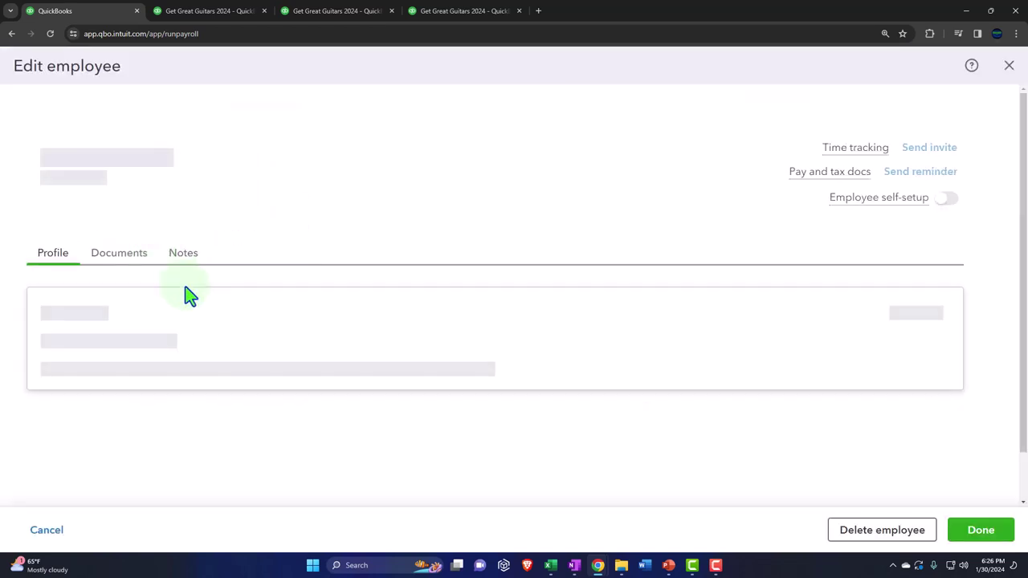
scroll(70, 338, down, 3)
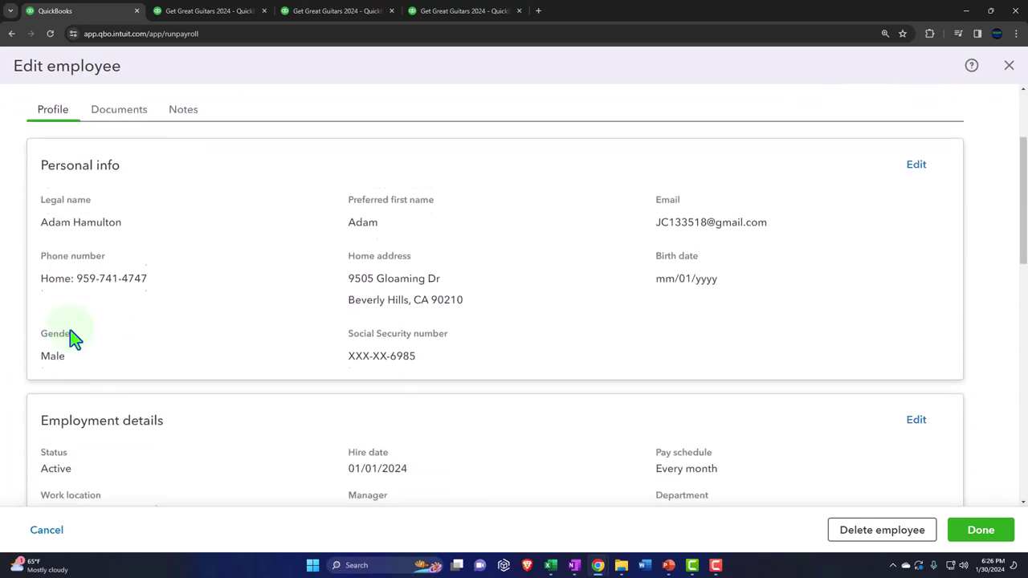
scroll(70, 338, up, 3)
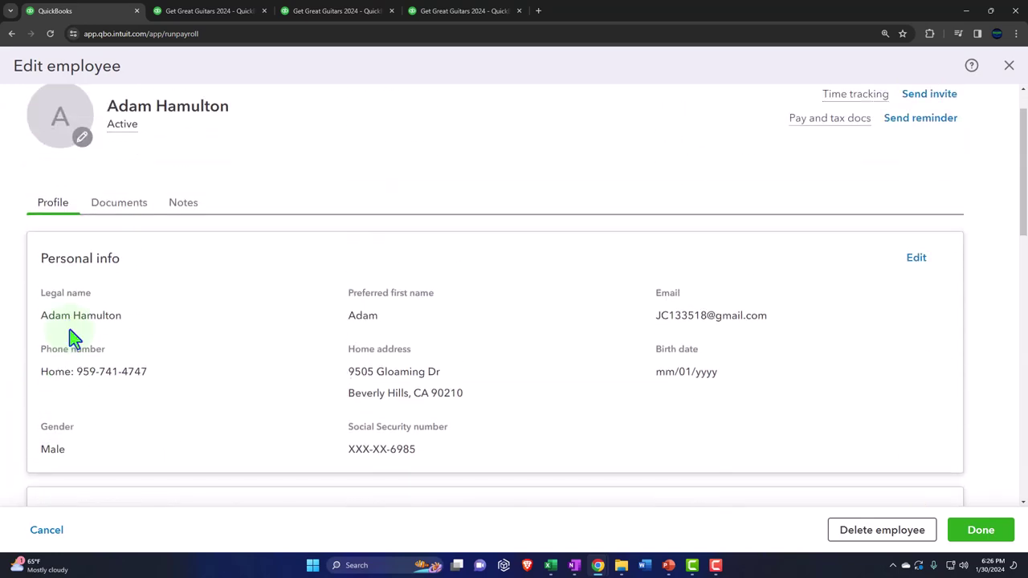
click(1007, 67)
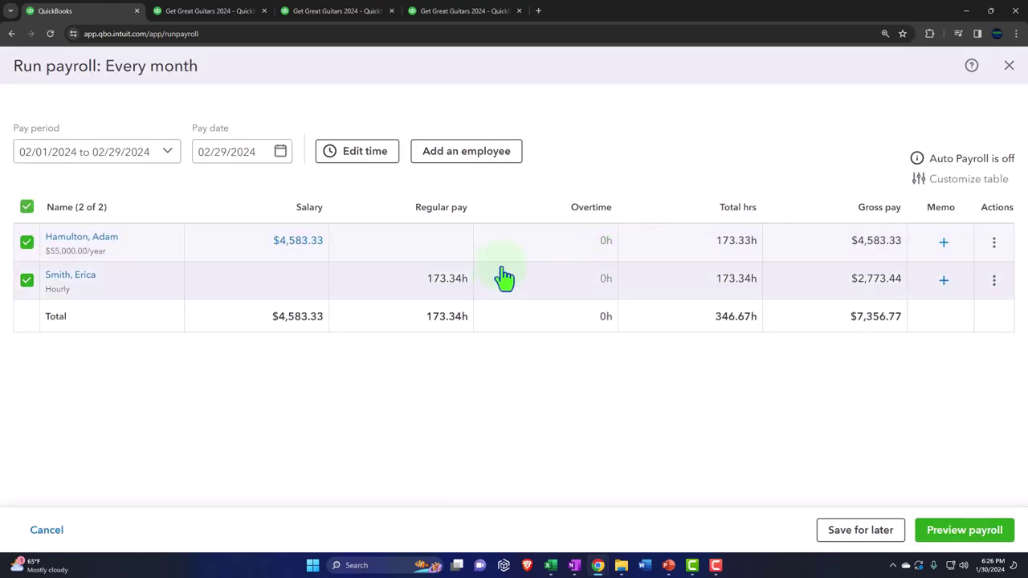
- Open the salaried employee's paycheck for editing and bring its Pay and Employee taxes sections into view
click(994, 241)
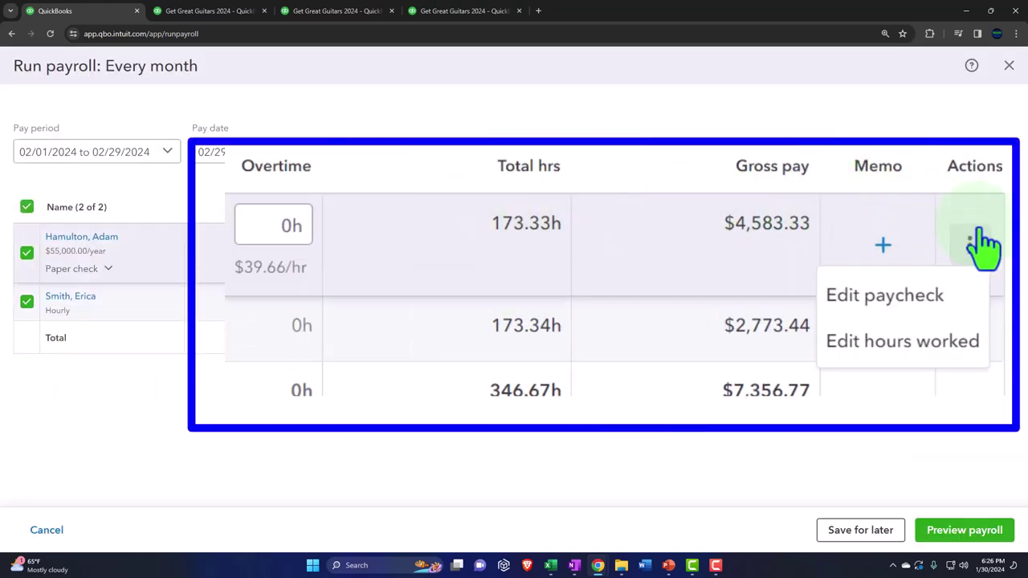
click(960, 294)
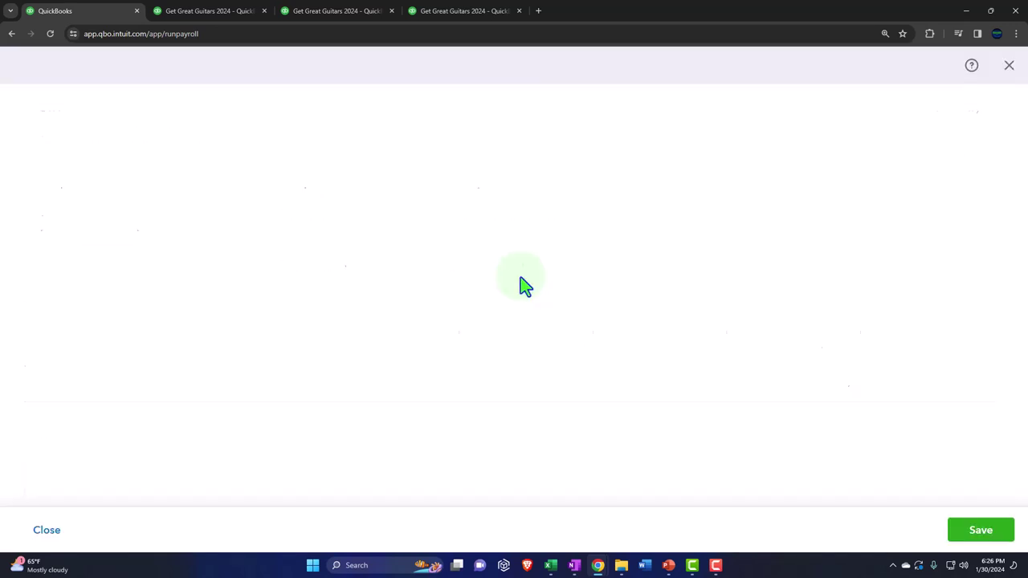
scroll(506, 297, down, 2)
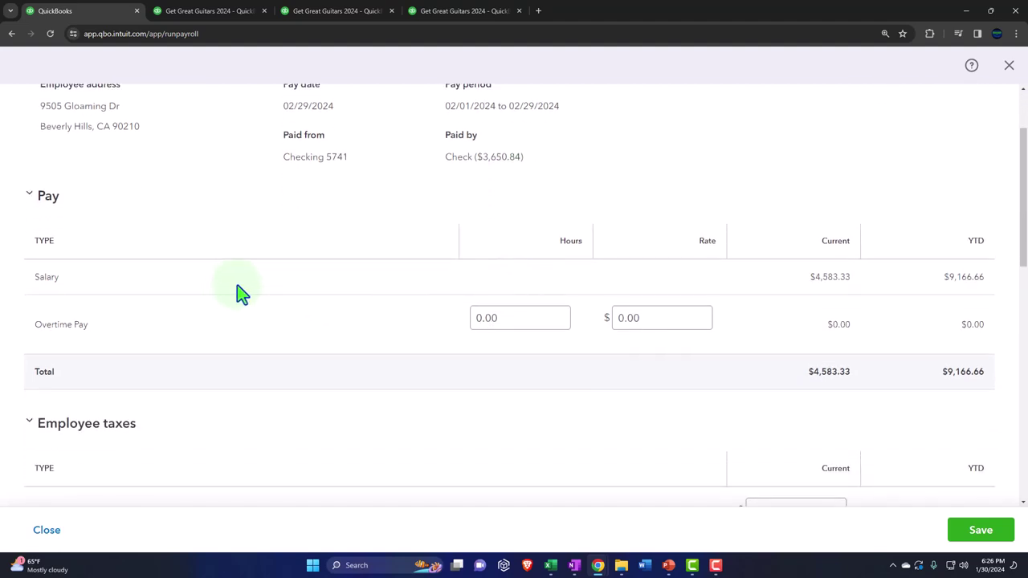
scroll(241, 294, down, 1)
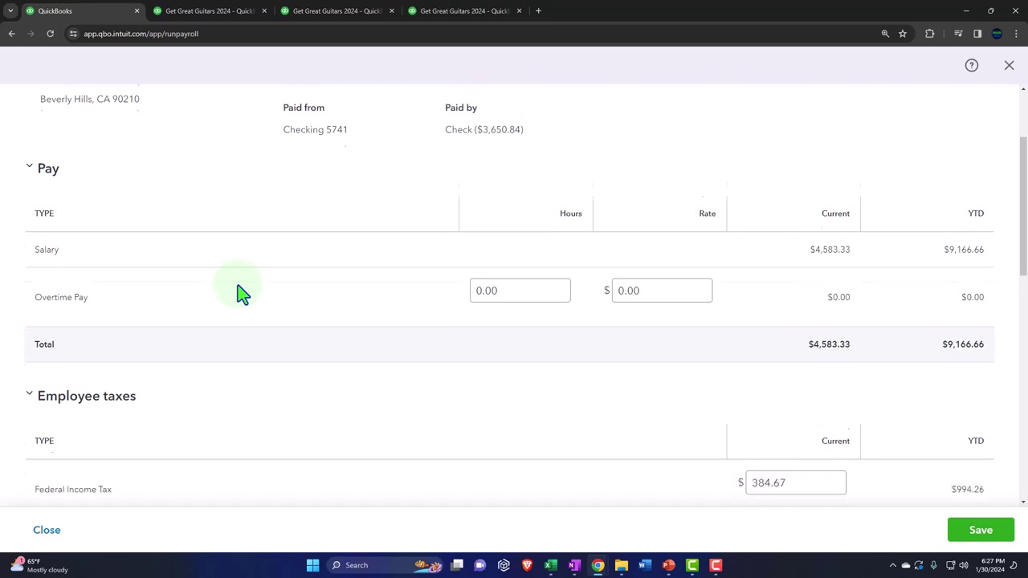
- Open Calculator, keep it on top of other windows, and place it over the paycheck beside the pay amounts
click(359, 565)
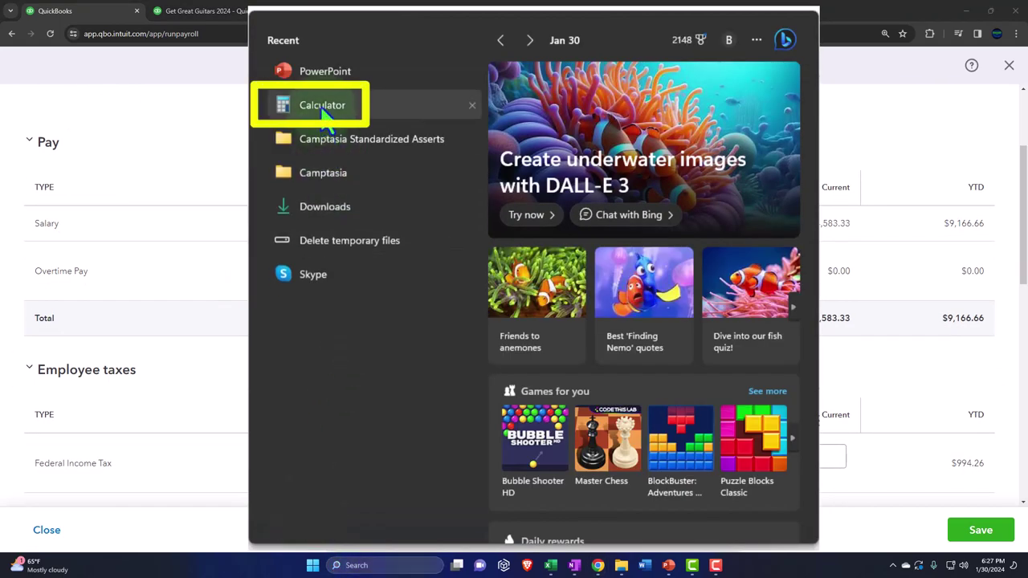
click(323, 113)
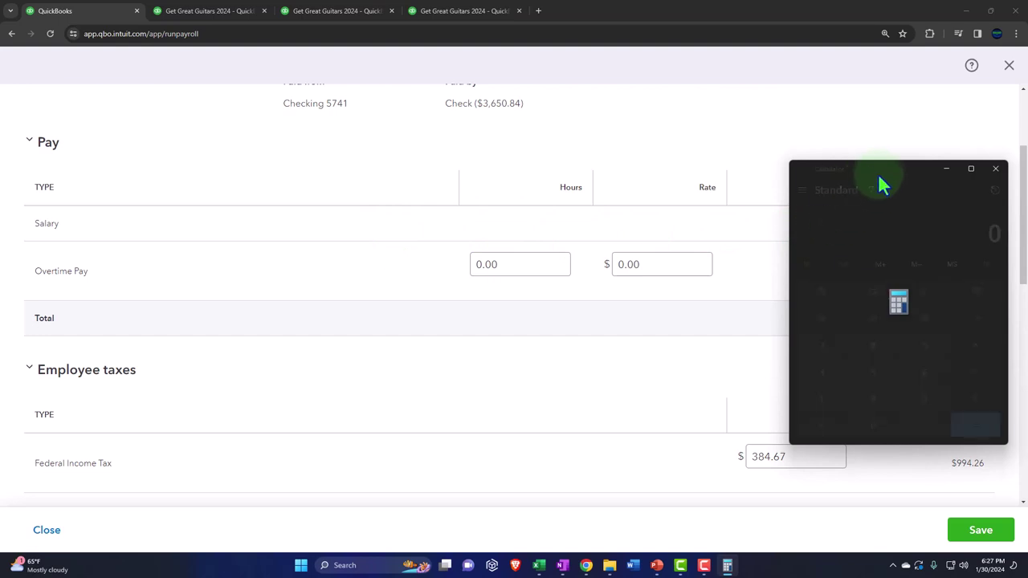
drag(887, 168, 403, 142)
click(388, 164)
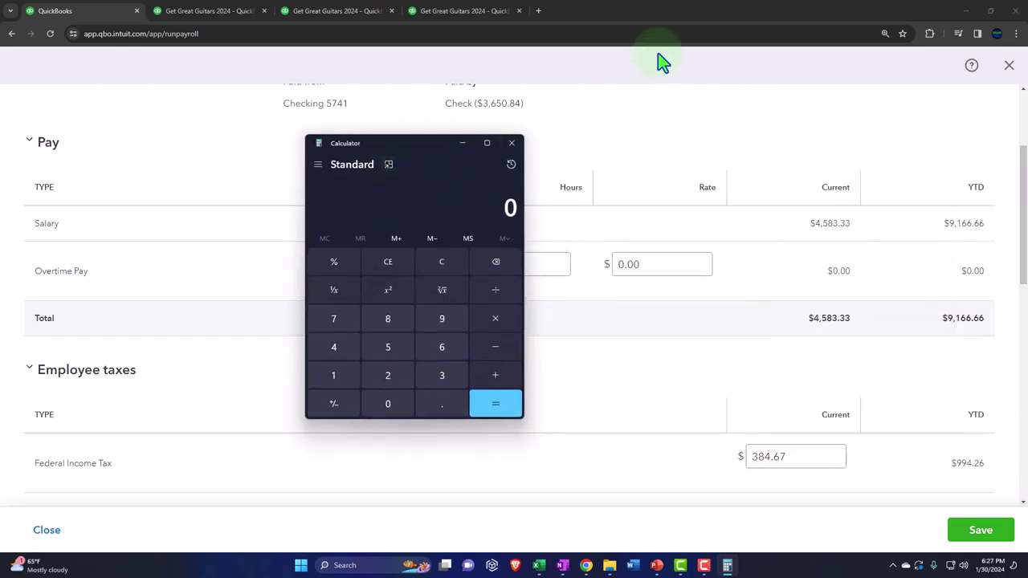
drag(888, 34, 331, 161)
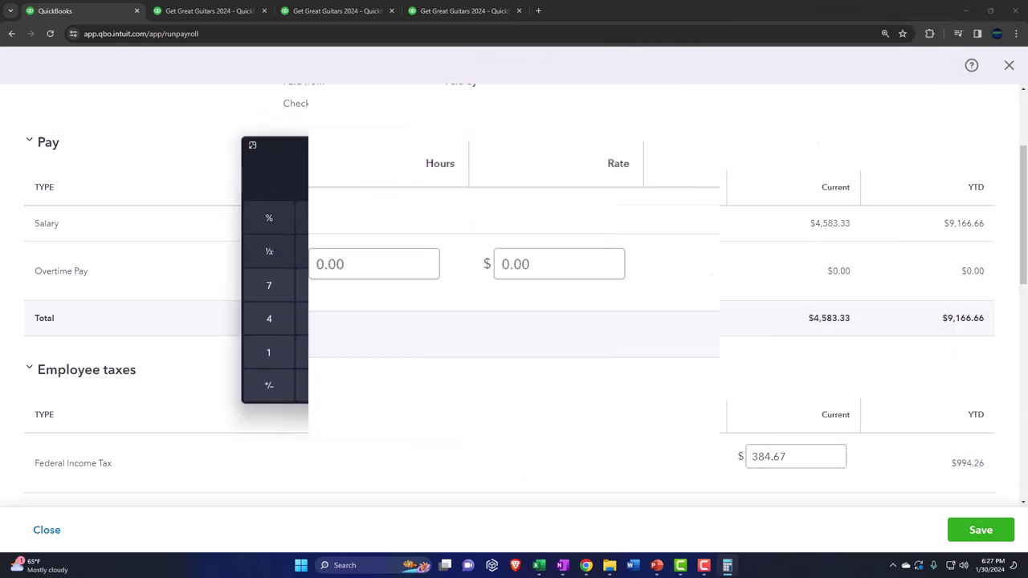
- Calculate the monthly salary by dividing 55,000 by 12
text(550000)
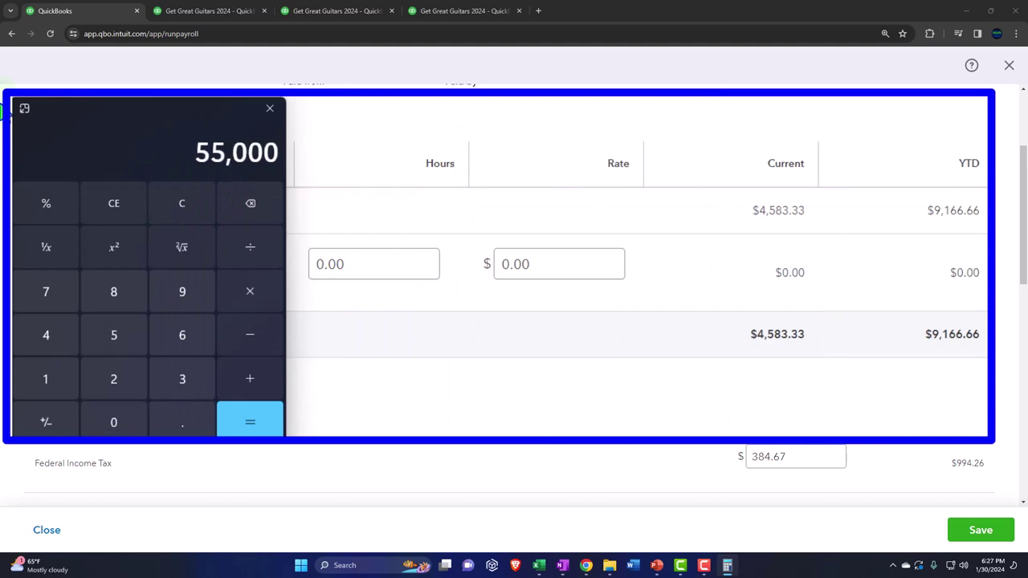
text(/12)
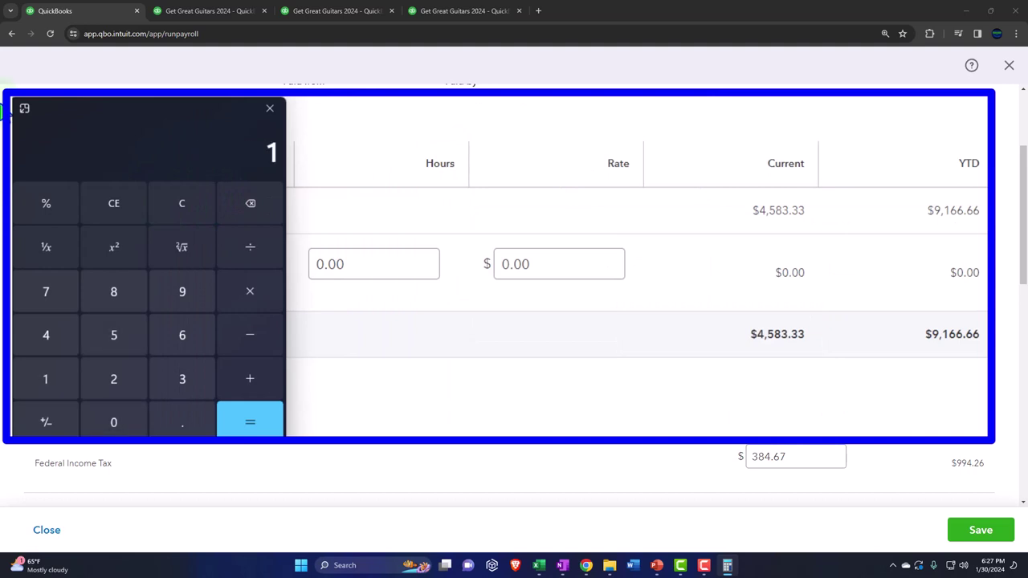
key(Return)
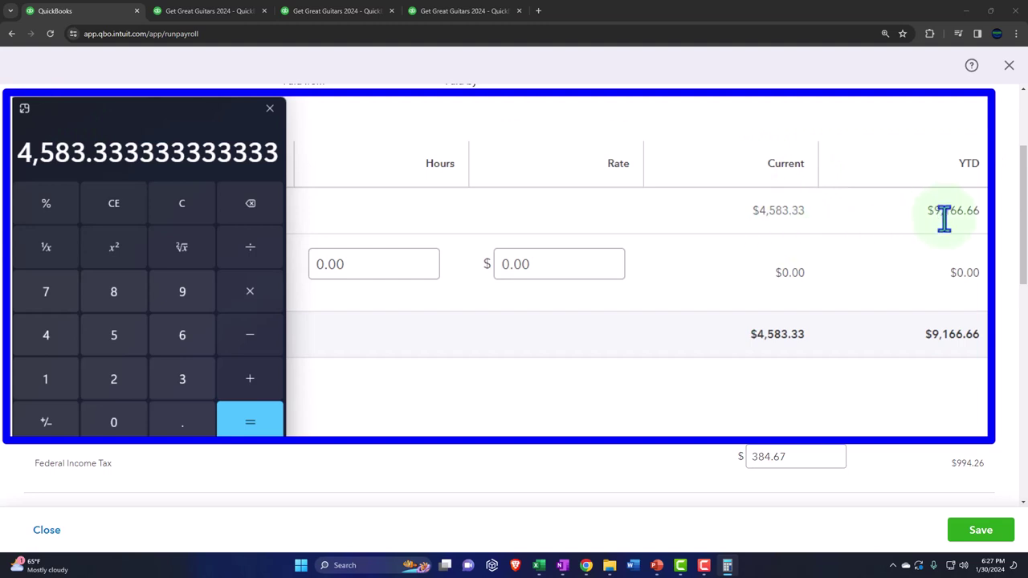
- Show the paycheck's employee taxes and check the Social Security amount by calculating 4,583.33 times 0.062
scroll(943, 221, down, 3)
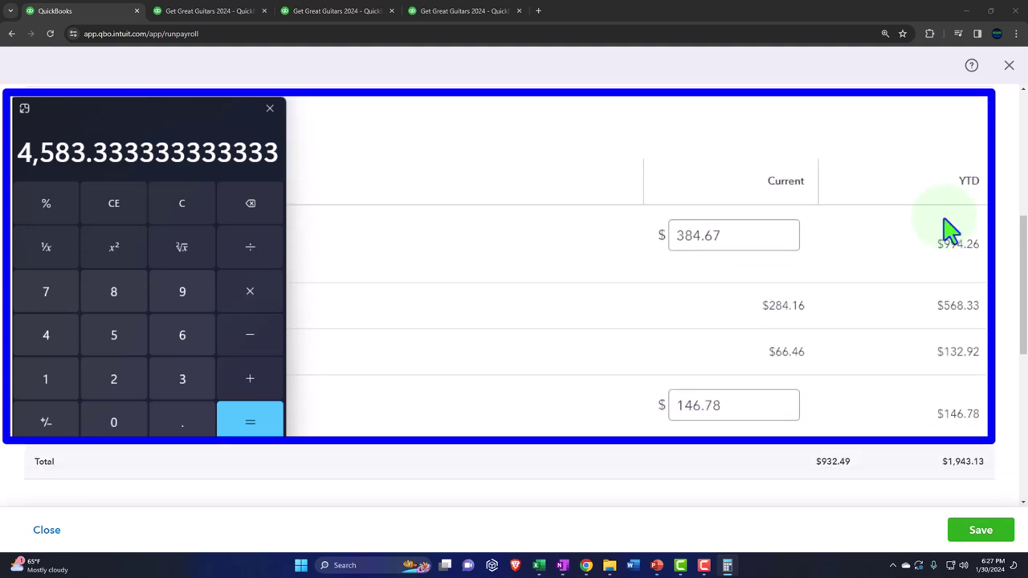
drag(372, 152, 528, 232)
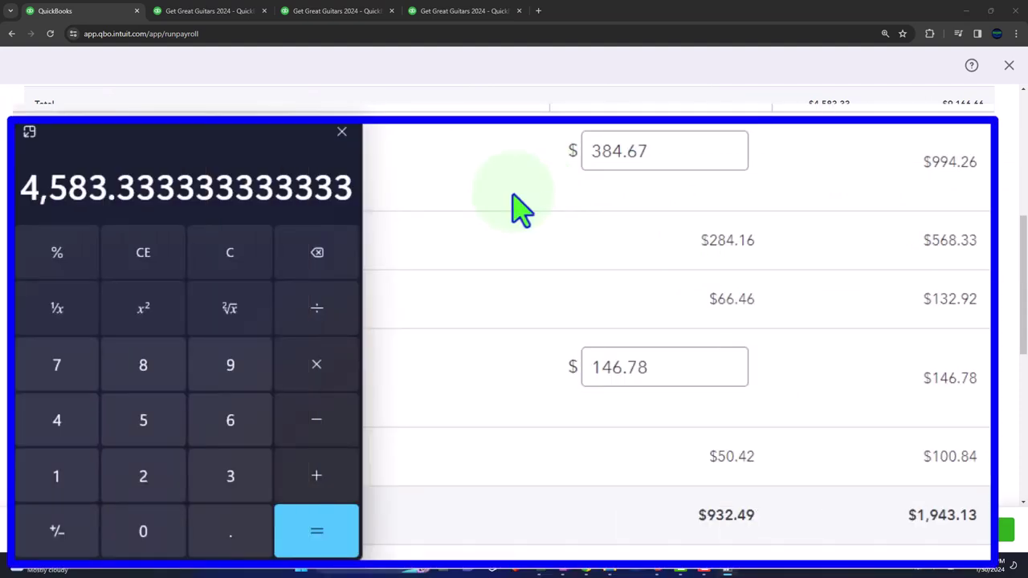
scroll(675, 337, up, 1)
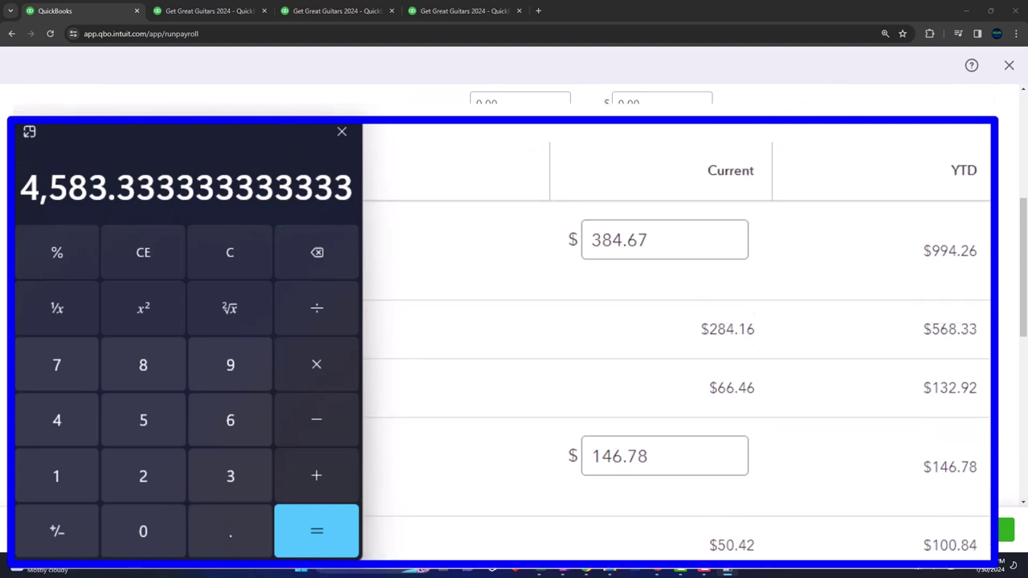
click(224, 270)
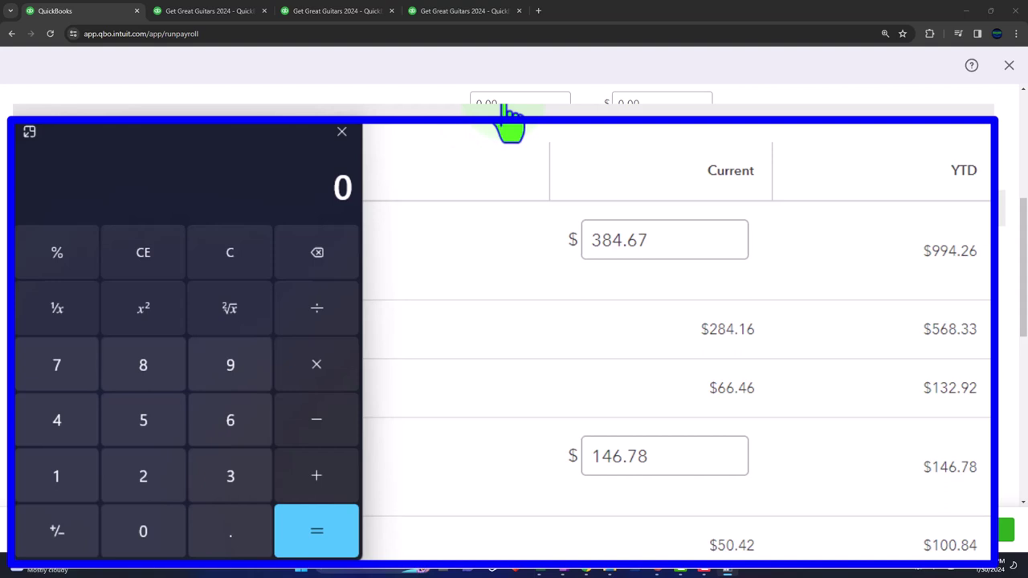
text(4583.33)
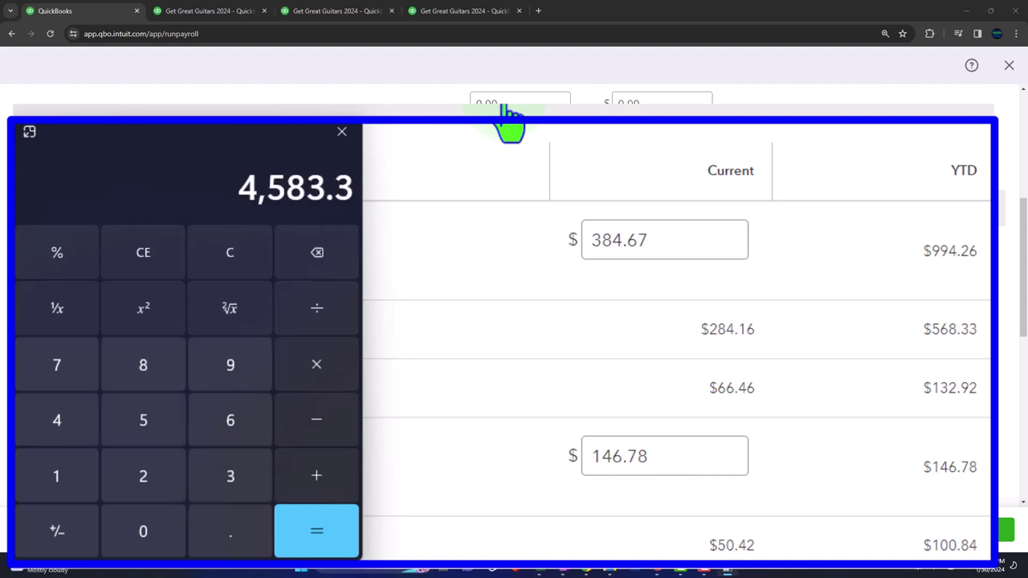
text(*0.062)
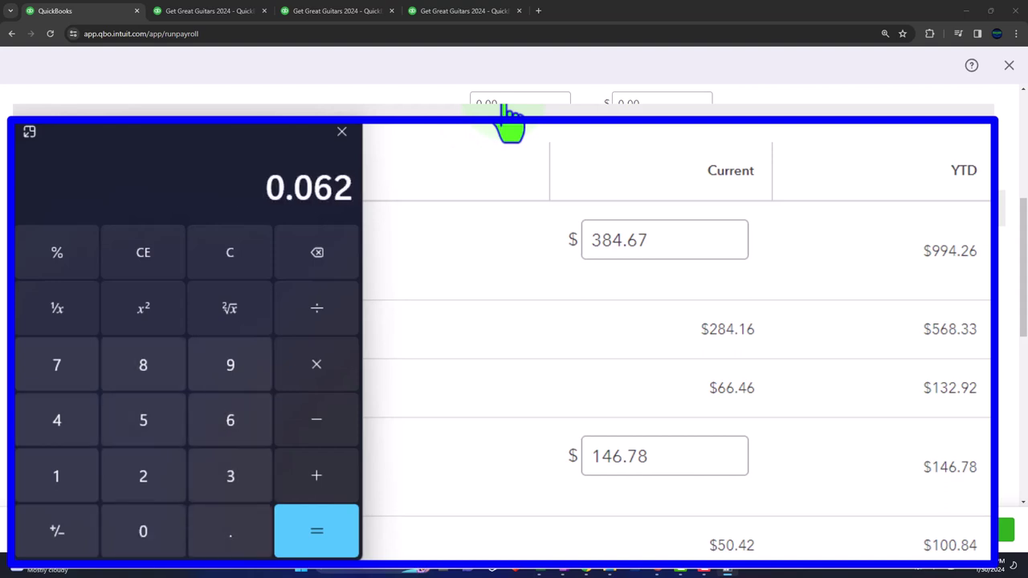
key(Return)
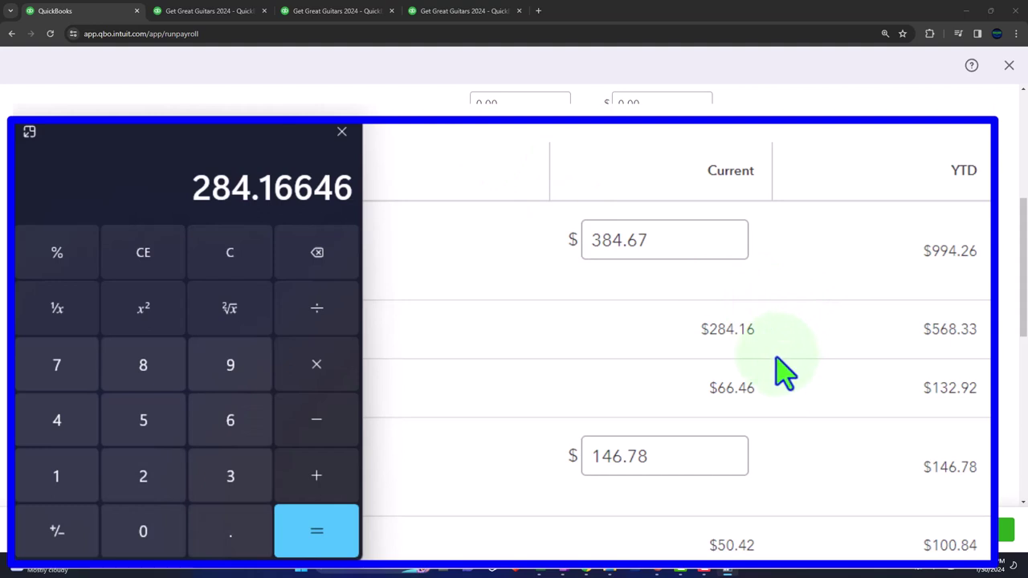
- Clear the calculator and check the Medicare amount by calculating 4,583.33 times 0.0145
click(227, 256)
text(45)
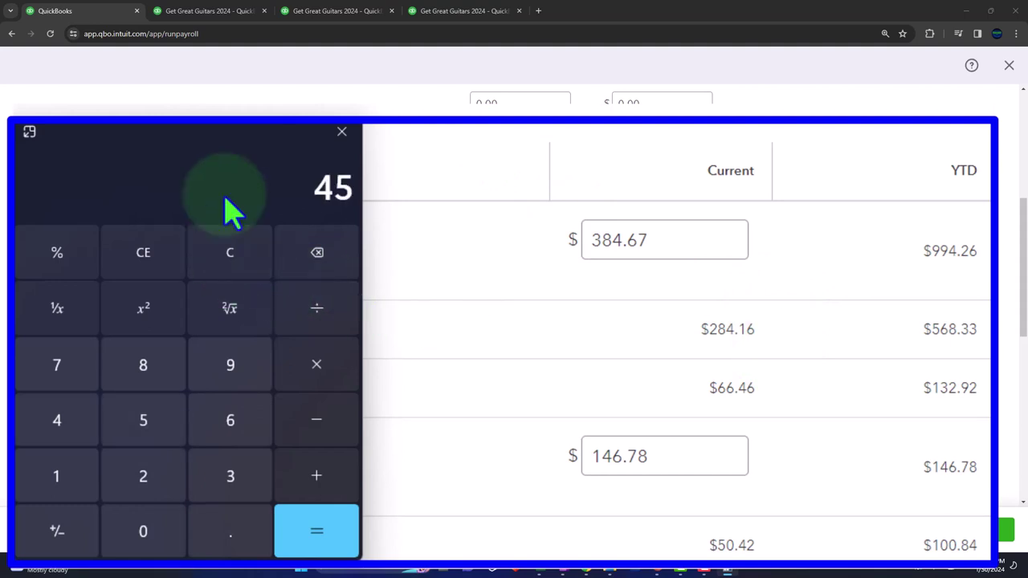
text(83.33)
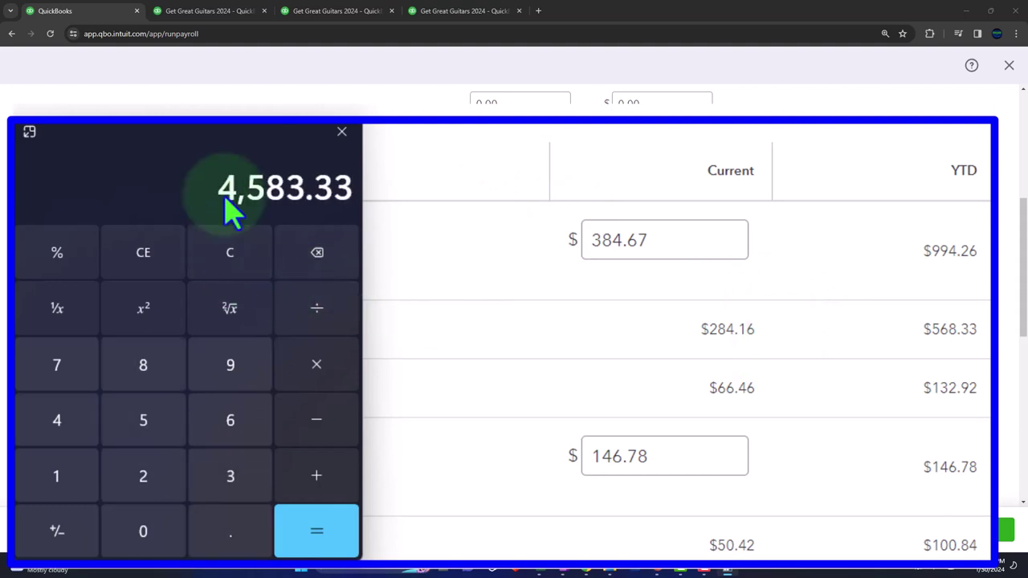
text(*0.0145)
key(Return)
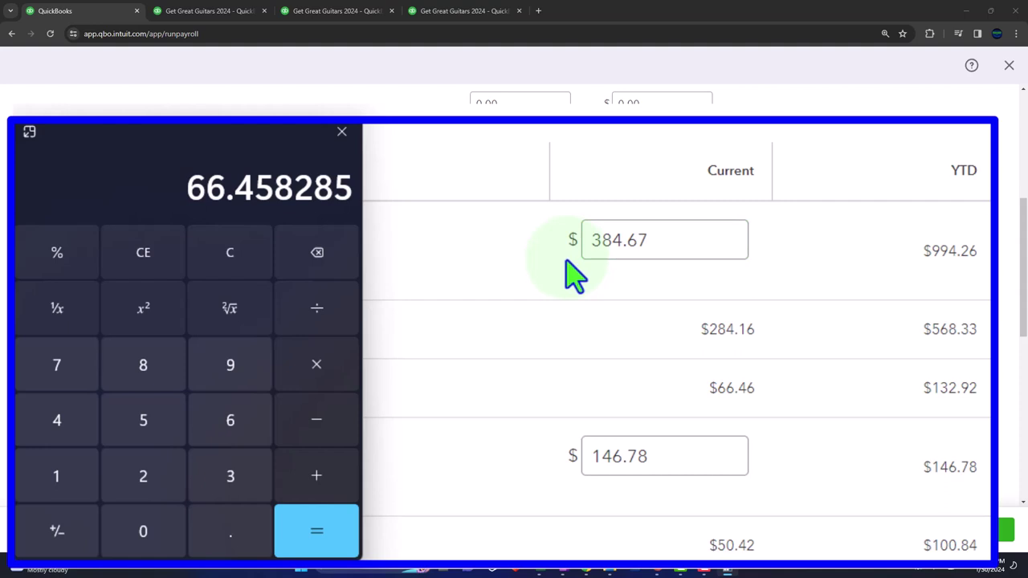
- Set the paycheck's federal income tax withholding to 683.97 and clear the CA income tax to 0.00
click(660, 248)
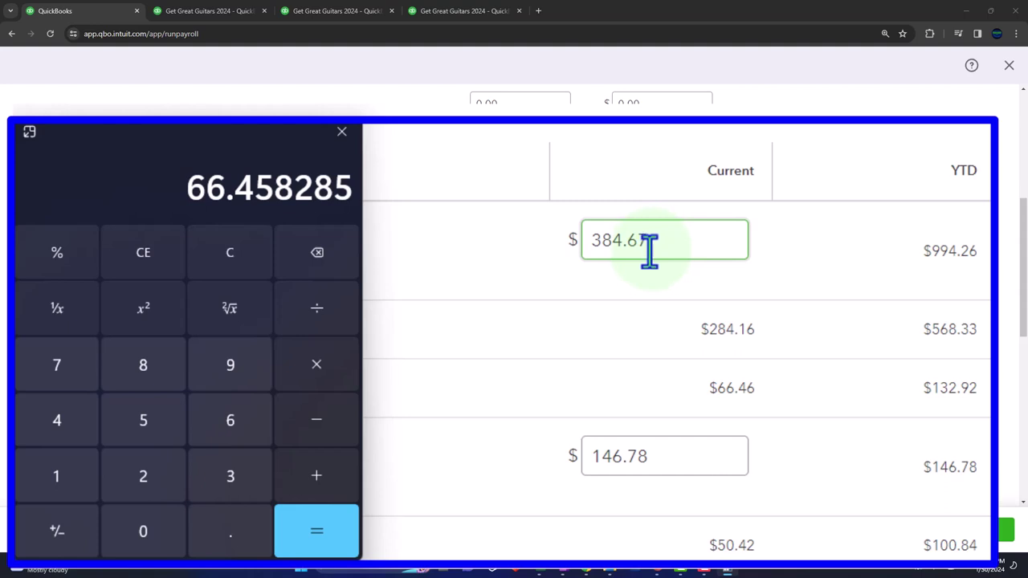
drag(682, 238, 555, 281)
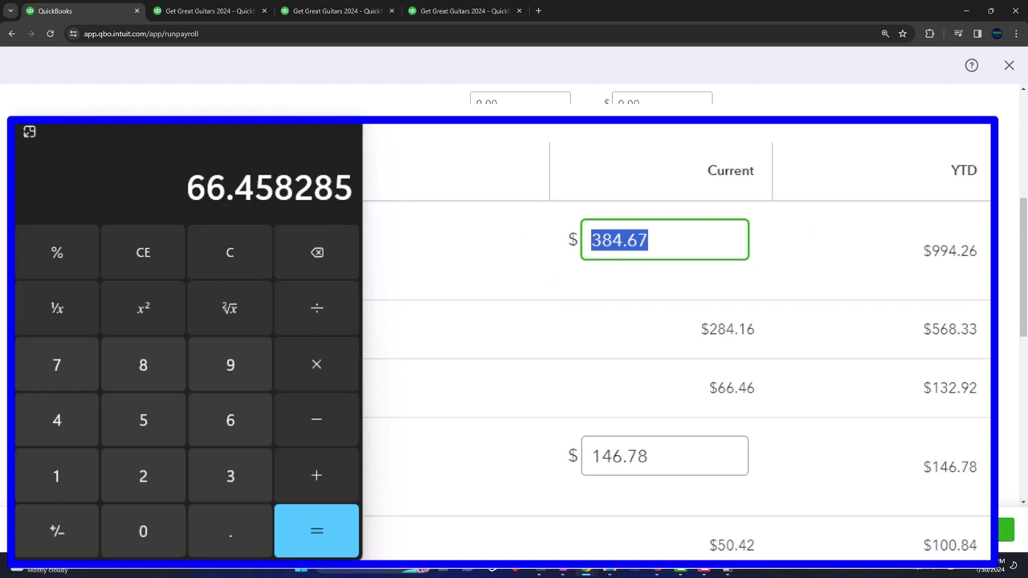
text(683.97)
key(Tab)
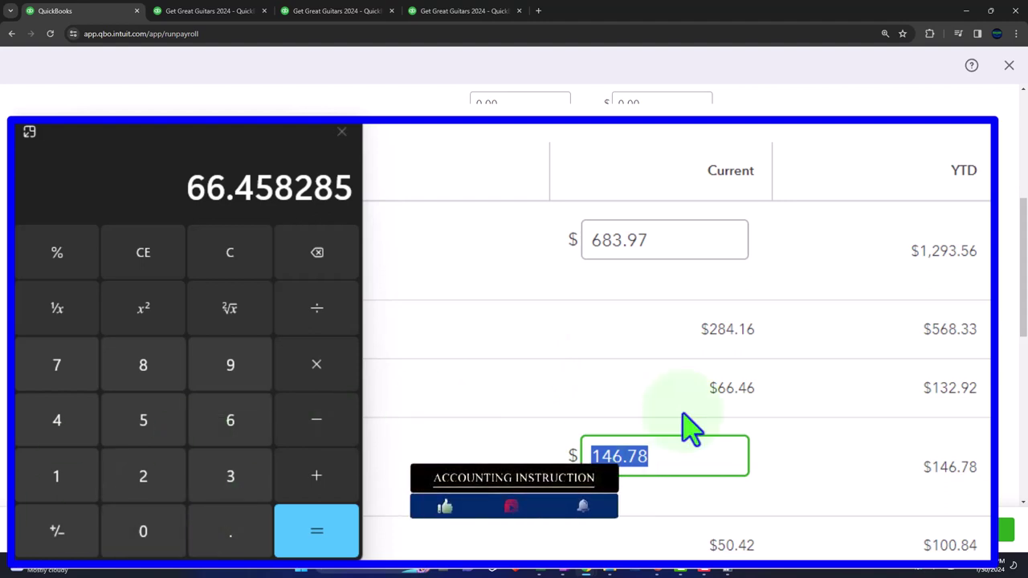
key(BackSpace)
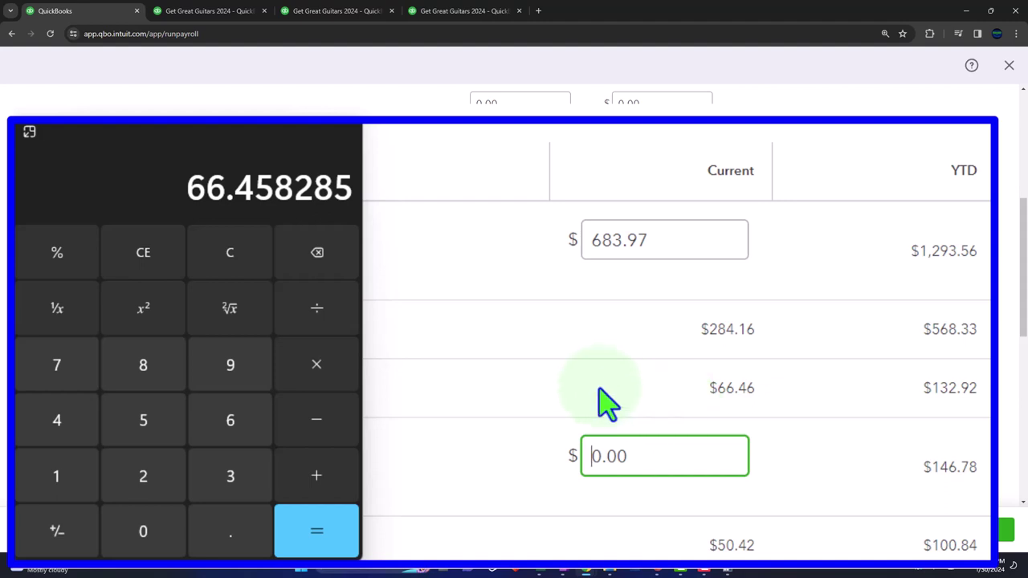
- Review the paycheck's employee and employer tax amounts, and set the federal income tax withholding to 633.55
scroll(526, 335, down, 1)
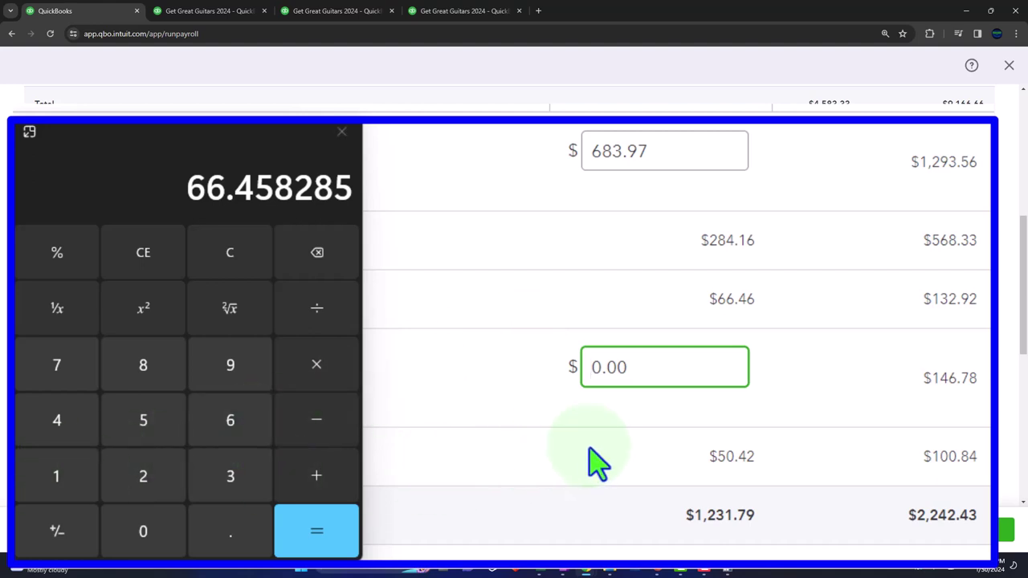
scroll(598, 464, down, 3)
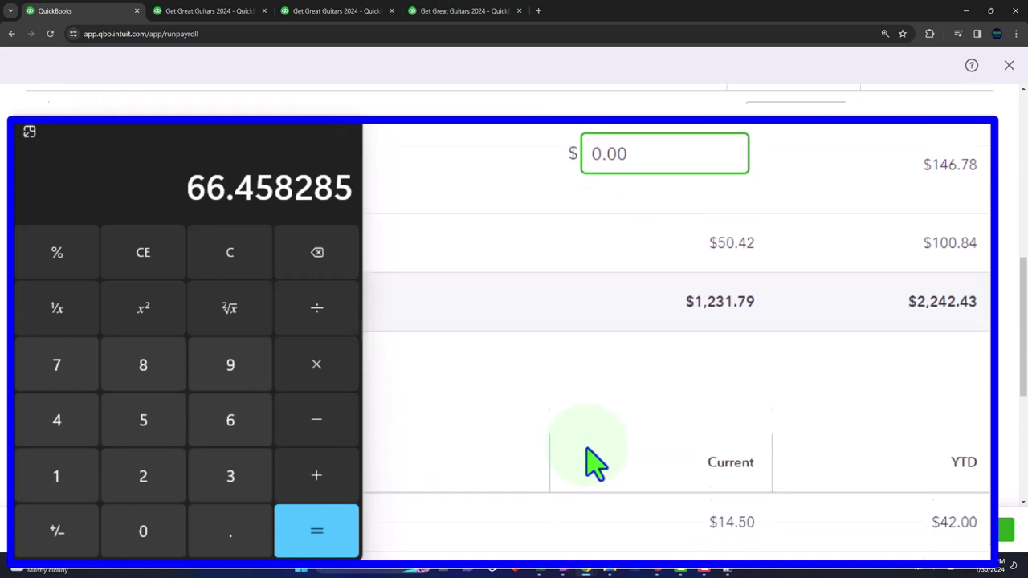
scroll(595, 464, down, 3)
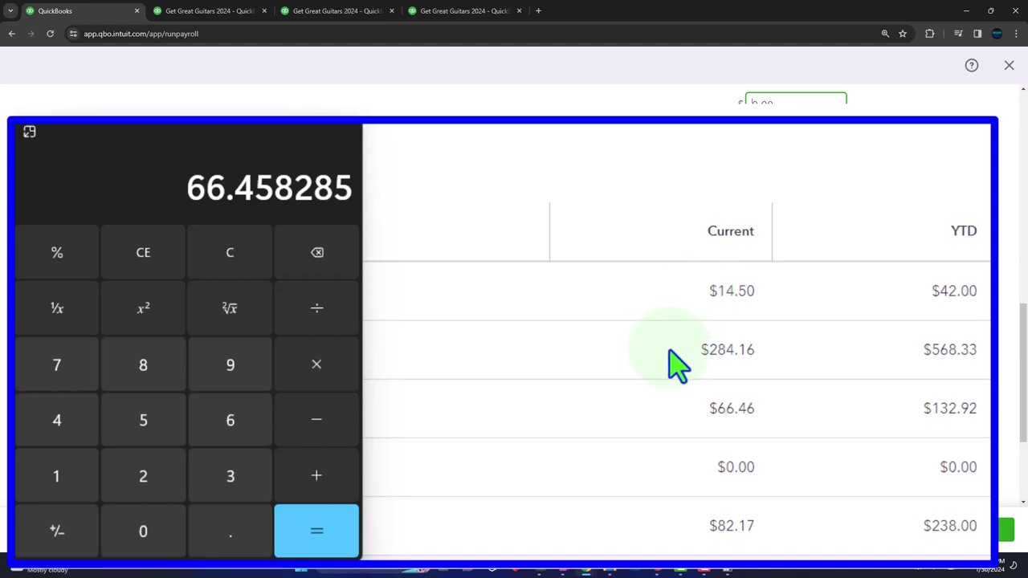
scroll(666, 367, up, 3)
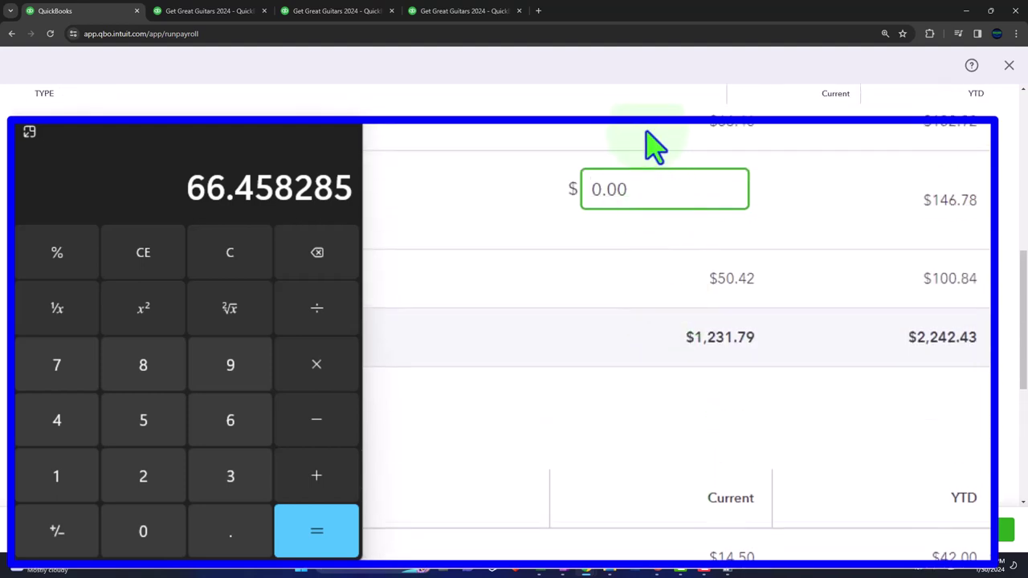
scroll(655, 147, down, 3)
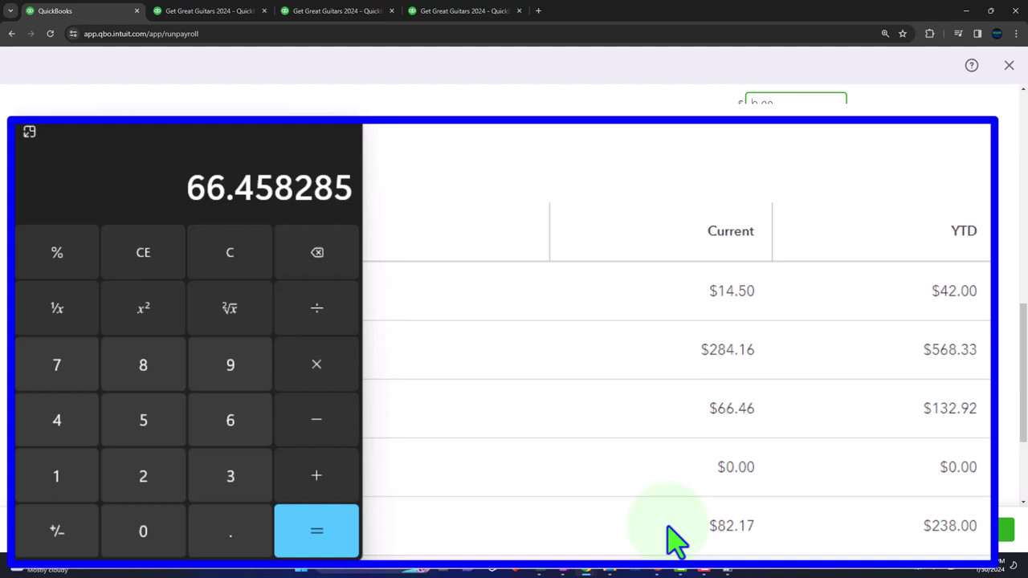
scroll(675, 534, down, 1)
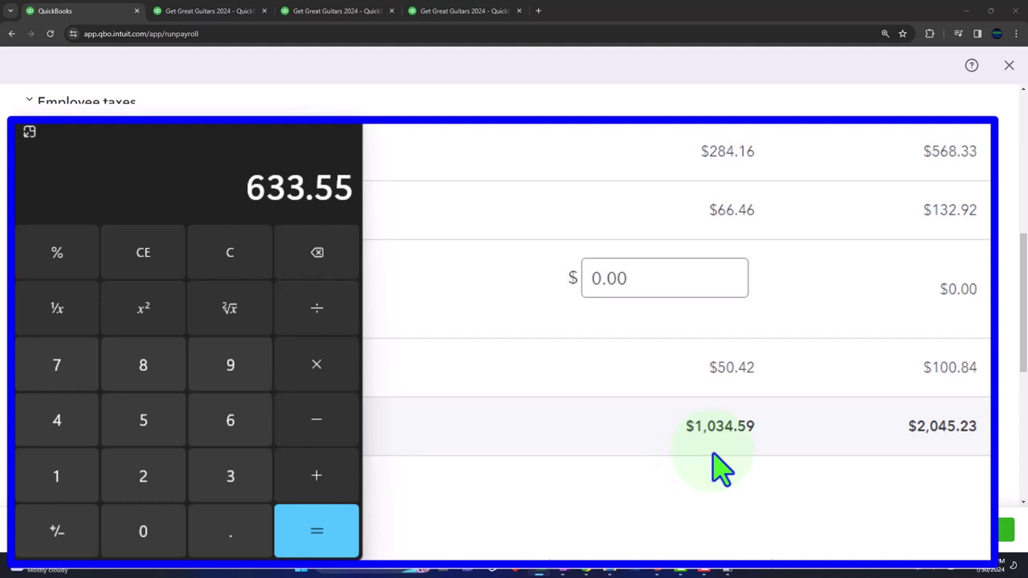
scroll(721, 468, up, 2)
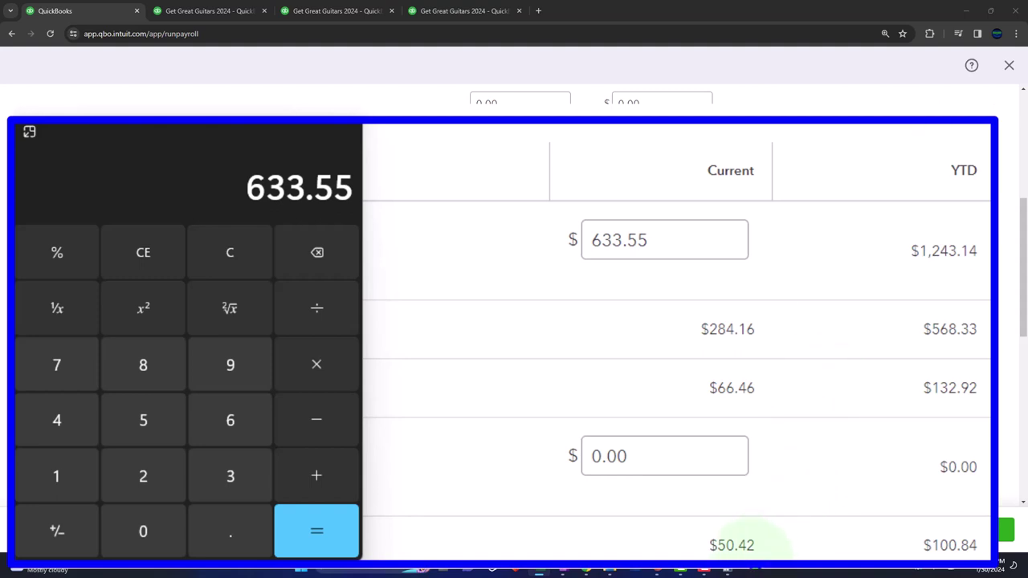
scroll(755, 536, down, 1)
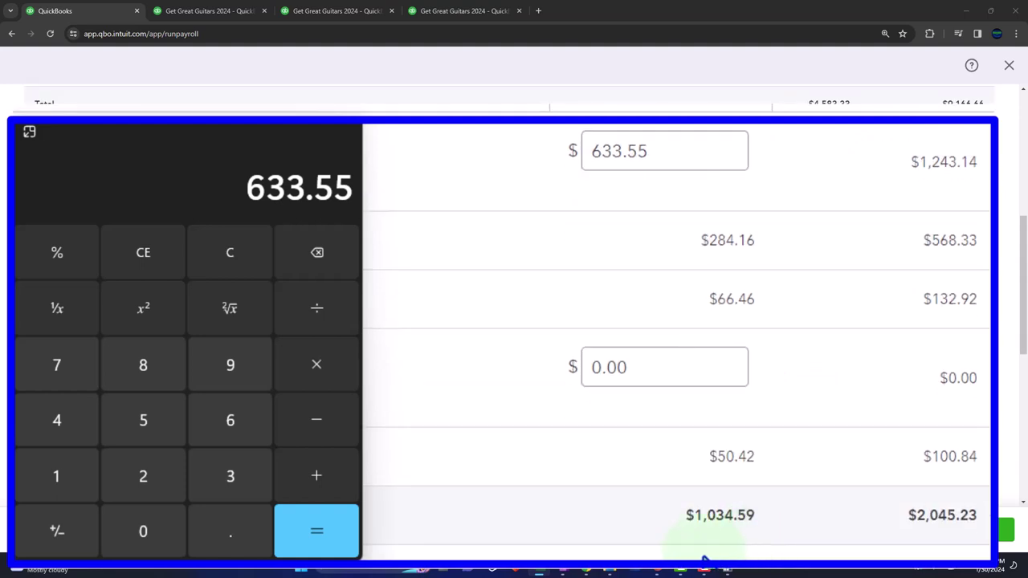
- Check the net pay on the calculator by subtracting 1,034.59 from 4,583.33, and clear the calculator
click(233, 273)
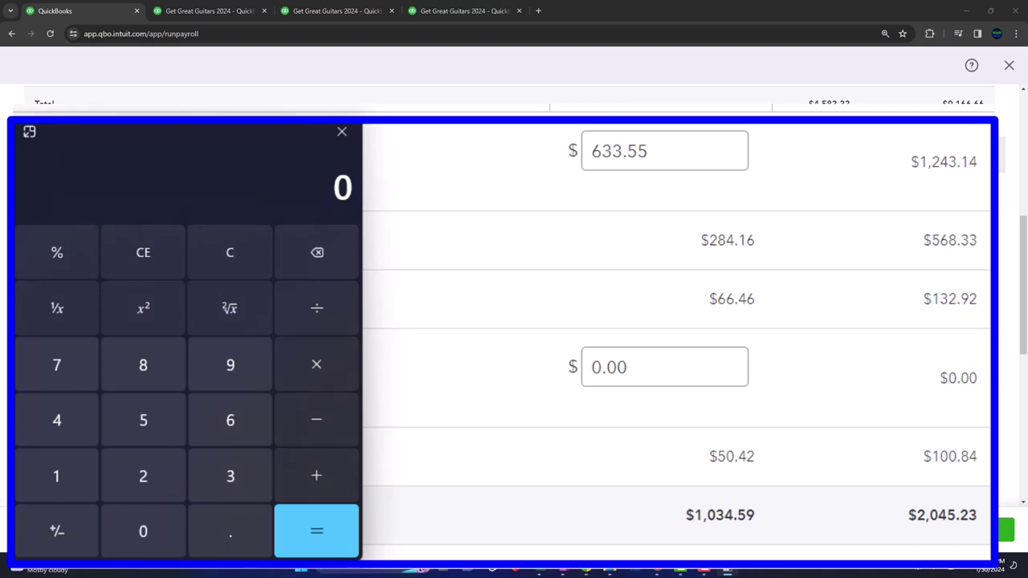
text(4583.33)
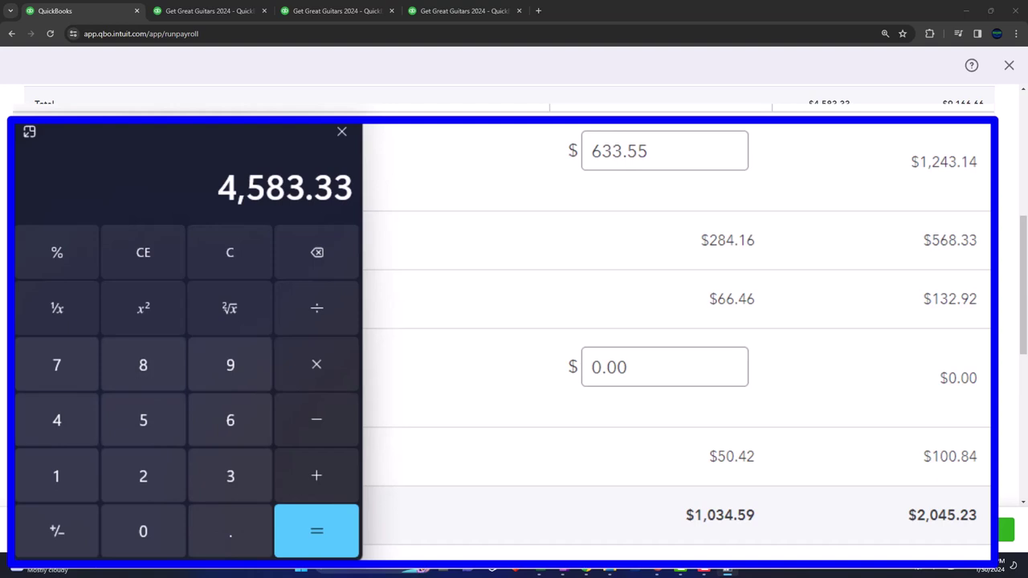
key(Escape)
text(1034.59)
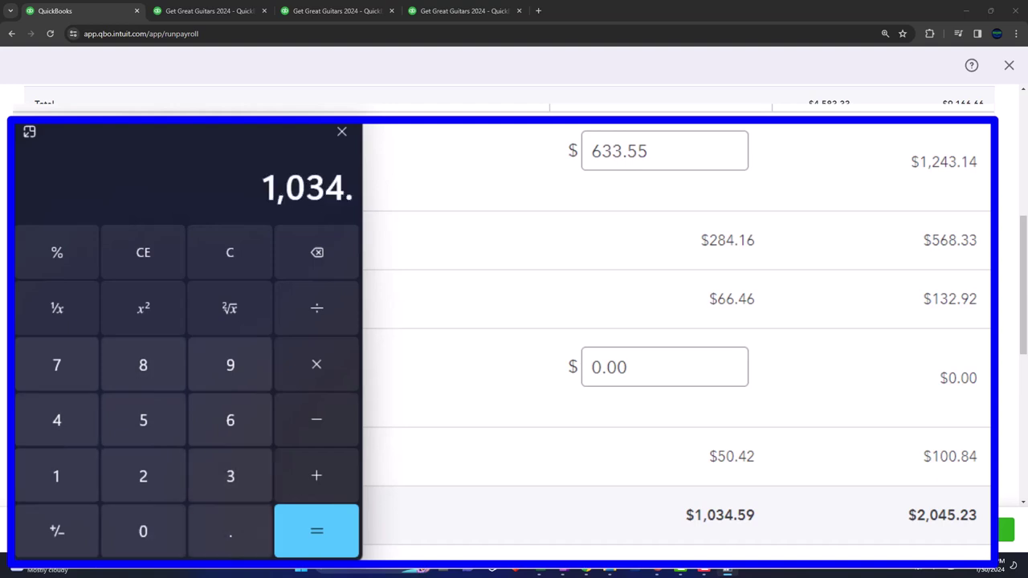
key(Return)
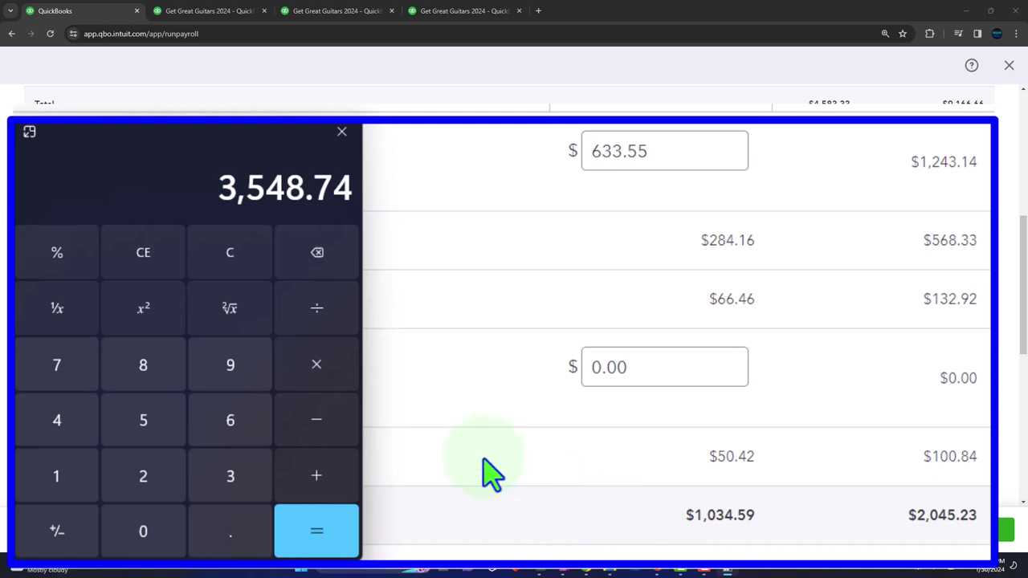
click(231, 255)
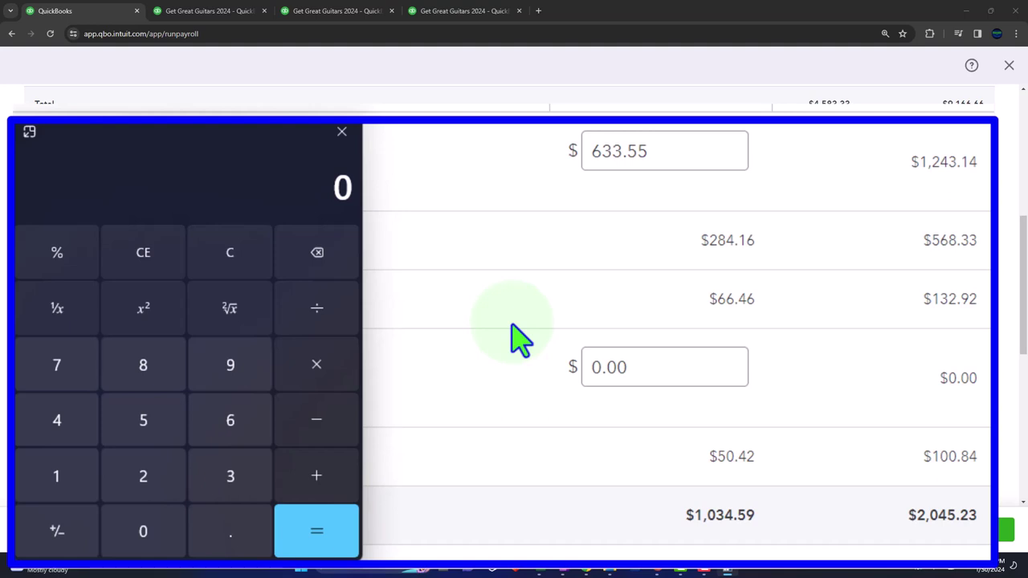
- Compare the employer taxes with the employee taxes and save the salaried employee's paycheck
scroll(520, 340, down, 5)
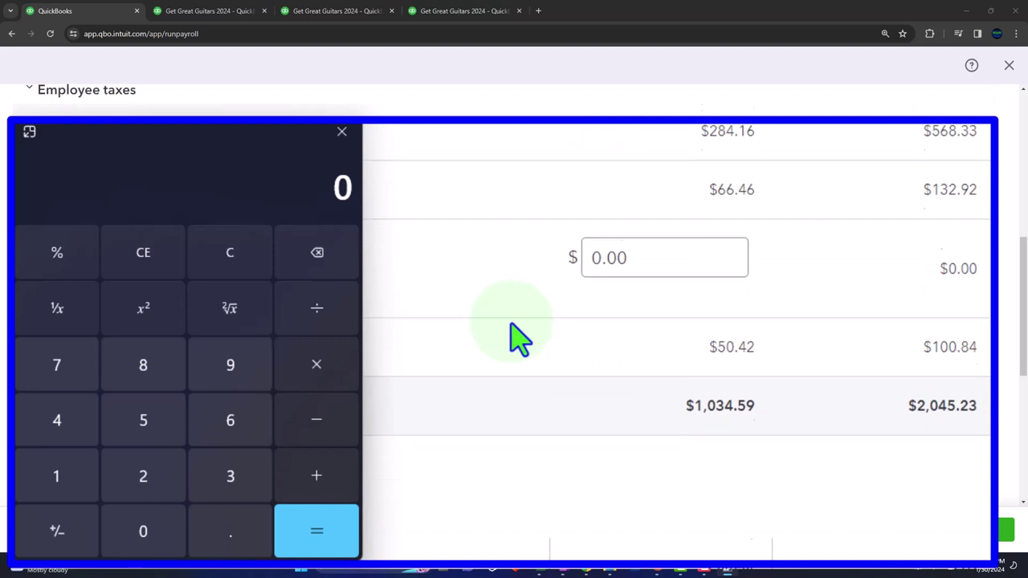
scroll(520, 340, down, 3)
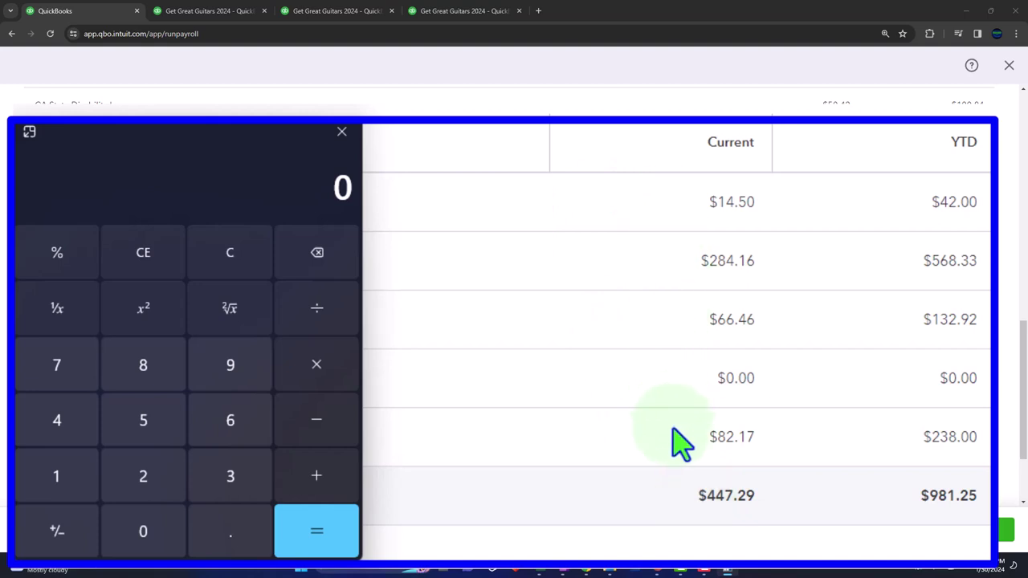
scroll(673, 443, up, 4)
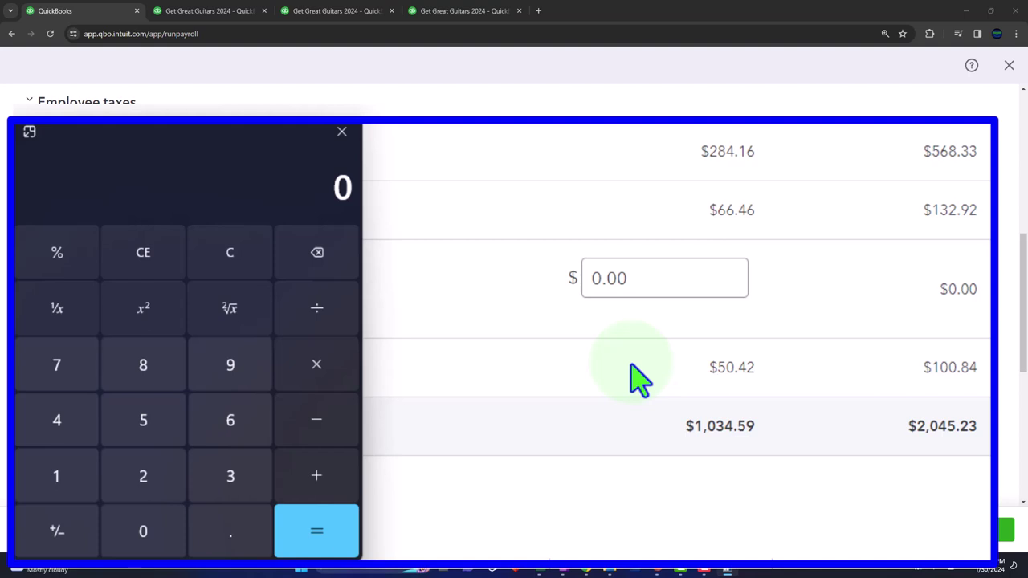
scroll(640, 377, up, 1)
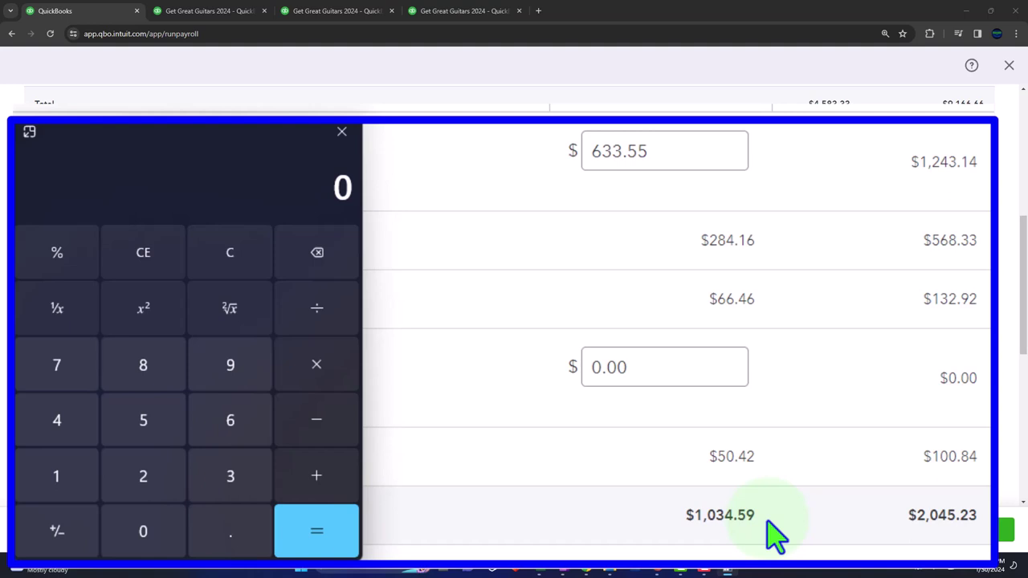
scroll(776, 536, down, 10)
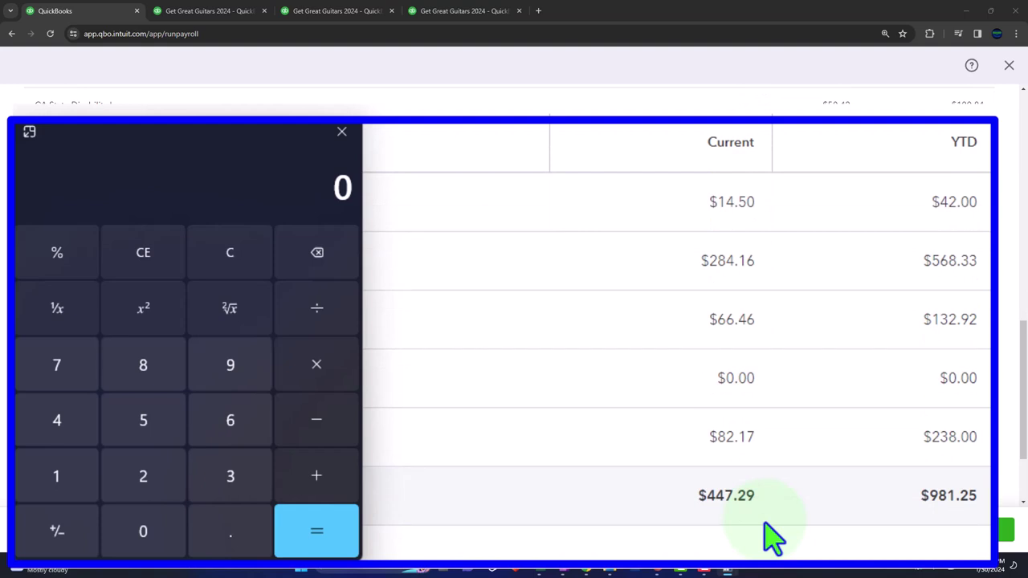
scroll(773, 536, down, 3)
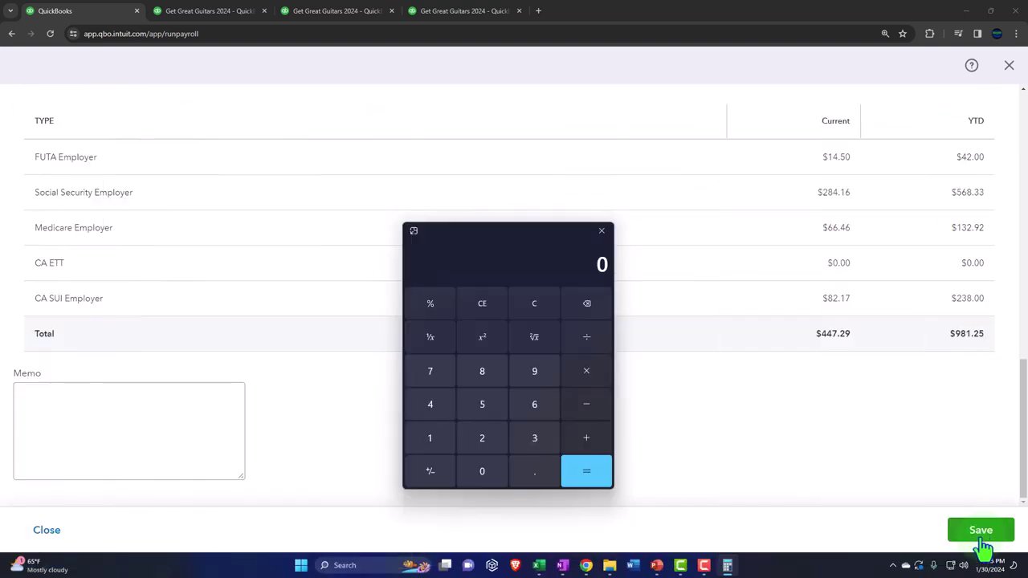
click(986, 532)
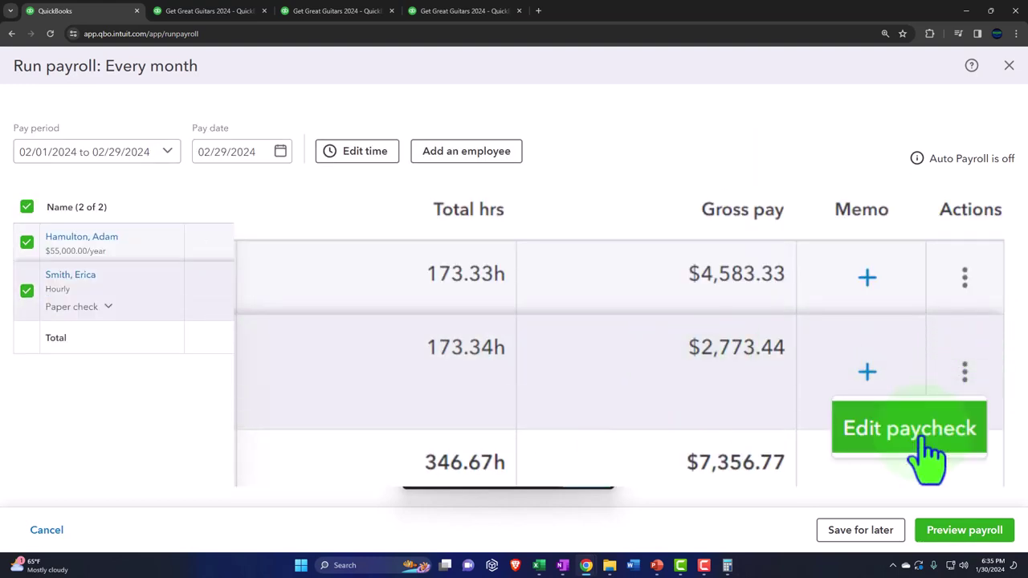
- Open the hourly employee's paycheck for editing and move the calculator off the regular and overtime pay hours
click(925, 442)
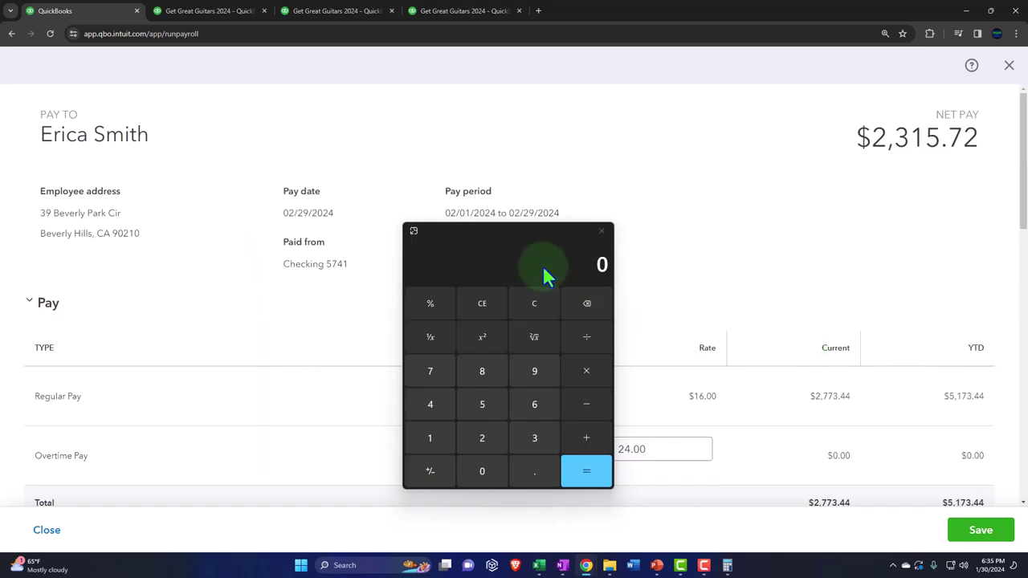
scroll(811, 335, down, 1)
click(538, 243)
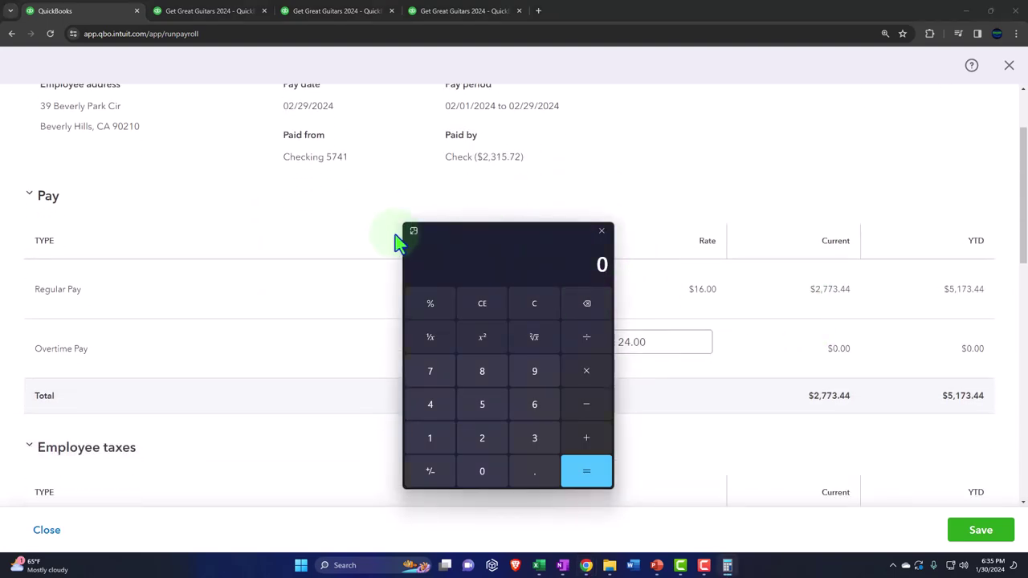
drag(553, 238, 501, 381)
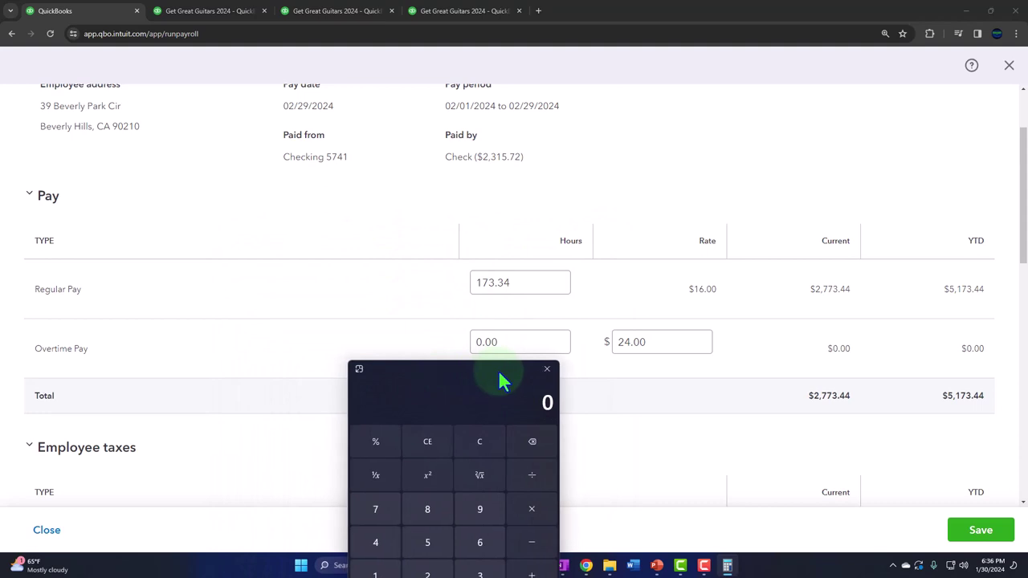
- Set the hourly employee's regular pay hours to 150
text(150)
click(520, 283)
text(150)
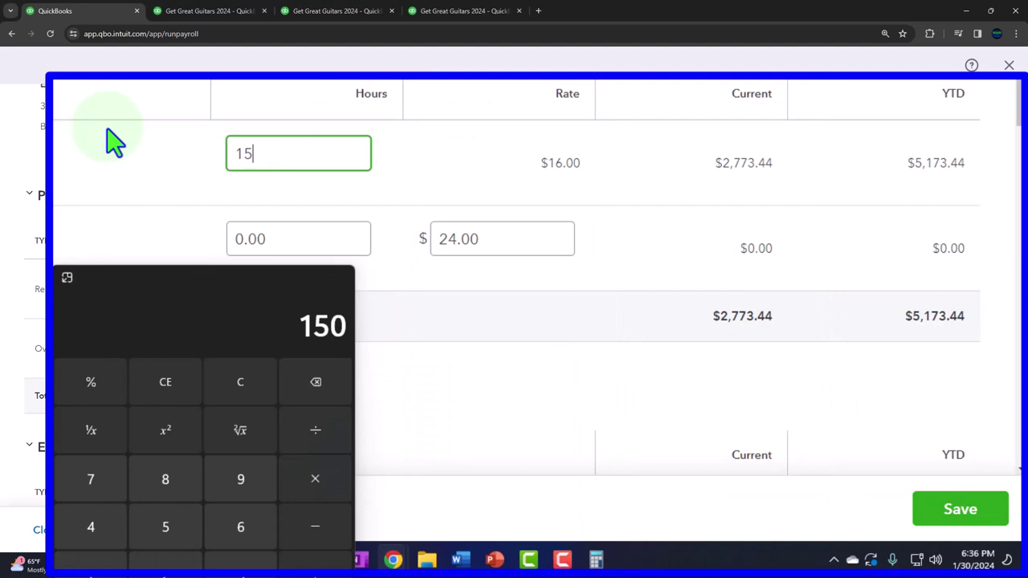
key(Tab)
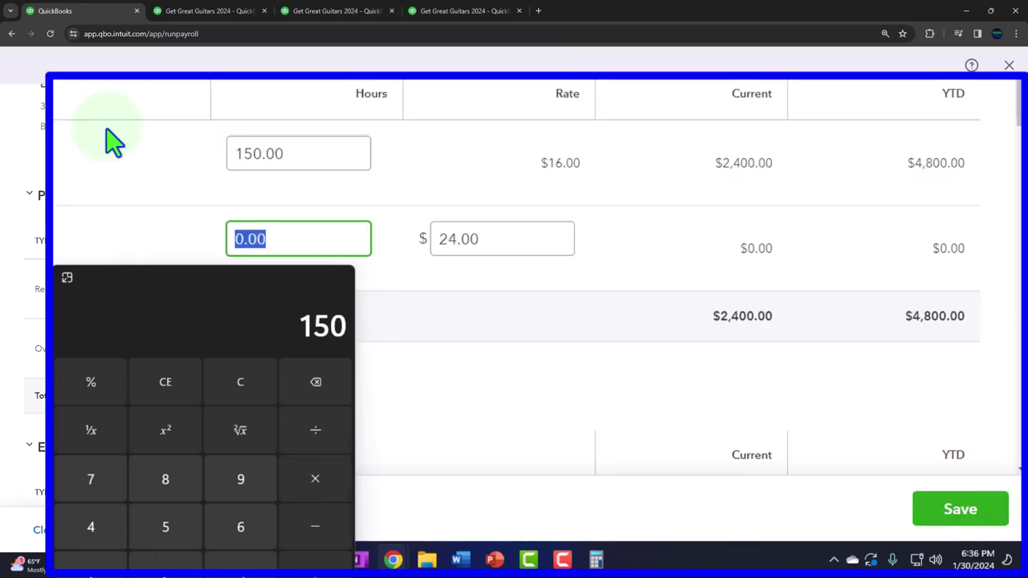
- Set the hourly employee's federal income tax withholding to 360 and clear the CA income tax to 0.00
scroll(341, 154, down, 1)
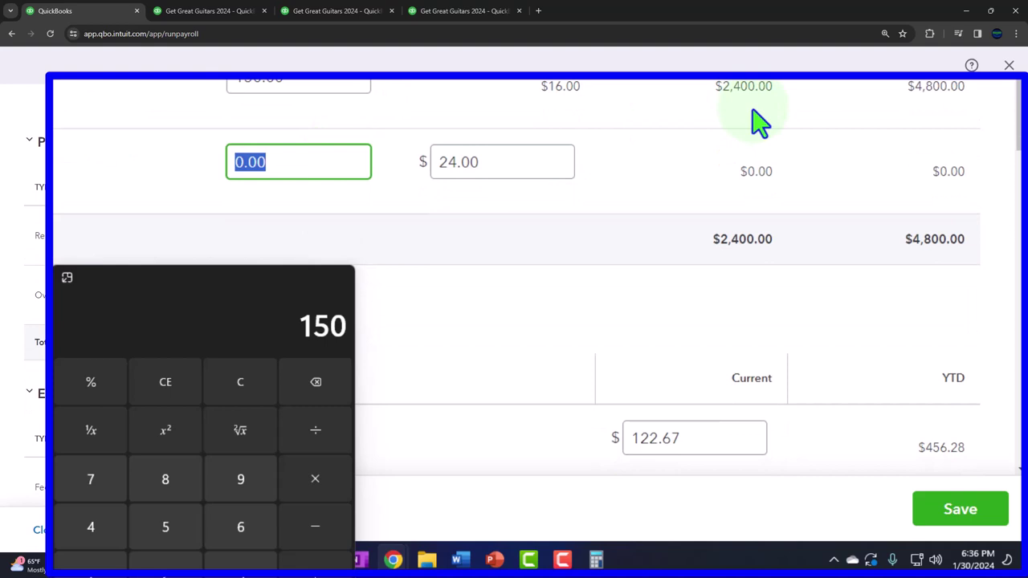
scroll(741, 200, down, 1)
scroll(741, 200, down, 4)
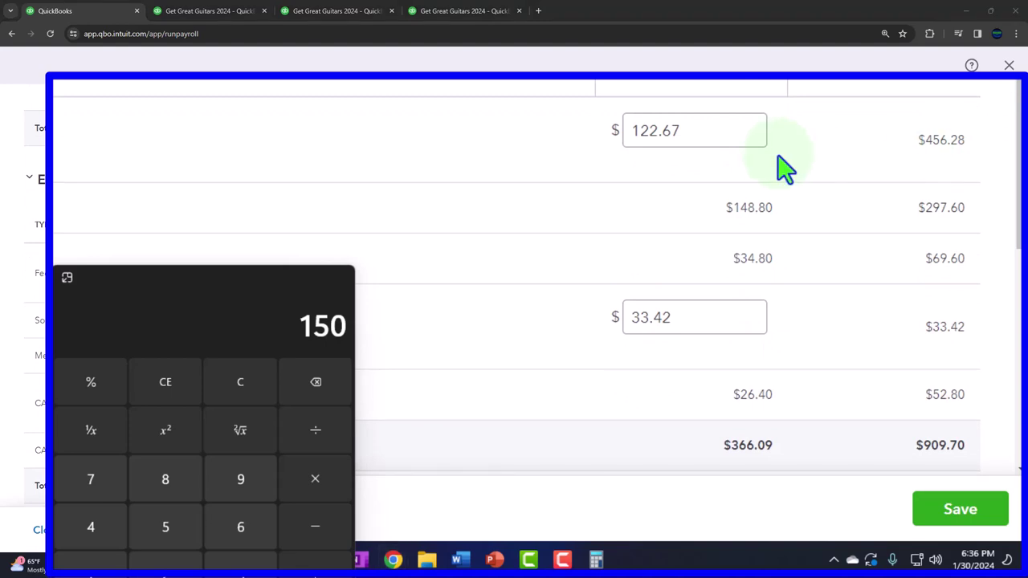
click(703, 133)
click(703, 133)
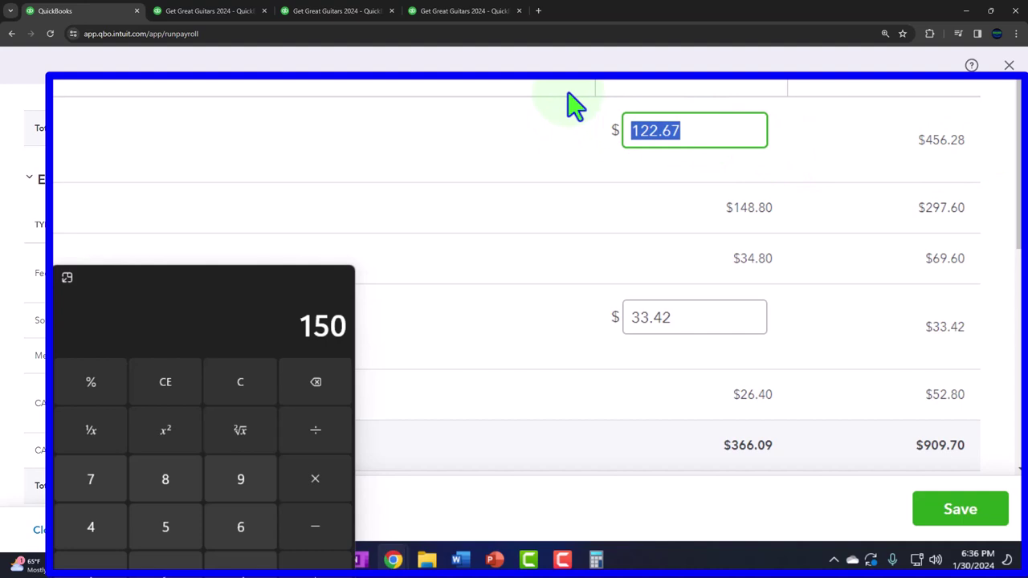
text(360)
key(Tab)
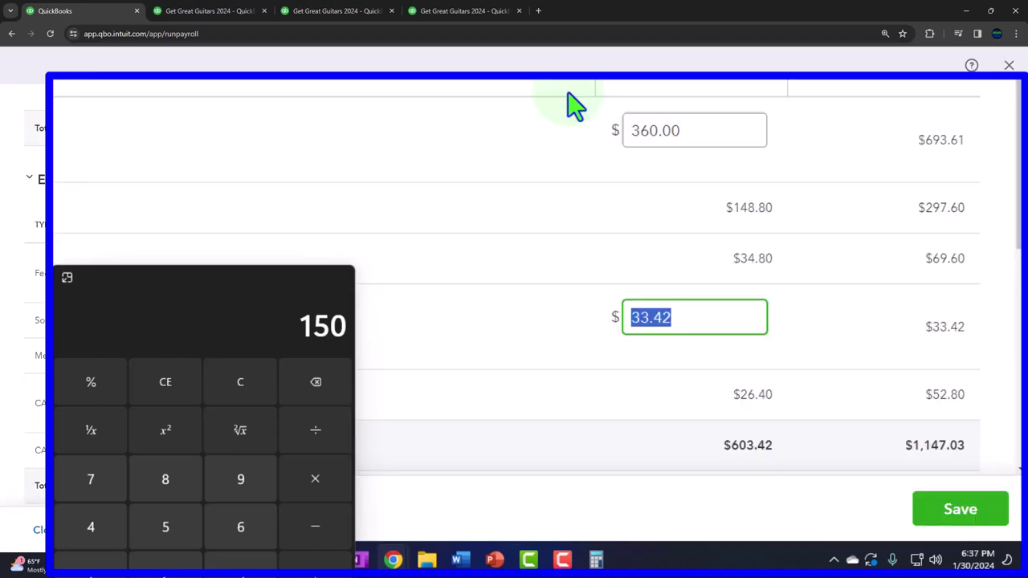
key(BackSpace)
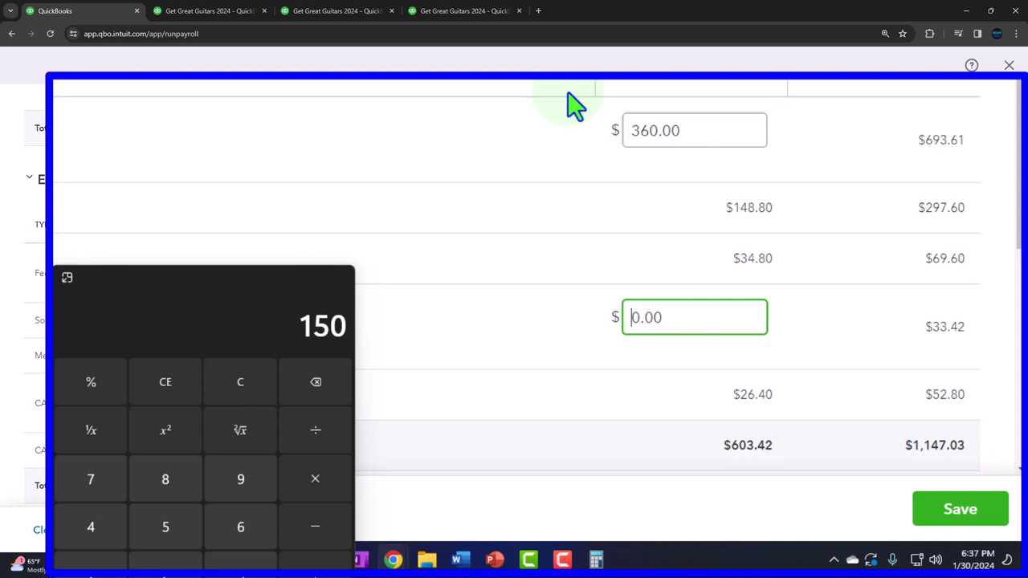
scroll(707, 205, down, 4)
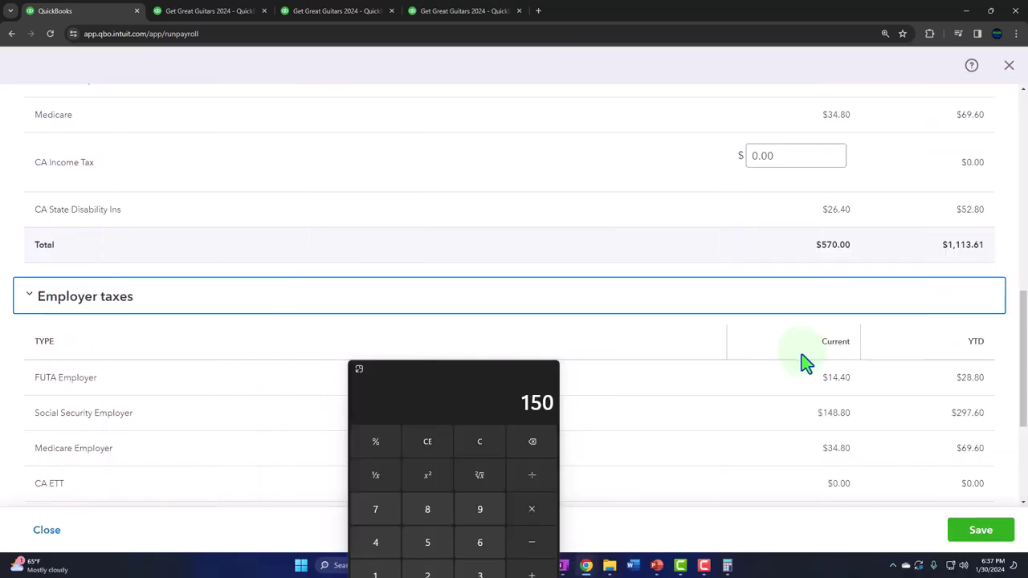
- Calculate 360 minus 26.4 in the calculator and set the hourly employee's federal income tax withholding to 333.60
scroll(802, 356, up, 3)
drag(479, 372, 542, 198)
click(541, 281)
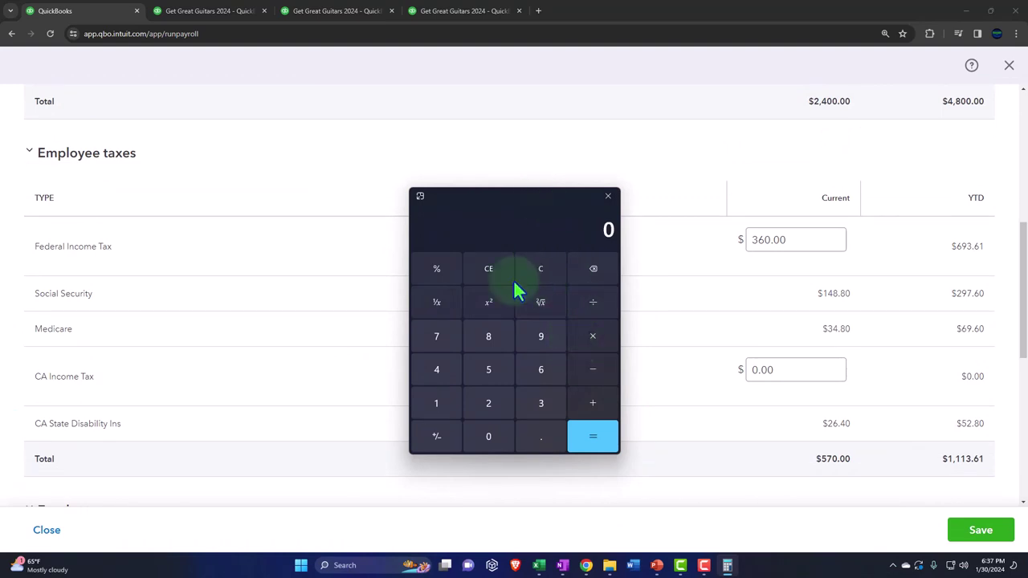
text(360)
text(-26.4)
key(Return)
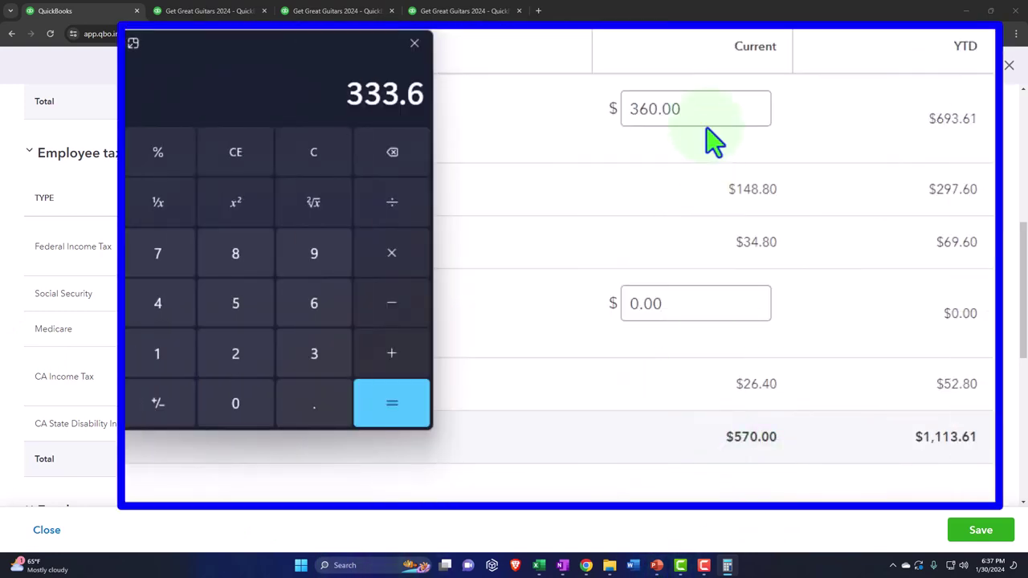
drag(709, 107, 565, 116)
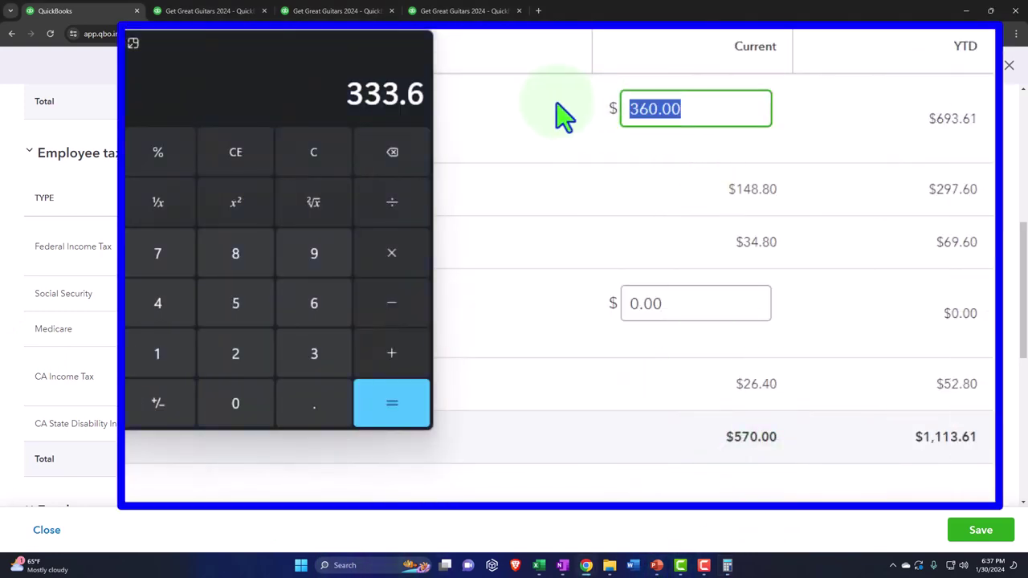
text(333.)
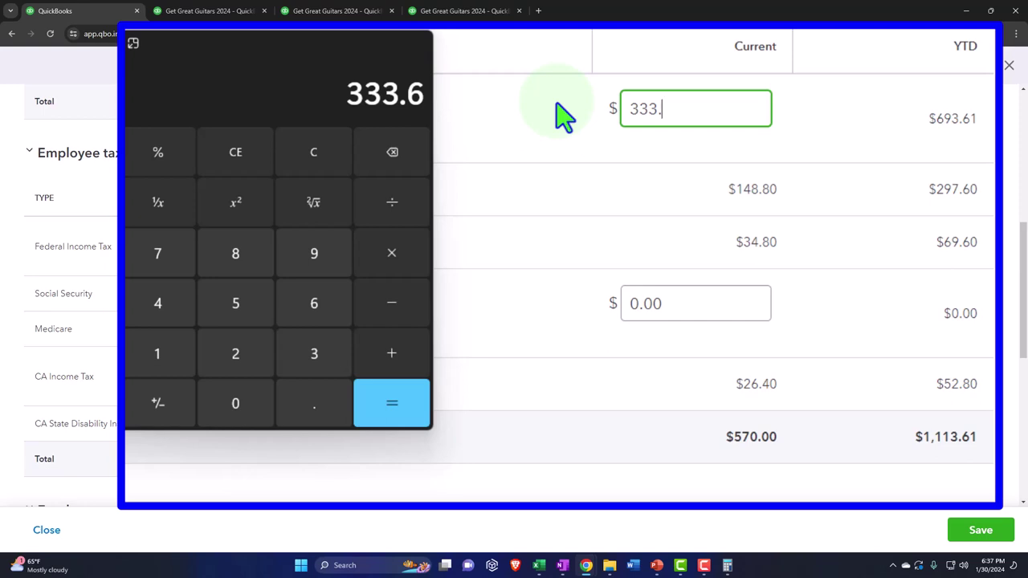
text(6)
key(Tab)
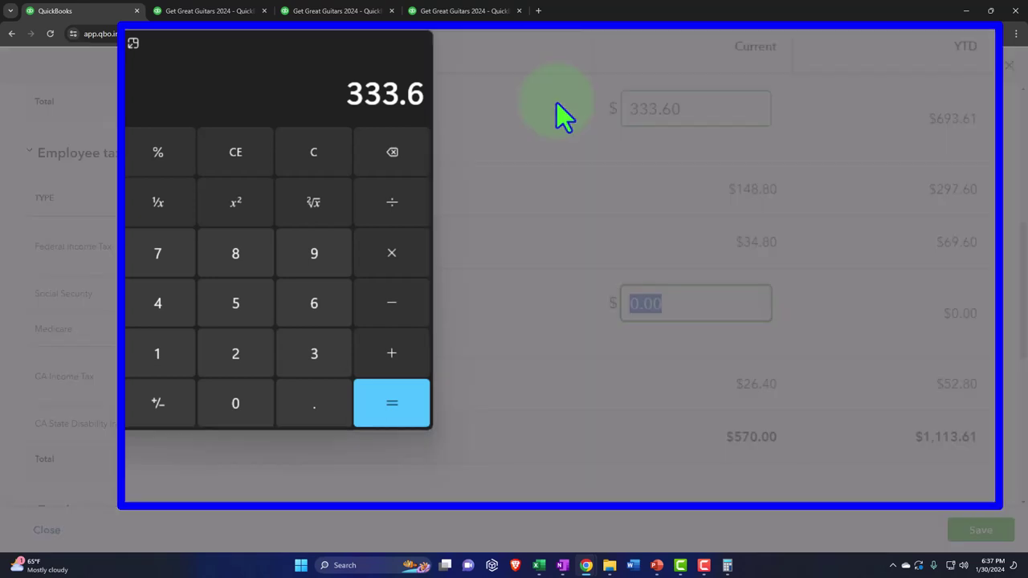
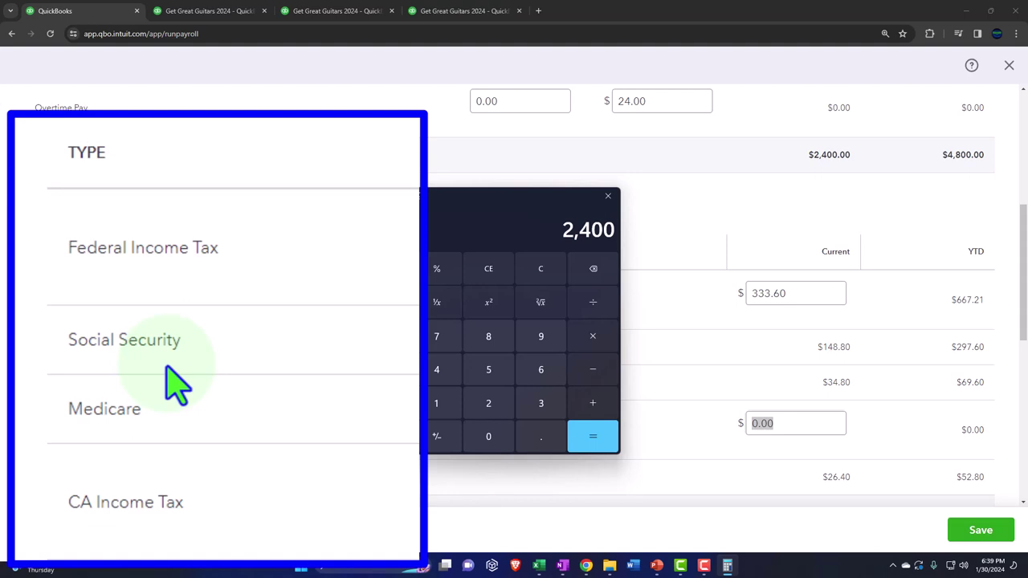
- Check the hourly employee's Social Security and Medicare withholdings by calculating 2400 × 0.062 and 2400 × 0.0145
click(502, 273)
text(2400)
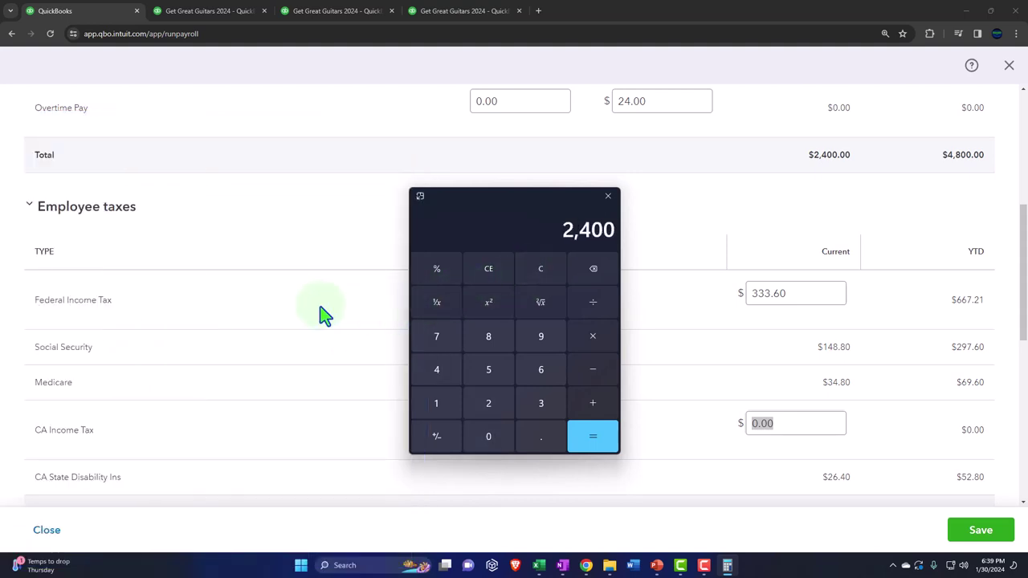
text(*.062)
key(Return)
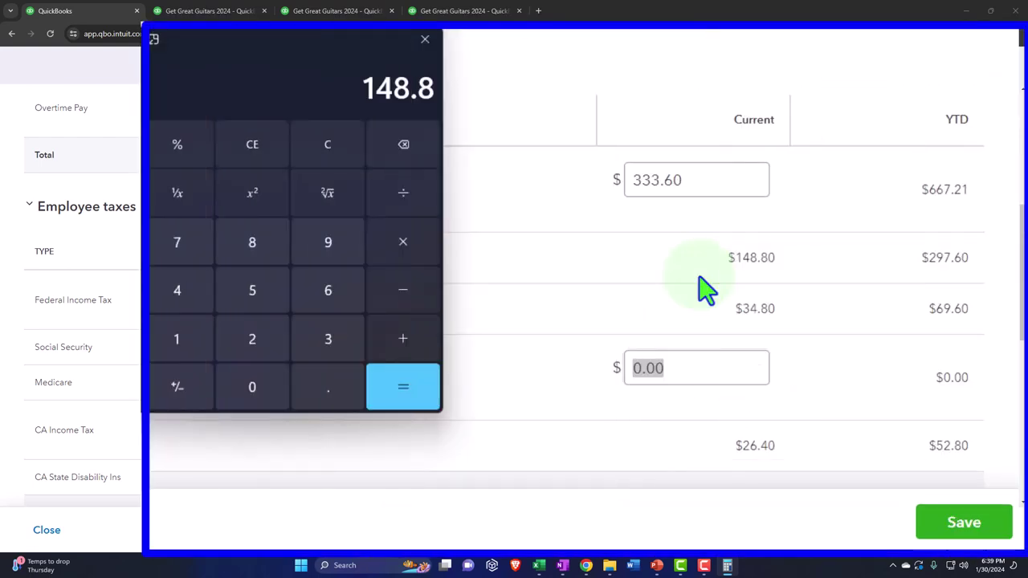
click(327, 145)
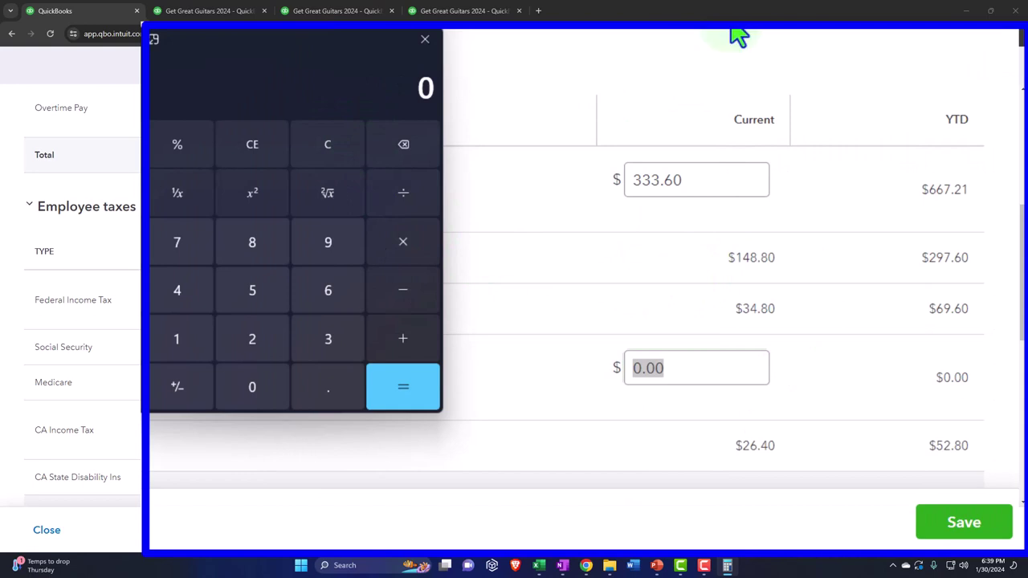
text(2400*.)
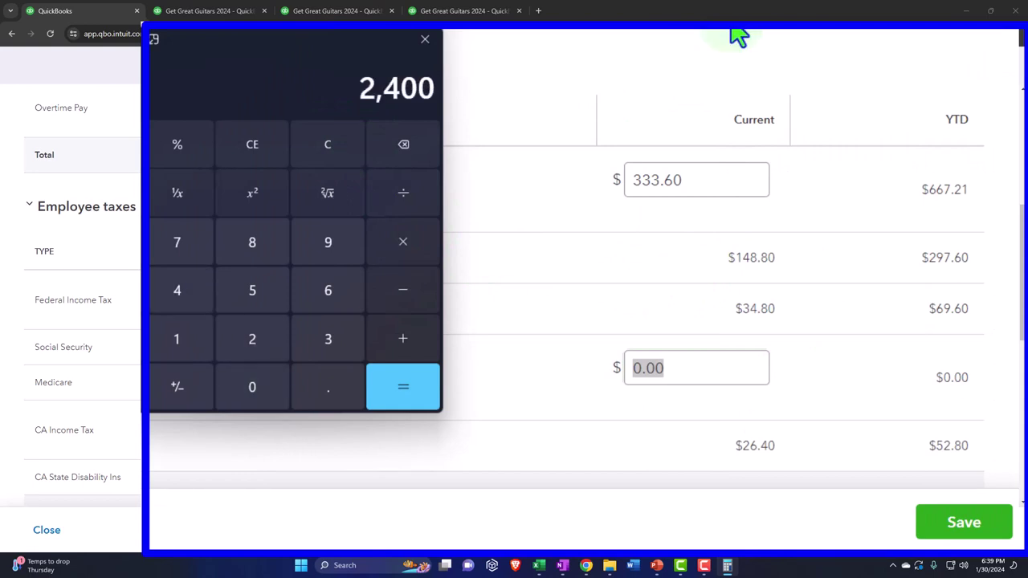
text(0145)
key(Return)
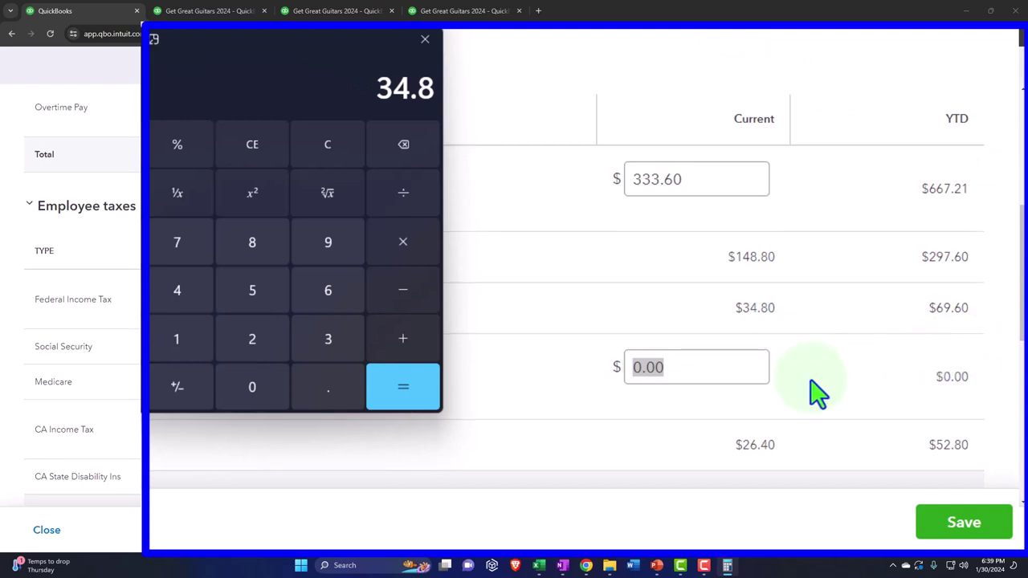
- Compare the hourly employee's employer taxes with the employee taxes and save the paycheck
scroll(815, 391, down, 5)
scroll(815, 390, down, 3)
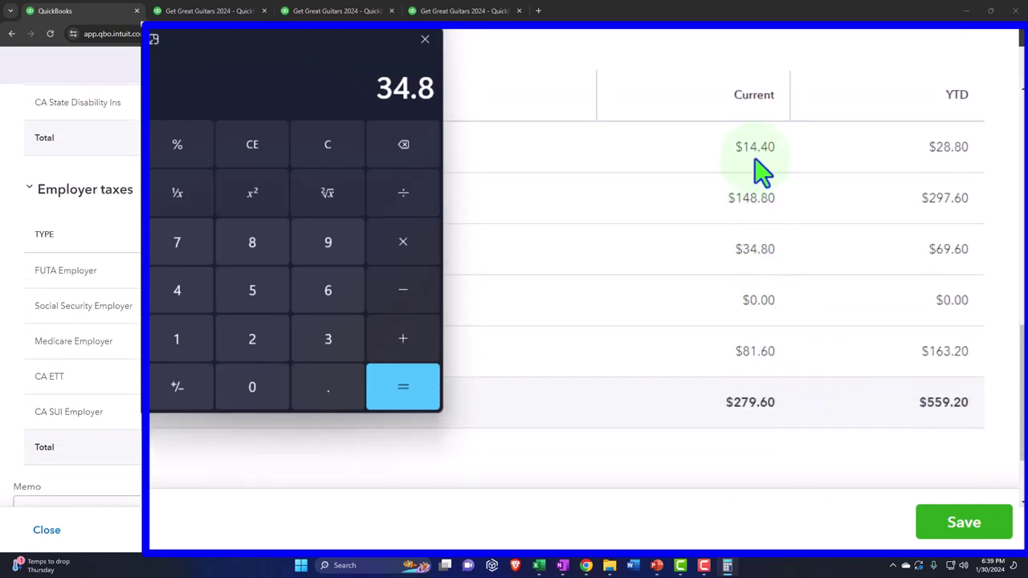
scroll(761, 170, up, 3)
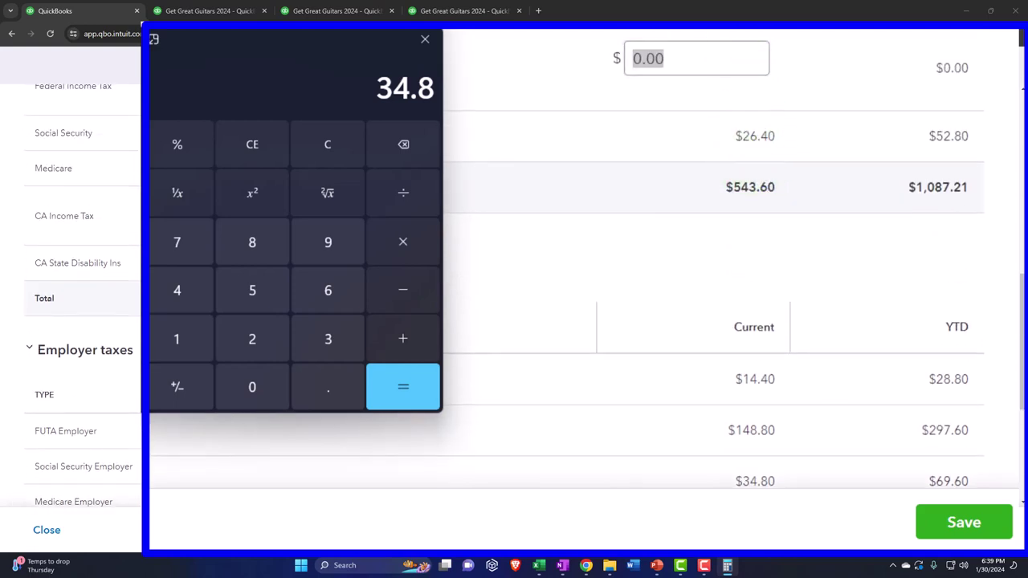
scroll(713, 265, up, 1)
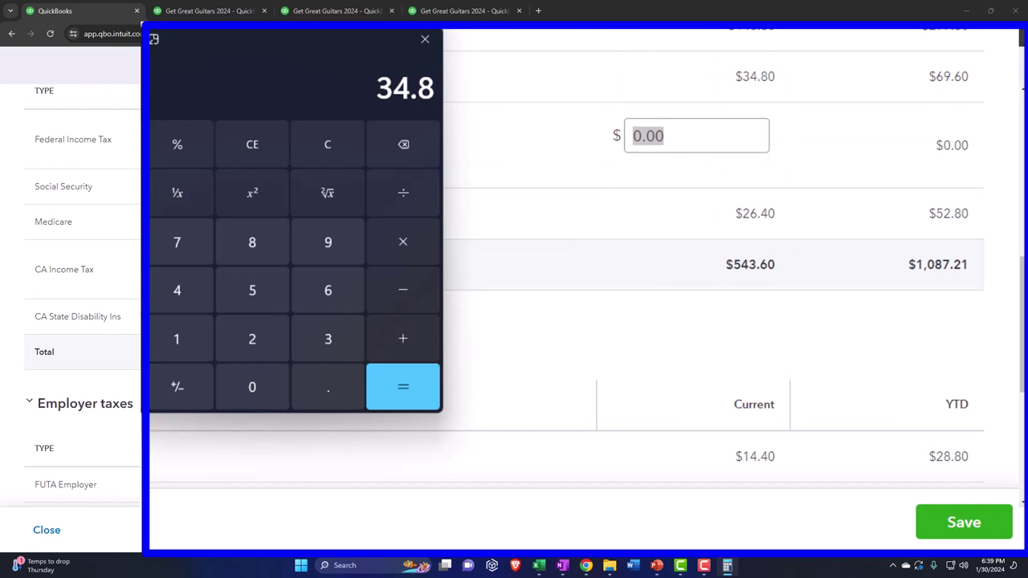
scroll(719, 184, down, 4)
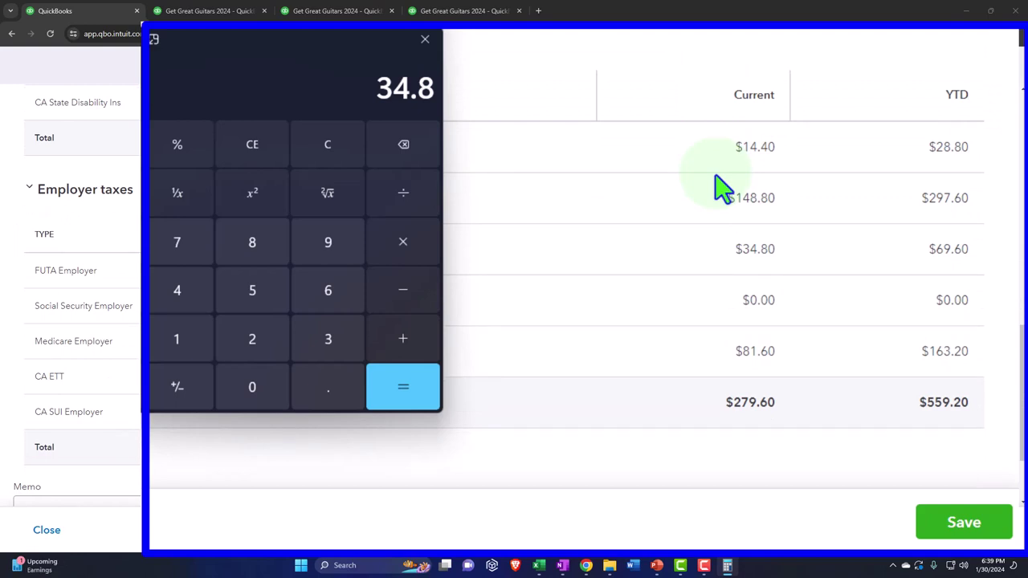
scroll(721, 188, down, 2)
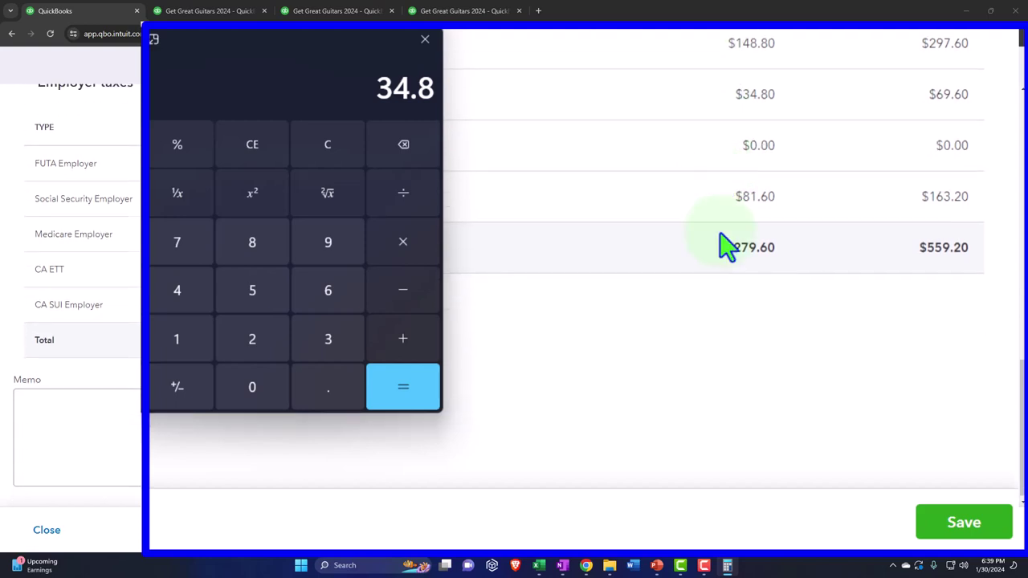
click(943, 526)
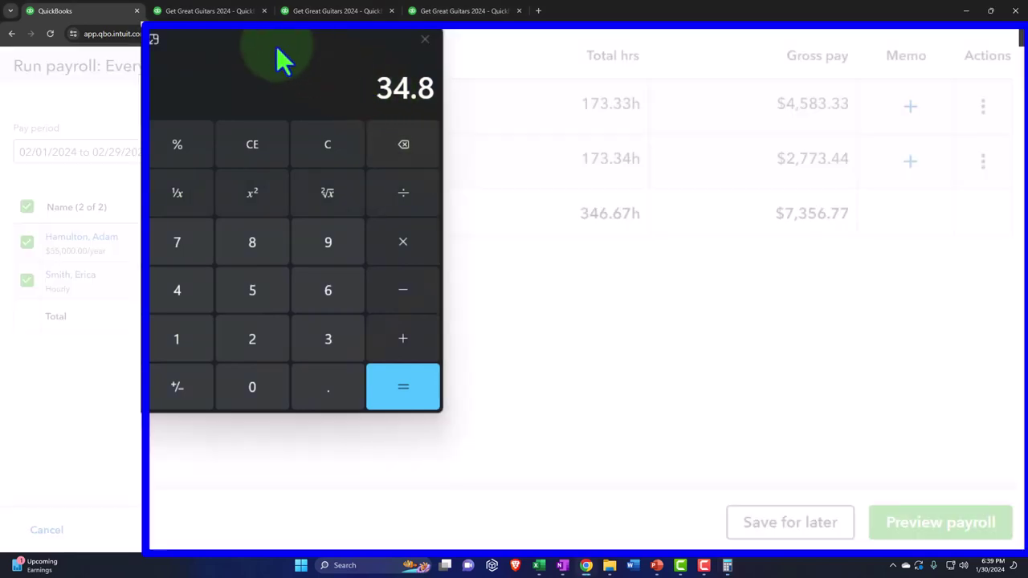
- Preview and submit the February payroll for both employees, dismissing the feedback survey
drag(276, 46, 895, 96)
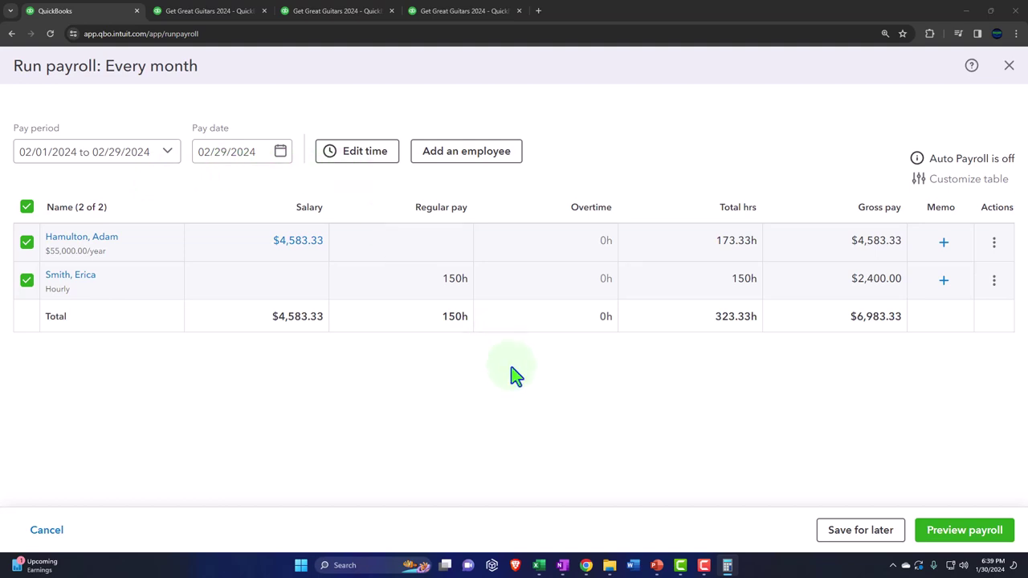
click(857, 474)
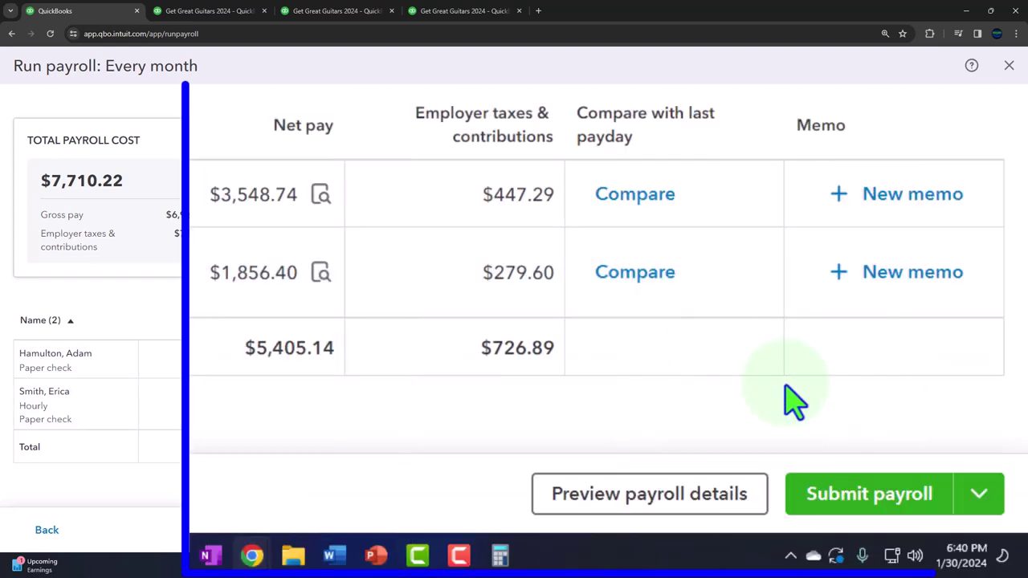
click(1000, 530)
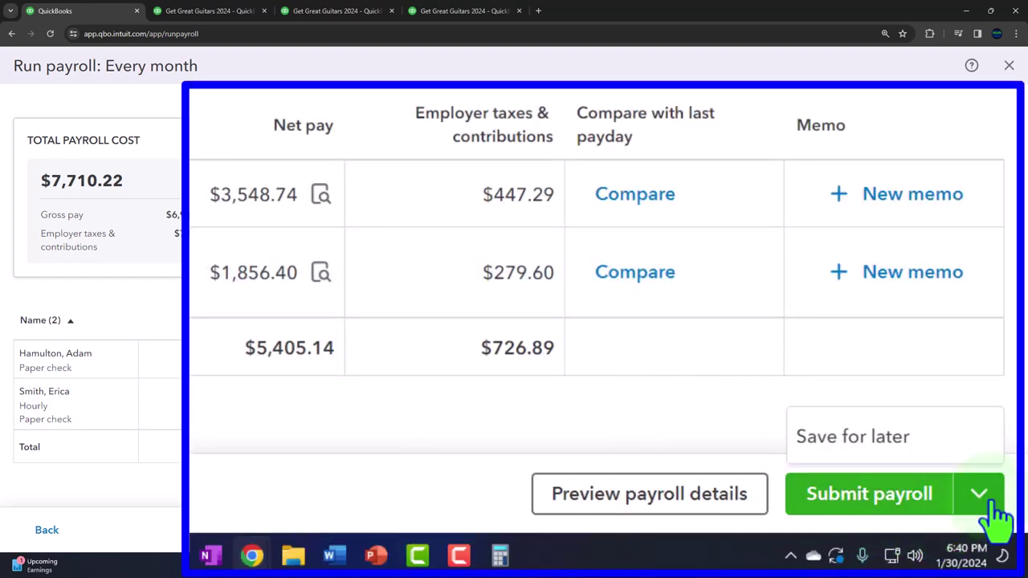
click(895, 506)
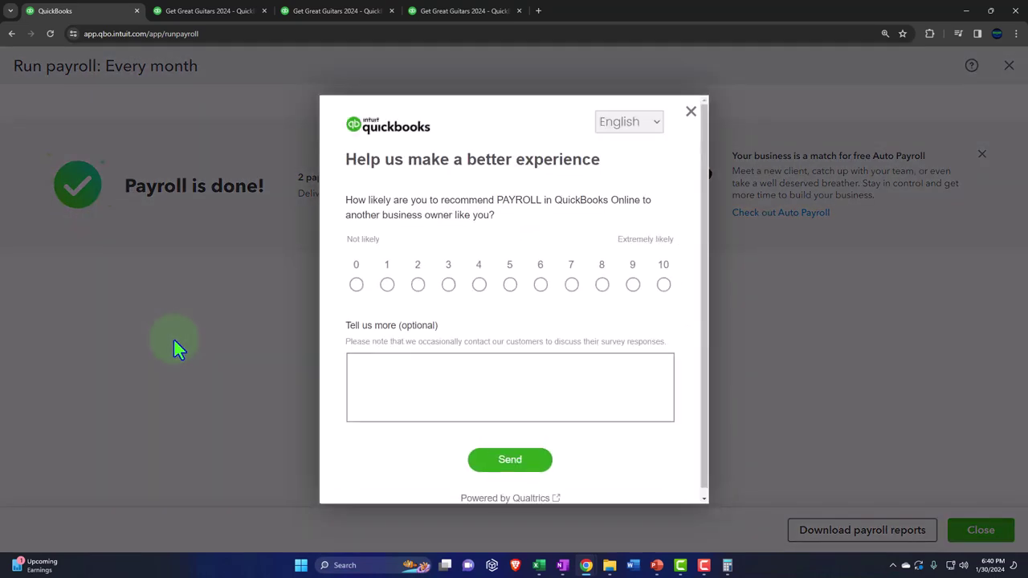
click(691, 111)
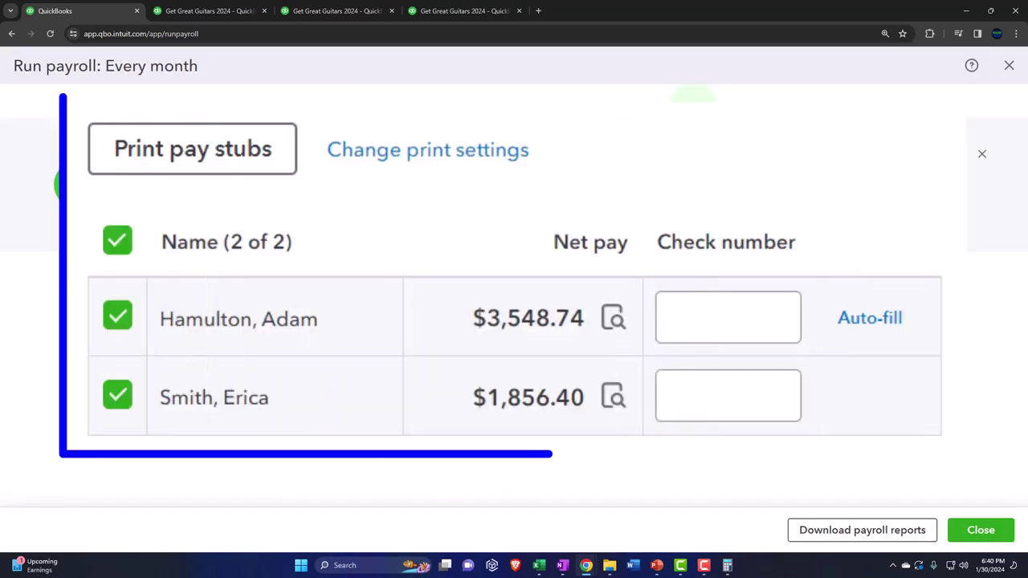
- Assign check number 1022 to the salaried employee's paycheck and 1023 to the hourly employee's paycheck
click(597, 363)
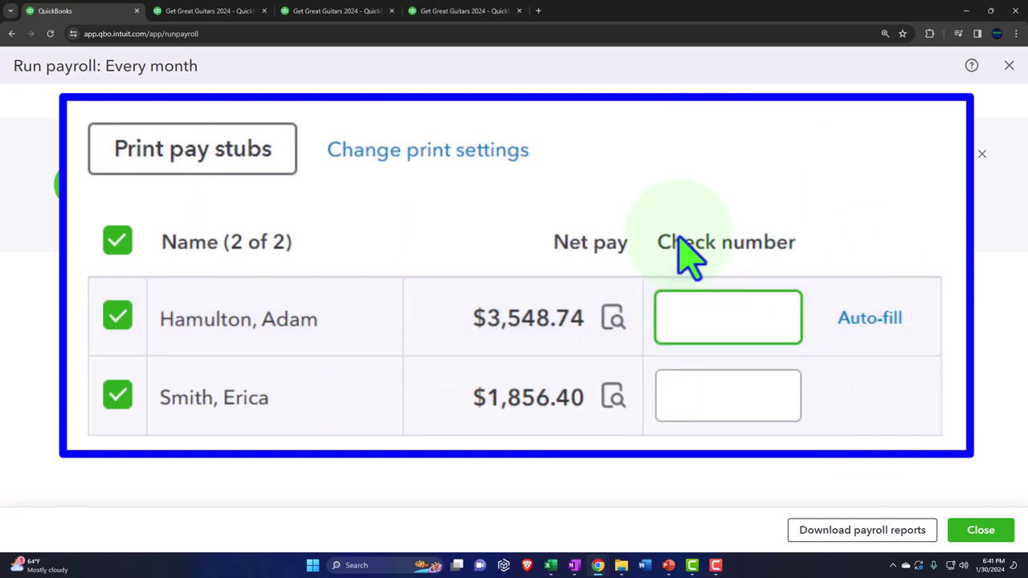
text(1022)
click(689, 402)
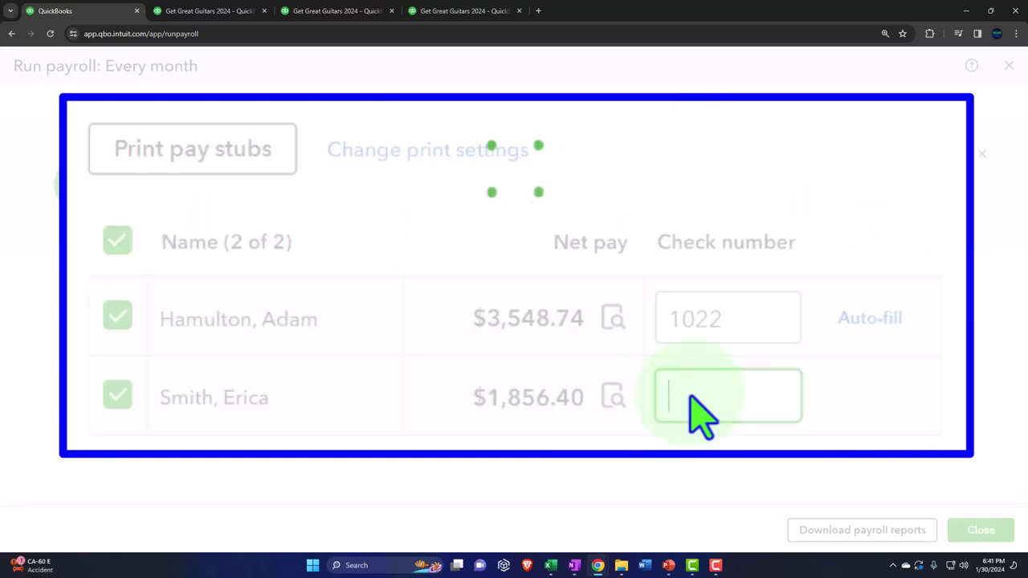
text(1023)
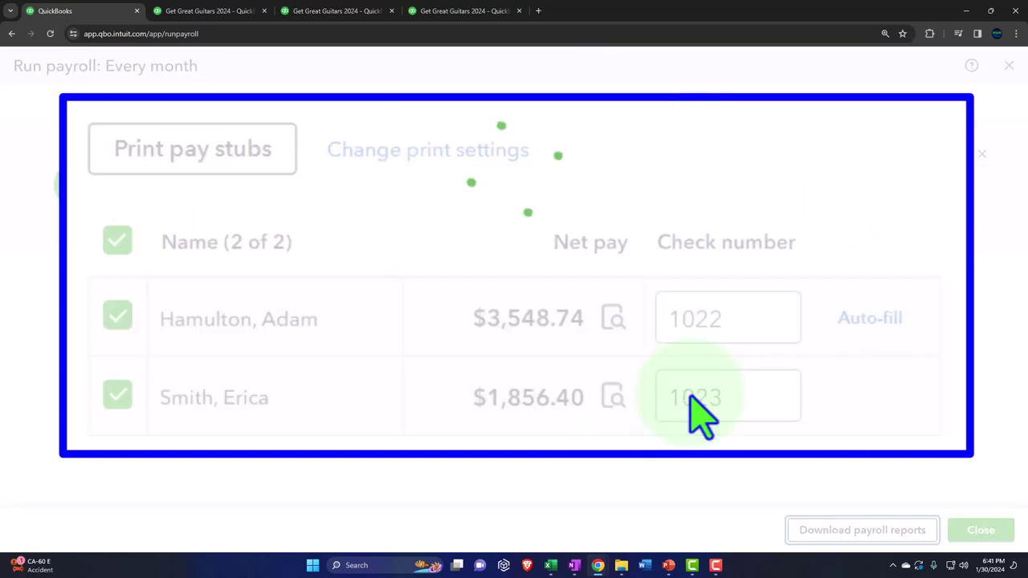
key(Tab)
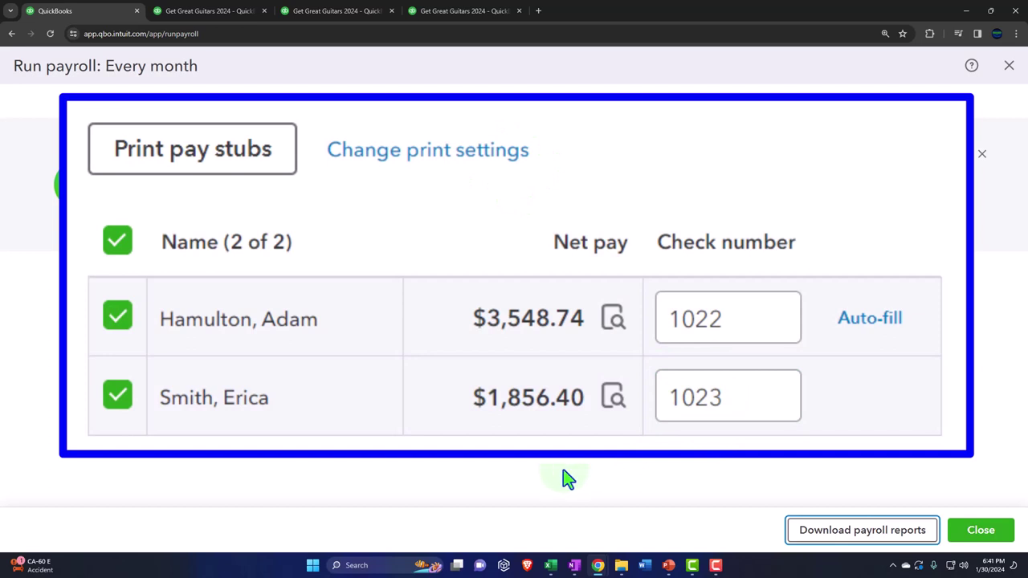
- Open the printable pay stubs, examine the salaried employee's pay, taxes and net pay summary, and close the document
click(207, 165)
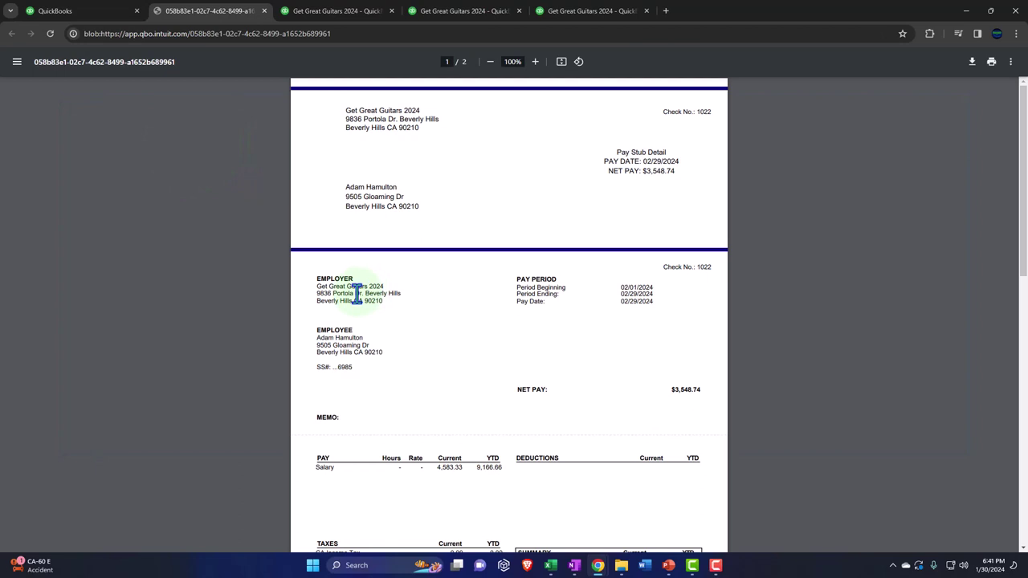
ctrl+scroll(379, 273, up, 1)
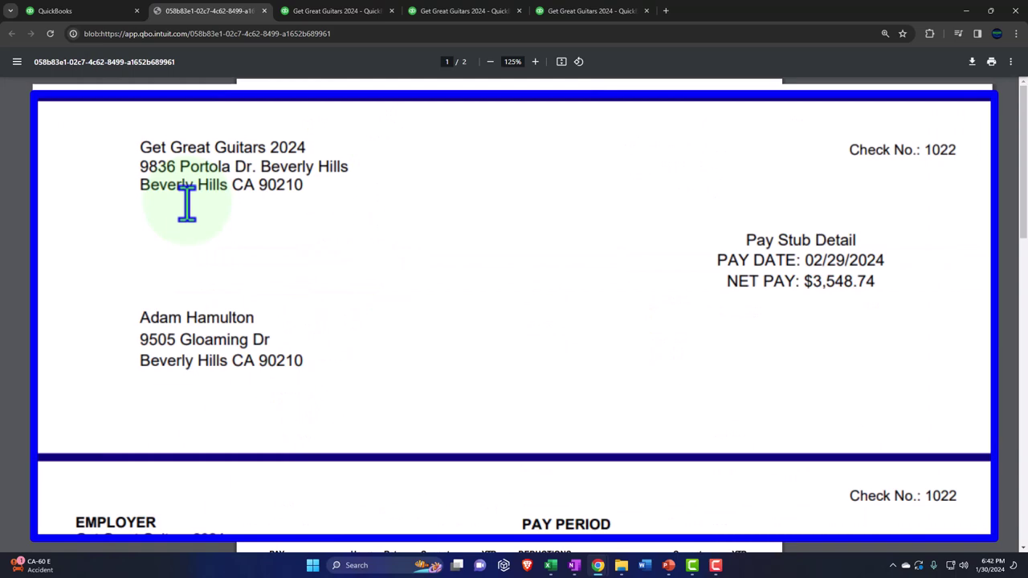
scroll(230, 406, down, 5)
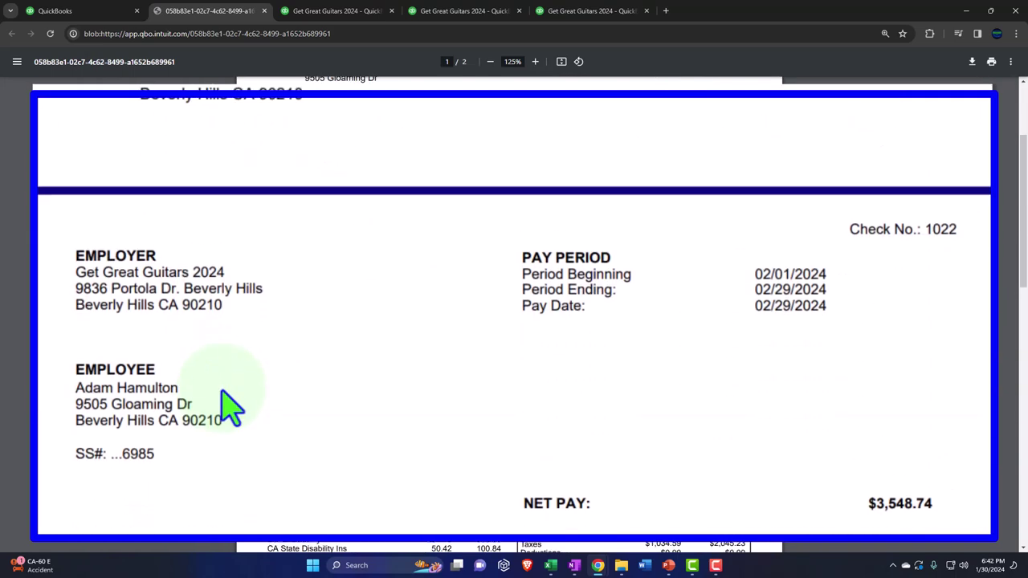
scroll(230, 405, down, 3)
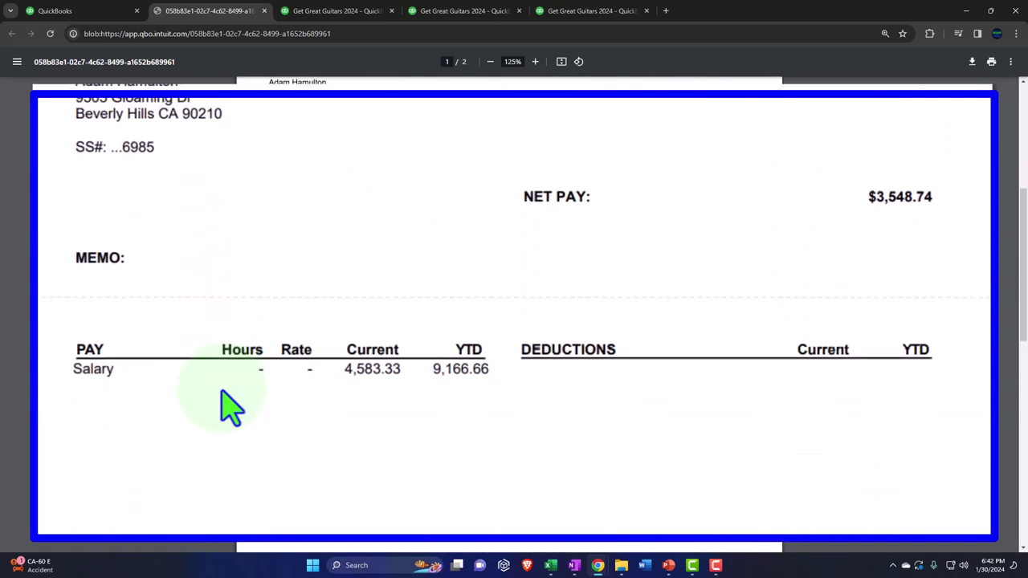
scroll(406, 440, down, 5)
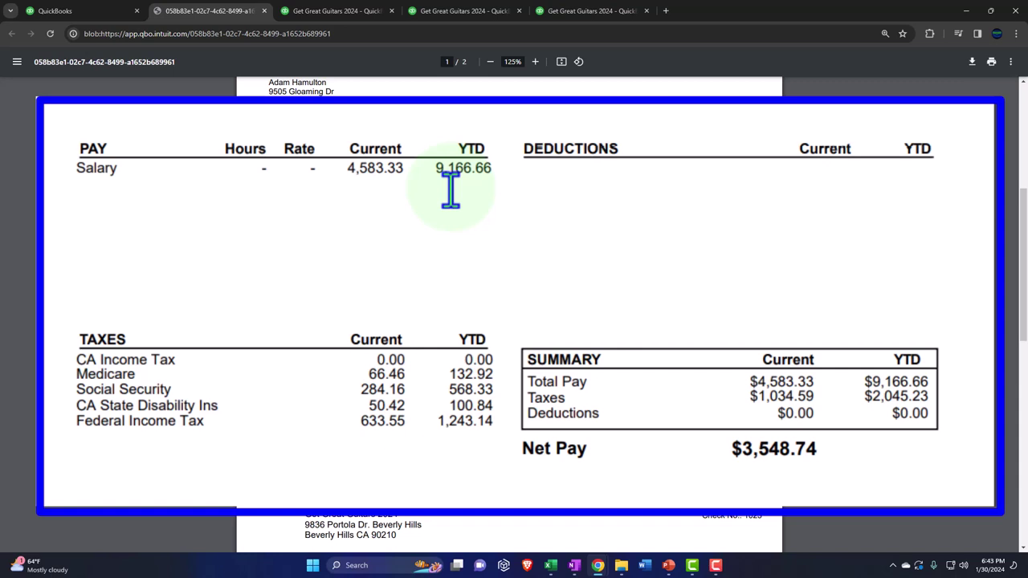
click(264, 10)
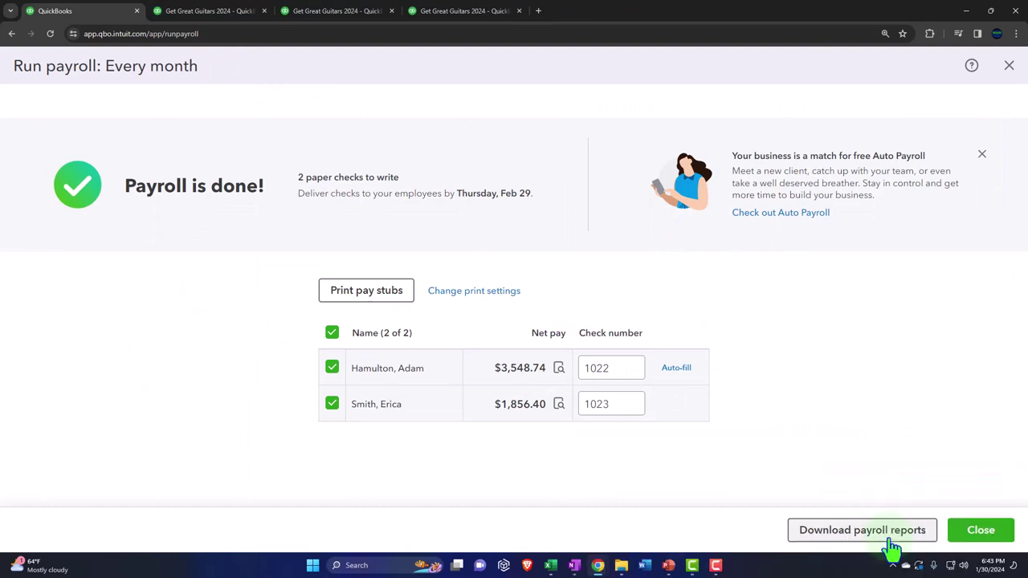
- Export the payroll reports to Excel, adding Tax and wage summary, Tax liability, Total pay and Employee details to the preselected reports
click(887, 534)
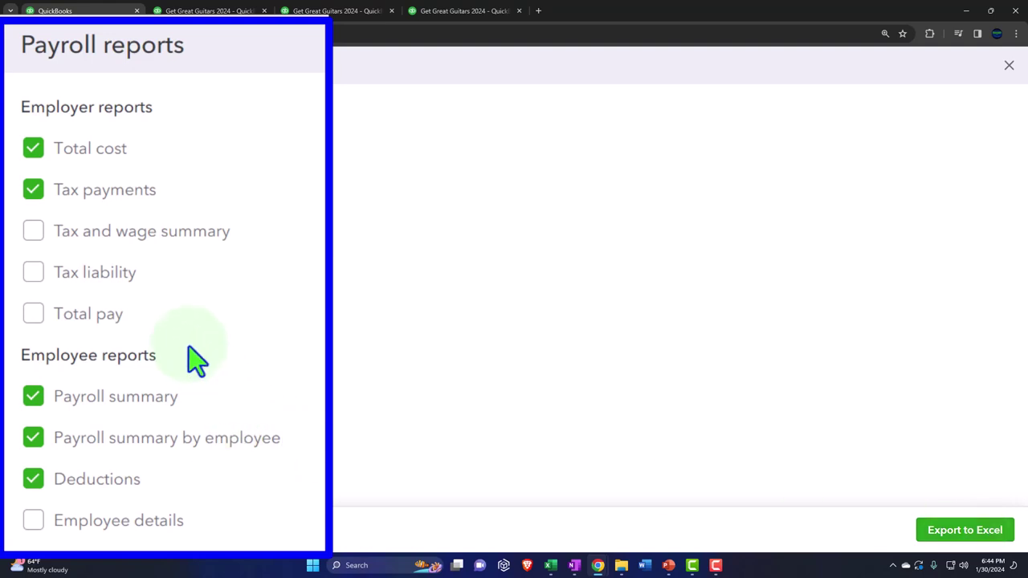
click(36, 233)
click(34, 272)
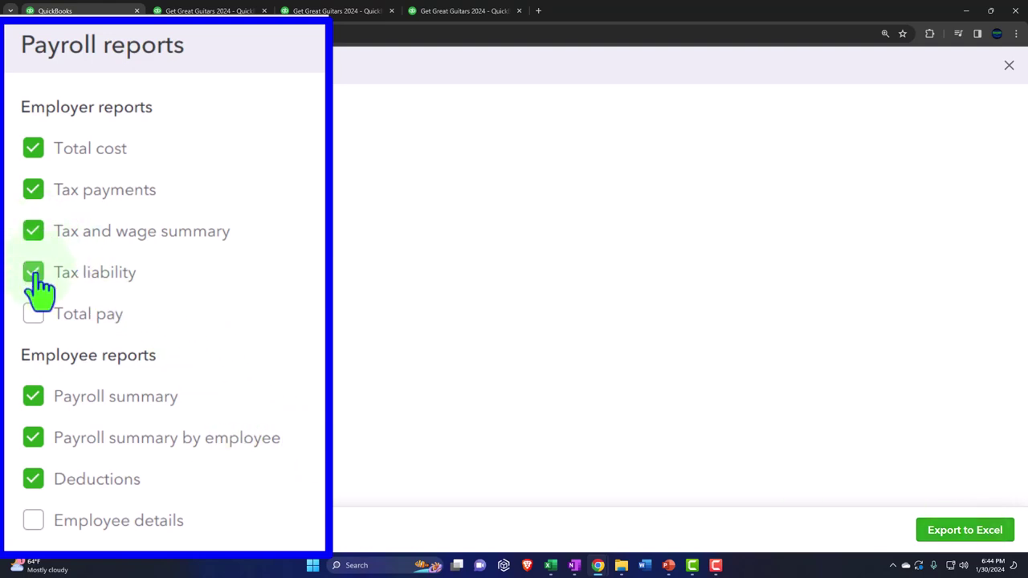
click(31, 313)
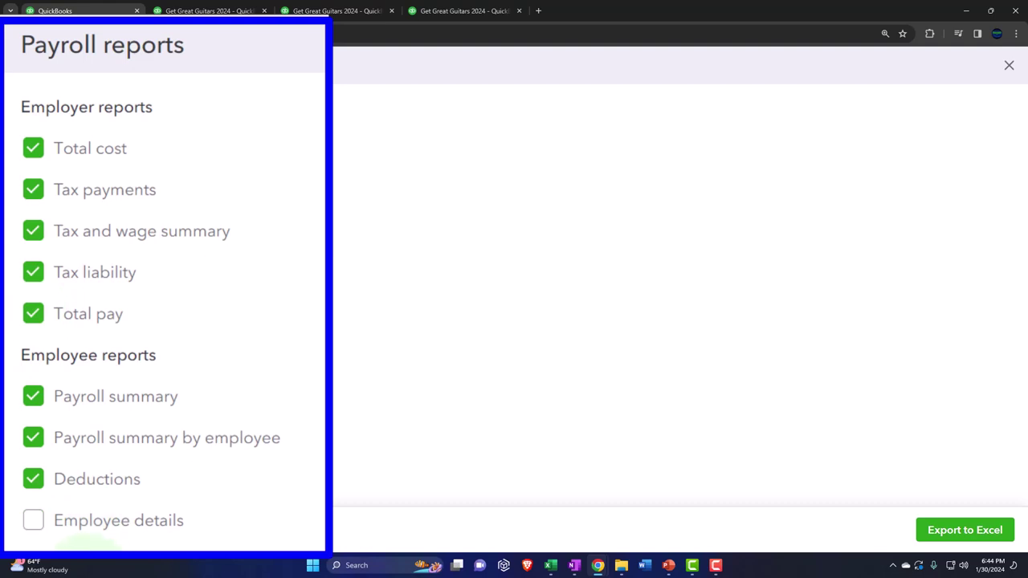
click(33, 522)
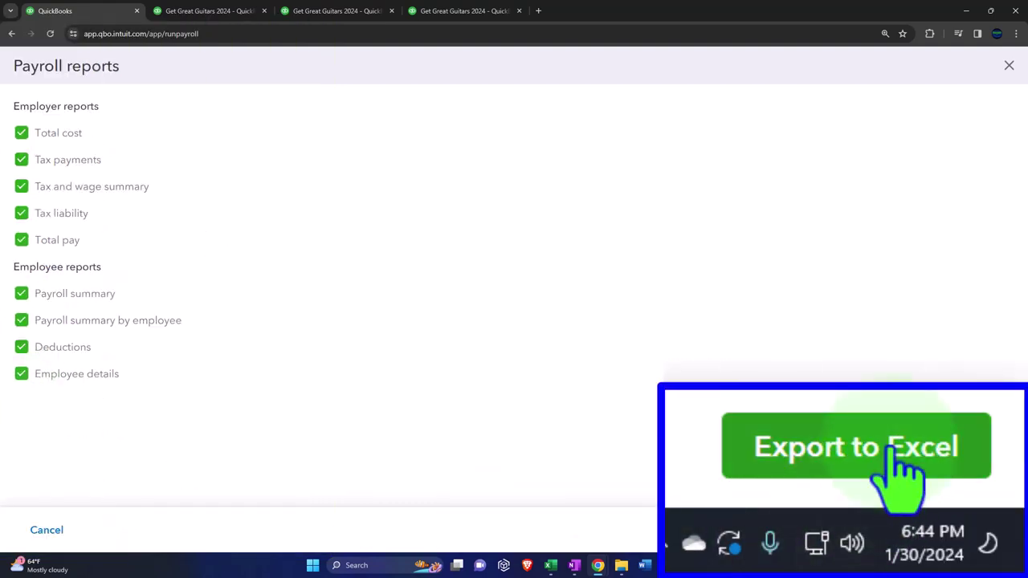
click(964, 530)
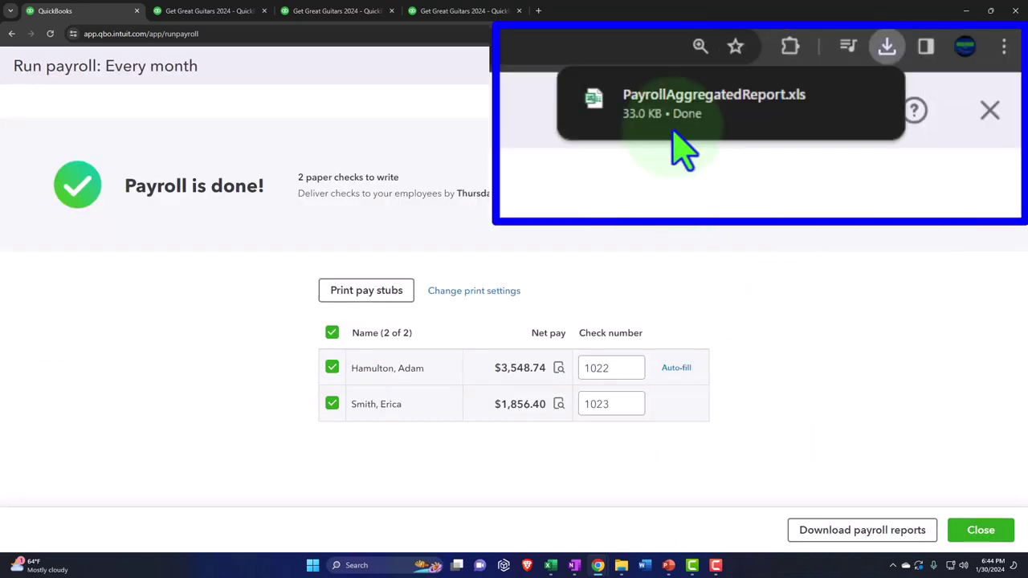
- Open the downloaded PayrollAggregatedReport.xls in Excel and enable editing on the workbook
click(679, 113)
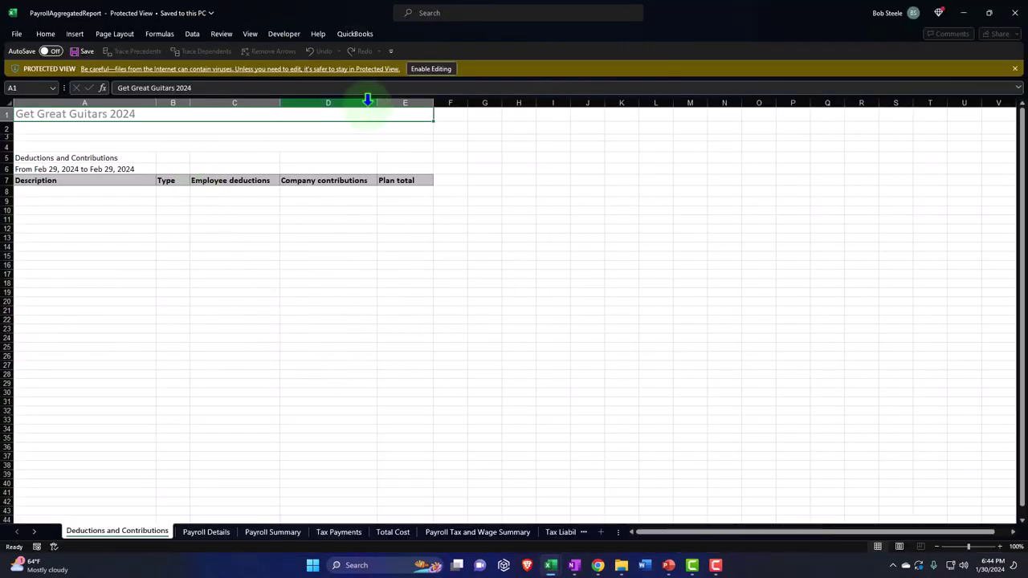
click(430, 68)
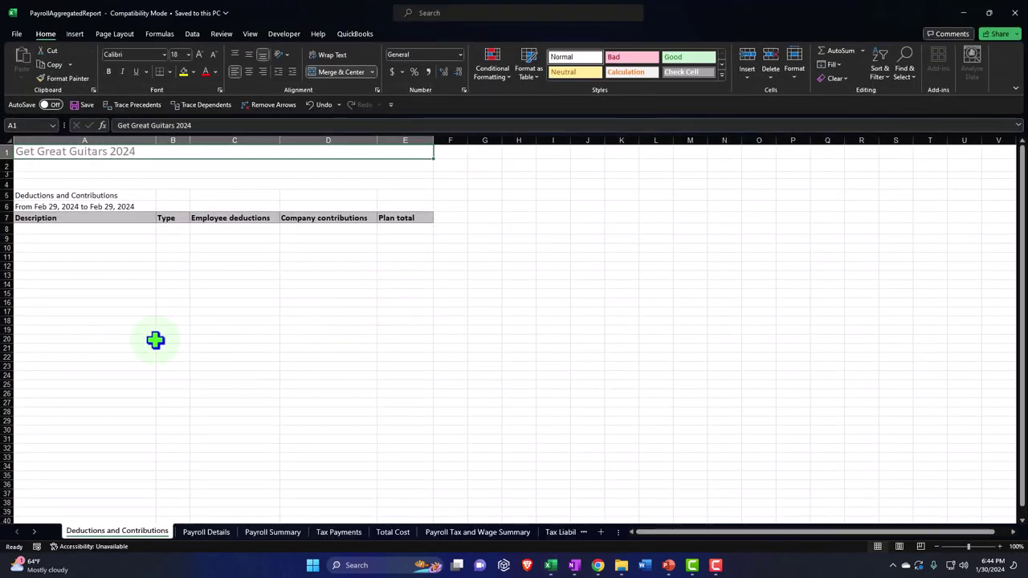
click(138, 330)
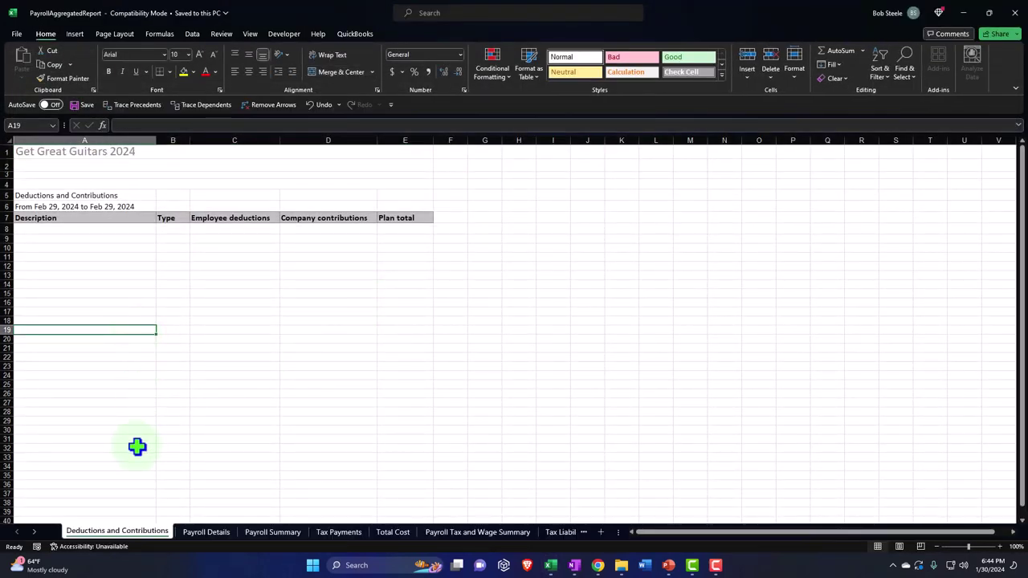
- Open the Payroll Details sheet and examine the column headings for the two employees at a larger zoom
click(196, 531)
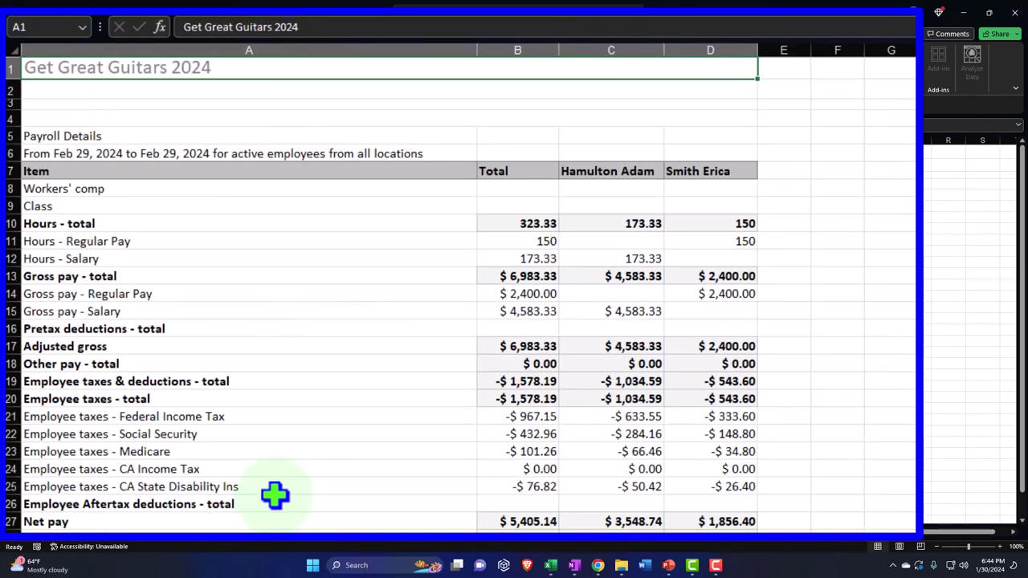
scroll(276, 491, up, 1)
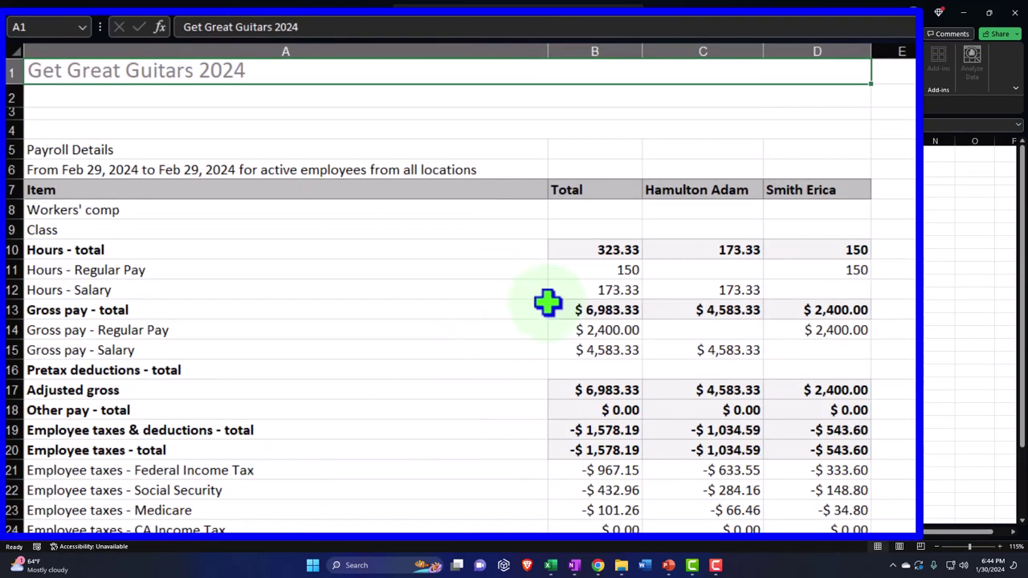
click(714, 186)
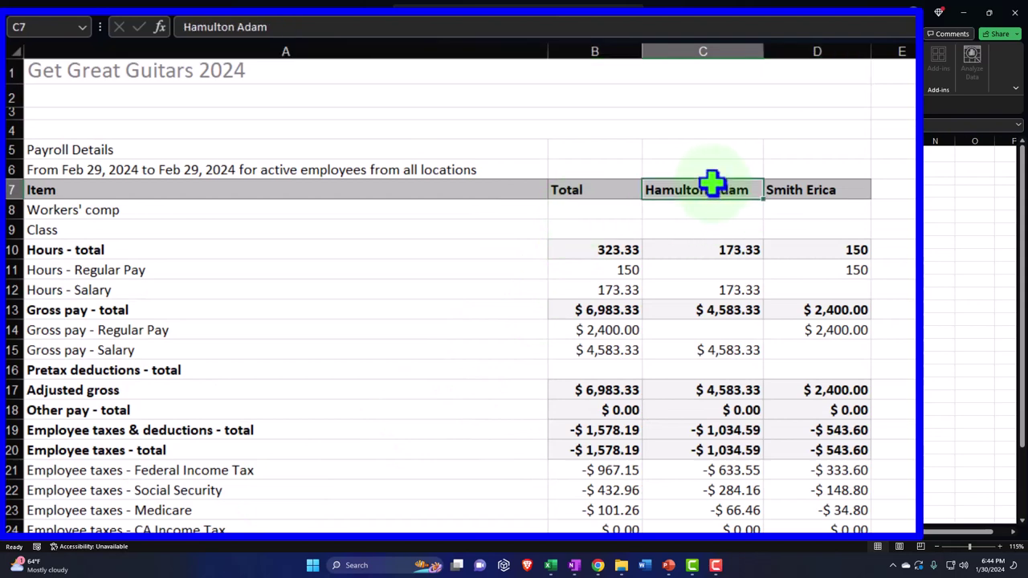
click(863, 190)
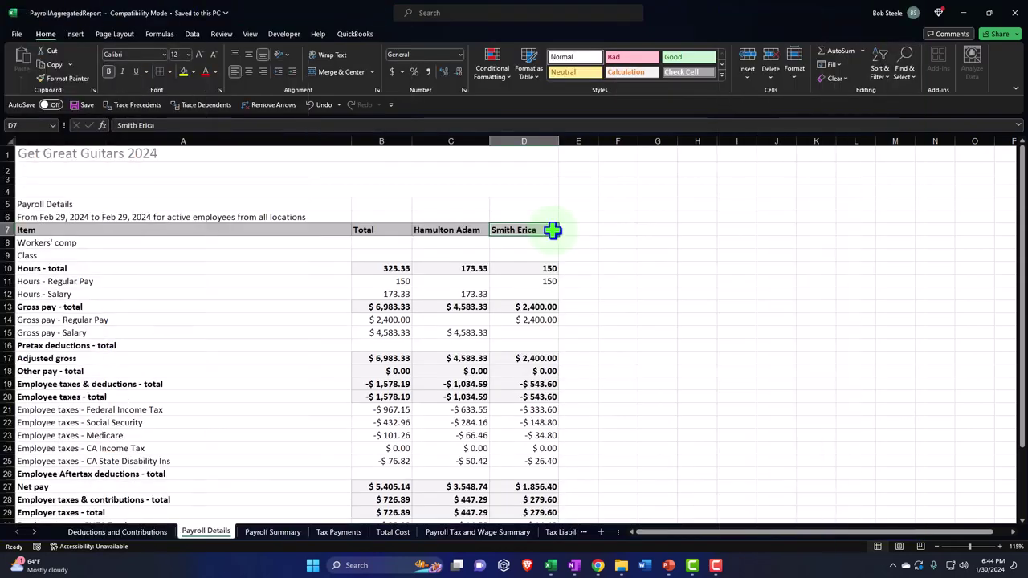
scroll(863, 190, up, 1)
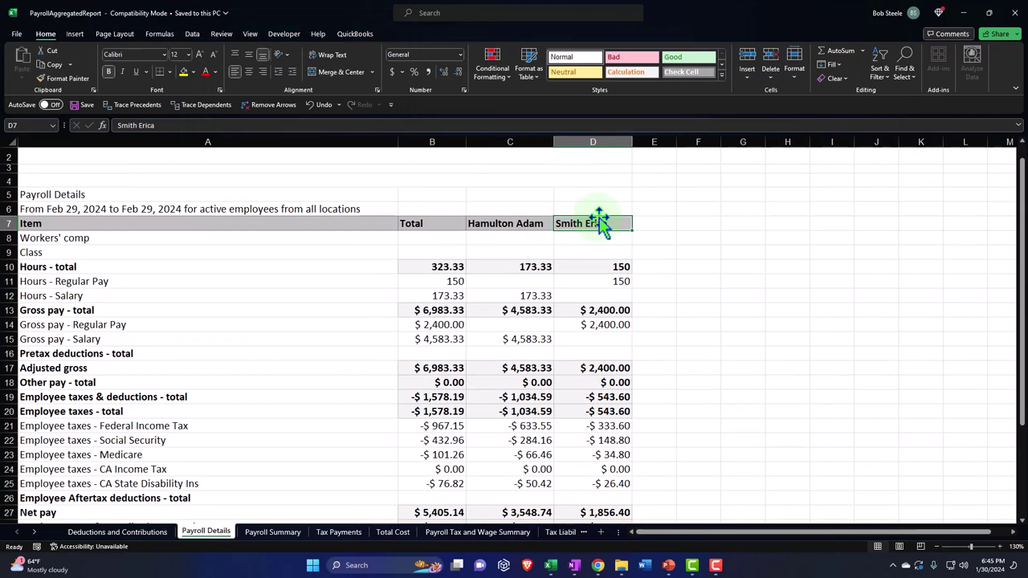
scroll(598, 218, up, 1)
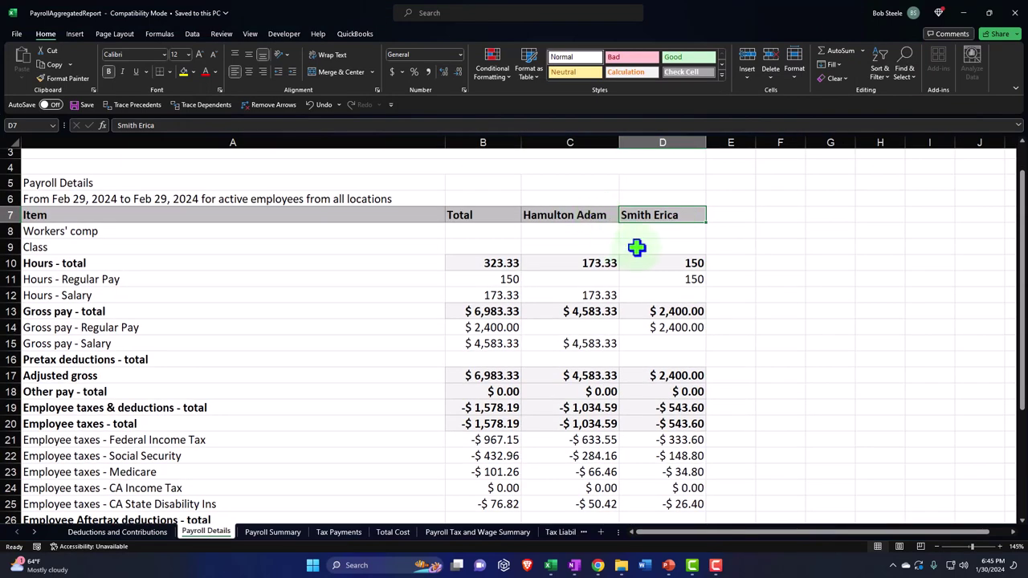
- Review the total hours, gross pay and adjusted gross figures in the Total column of Payroll Details
click(495, 263)
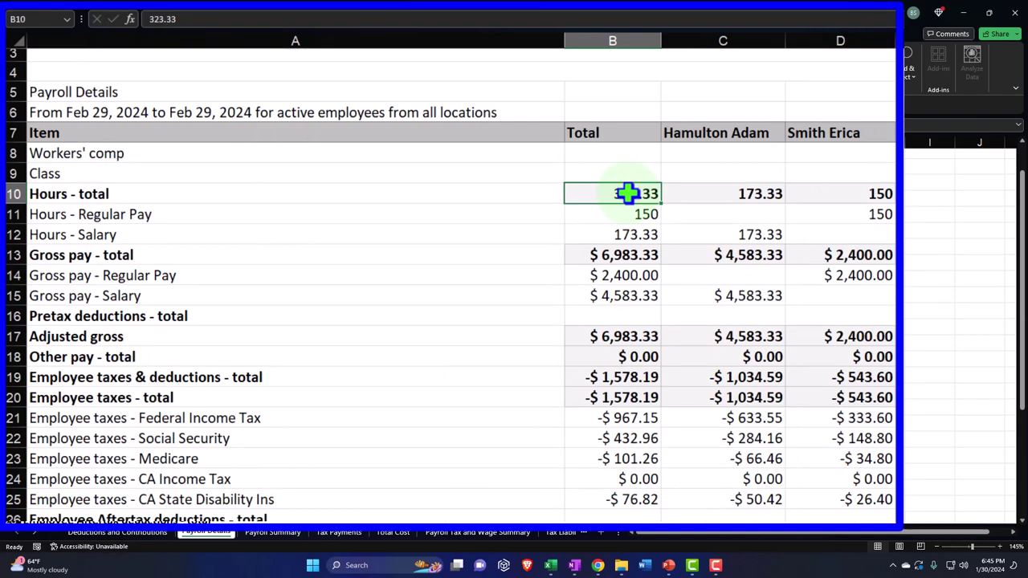
click(634, 233)
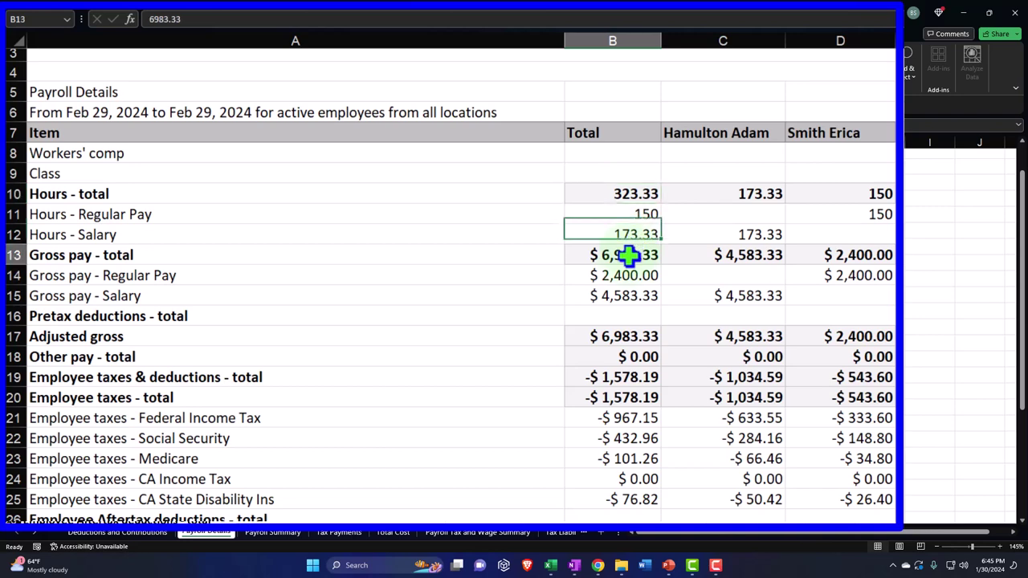
click(626, 257)
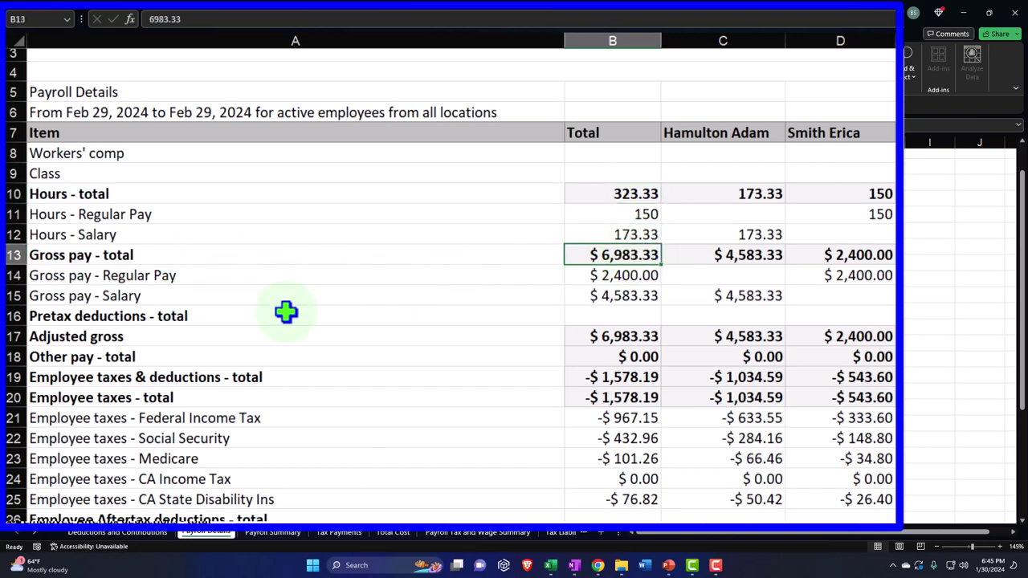
click(570, 330)
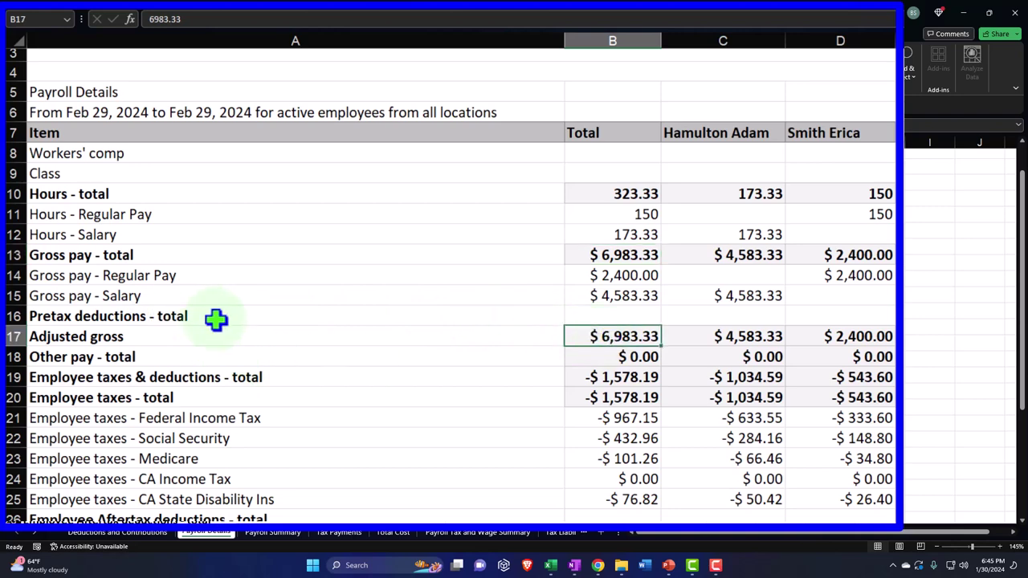
- Examine each employee tax line, from Federal Income Tax to CA State Disability Ins, and compare their sum with the employee taxes total
scroll(479, 347, down, 1)
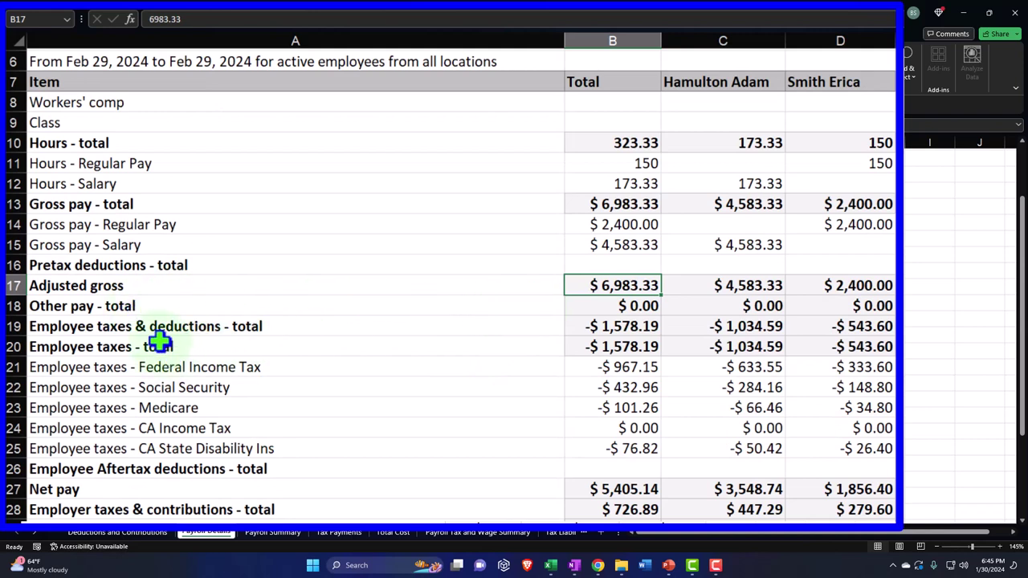
scroll(152, 341, down, 1)
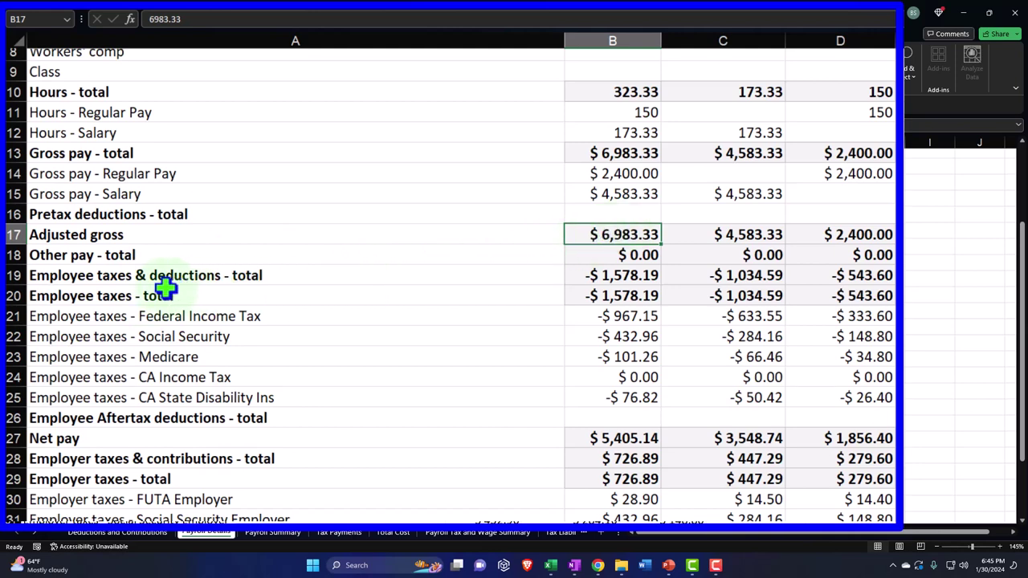
click(598, 277)
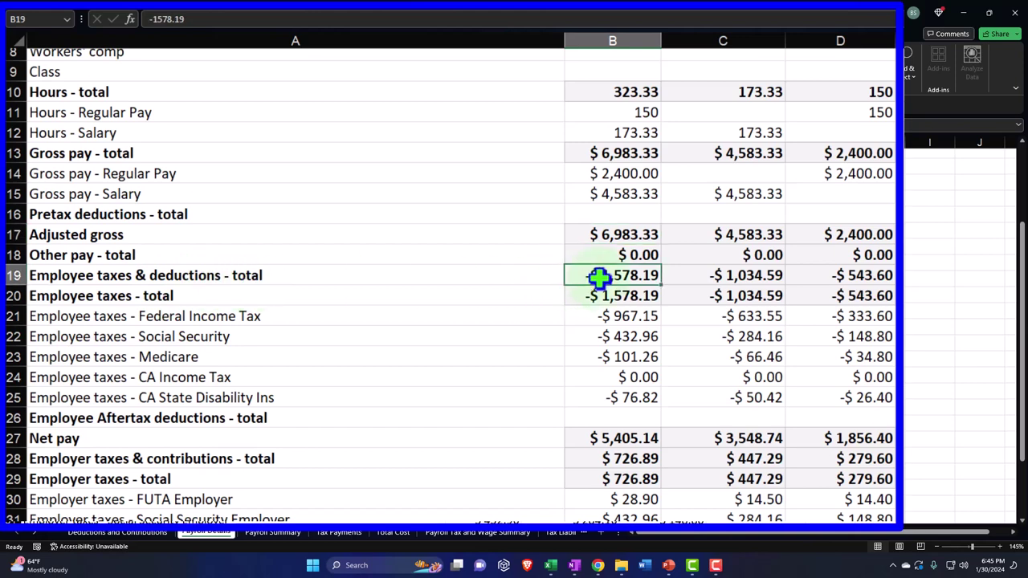
click(188, 316)
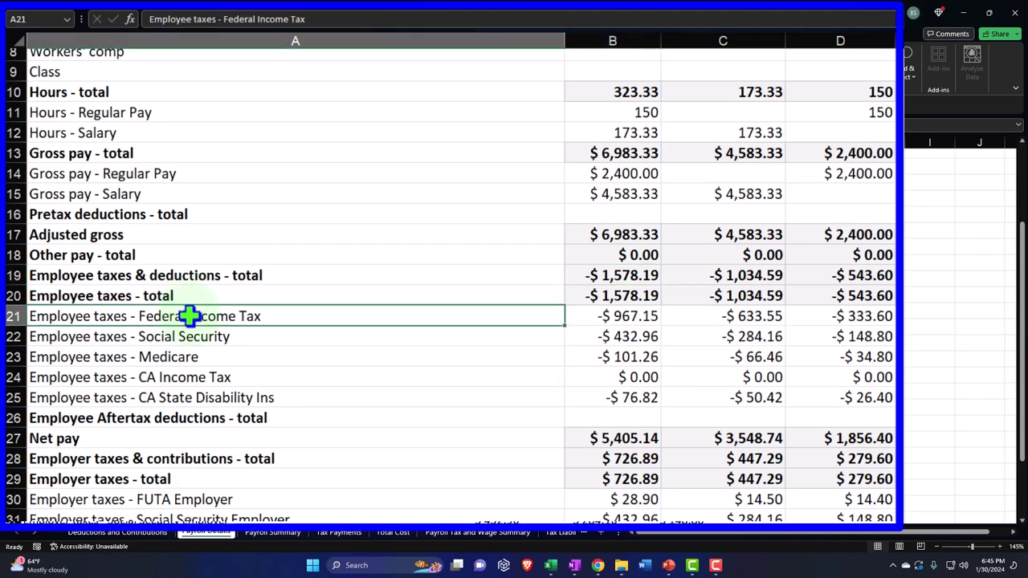
click(209, 338)
click(213, 360)
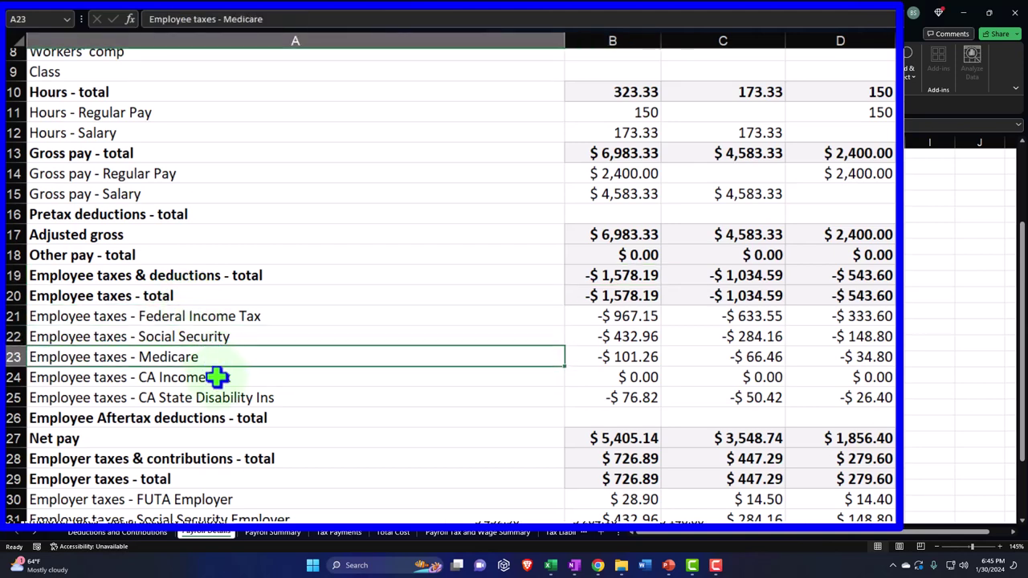
click(218, 378)
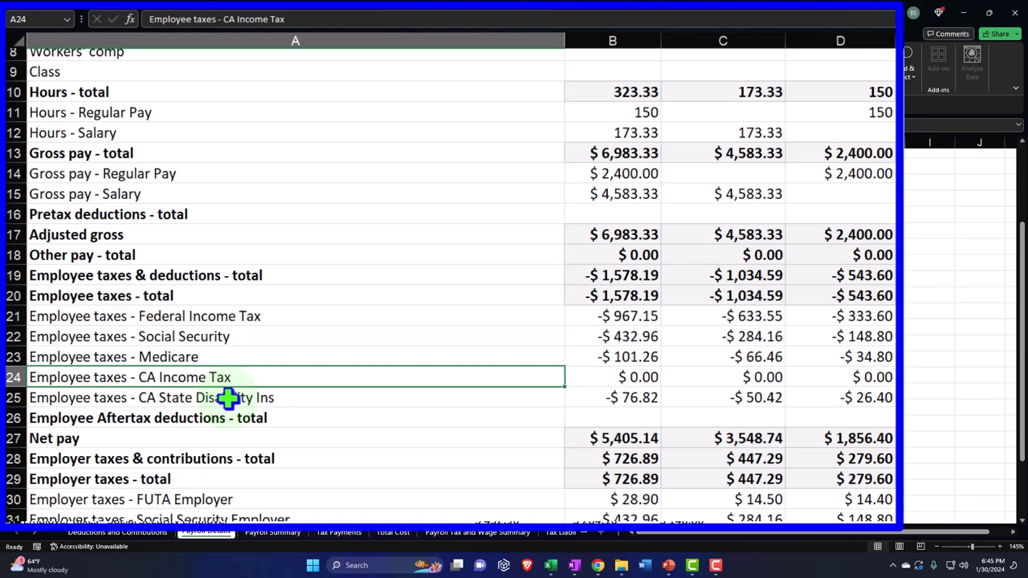
click(227, 397)
drag(649, 319, 638, 397)
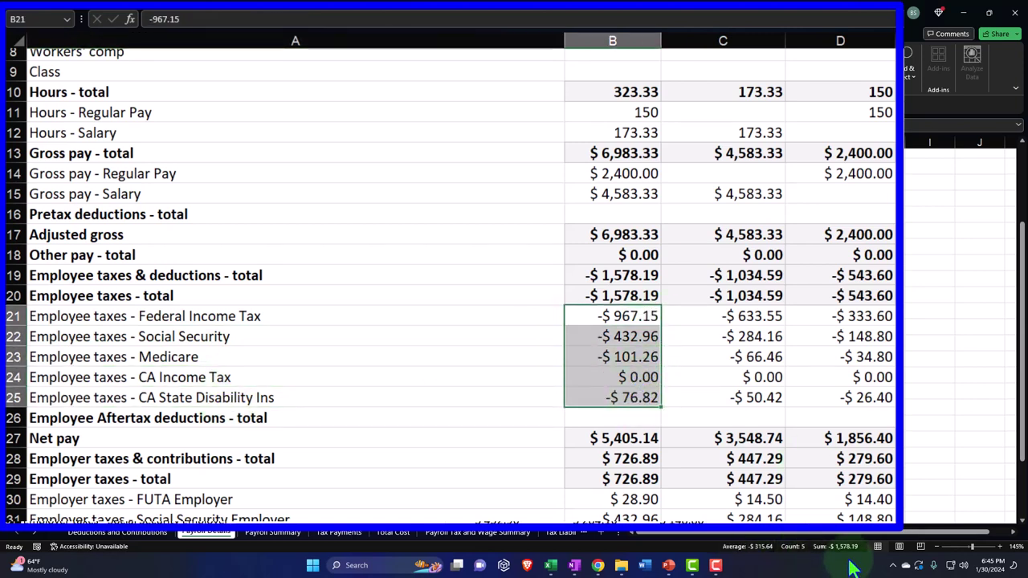
click(633, 297)
- Check the total net pay against the adjusted gross and employee tax figures above it
scroll(527, 335, down, 1)
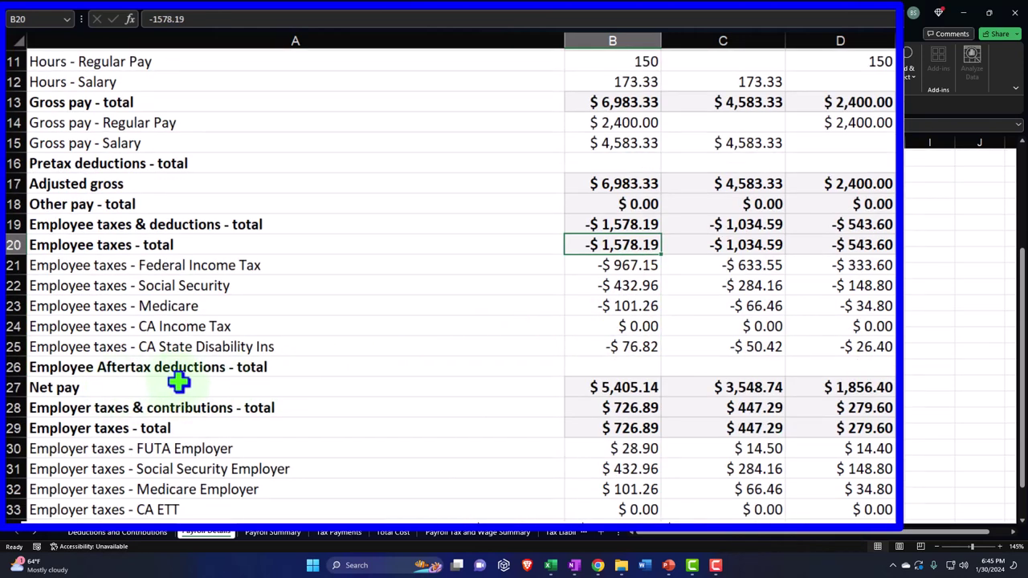
scroll(217, 390, down, 1)
click(626, 333)
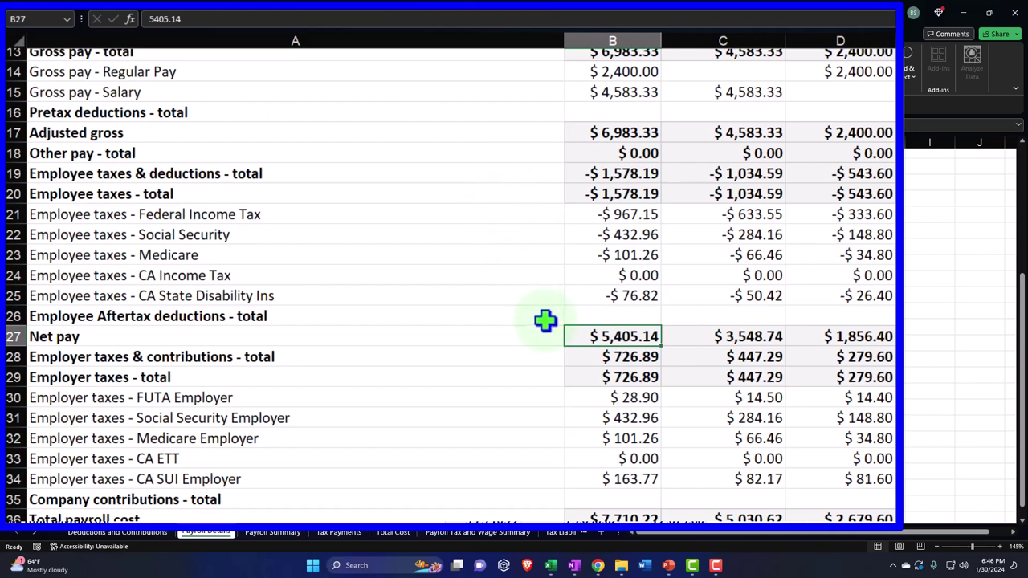
scroll(544, 321, up, 1)
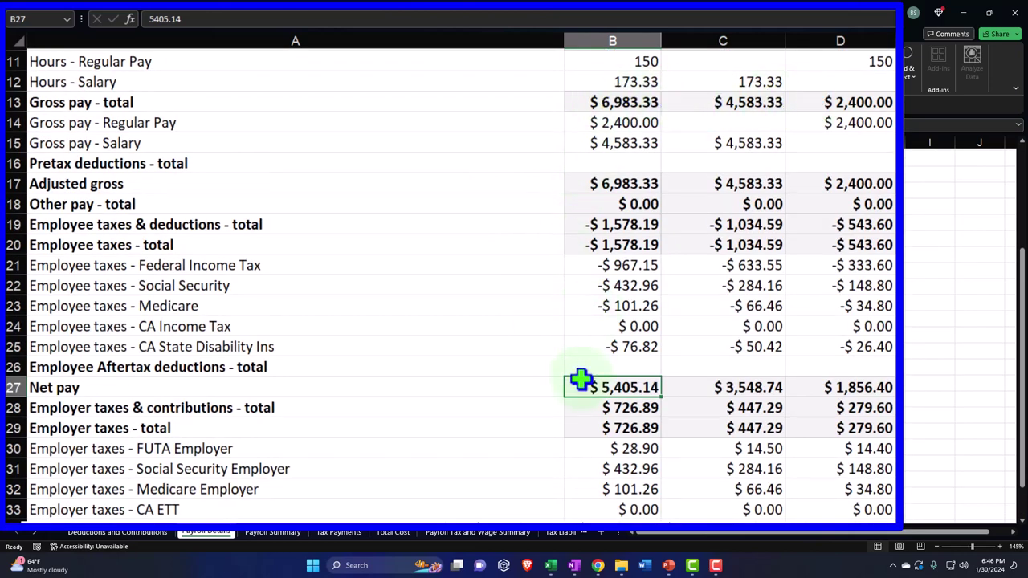
- Examine the employer tax lines from FUTA to CA SUI and sum their amounts in the Total column
scroll(580, 381, down, 1)
scroll(202, 357, down, 1)
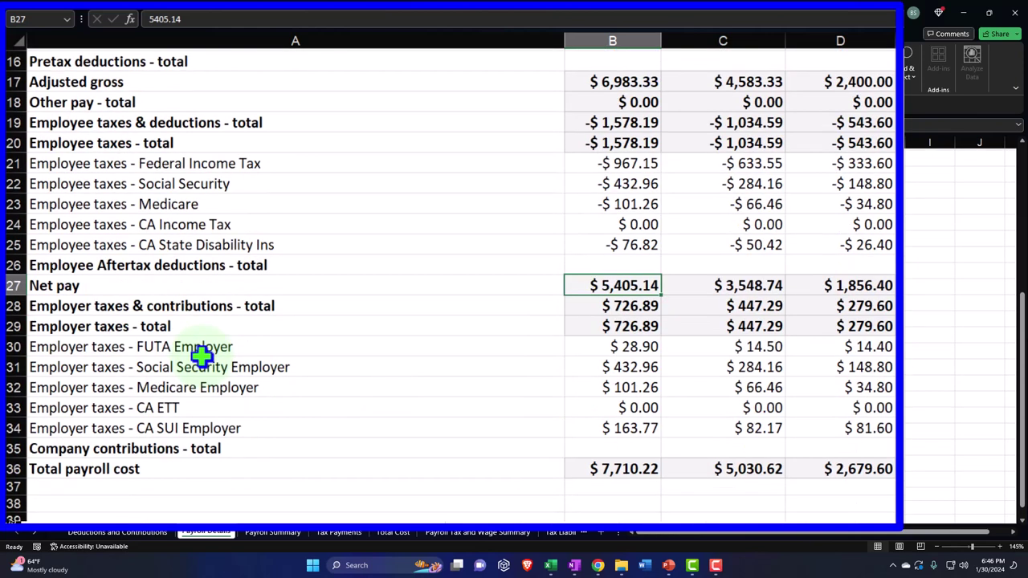
click(601, 352)
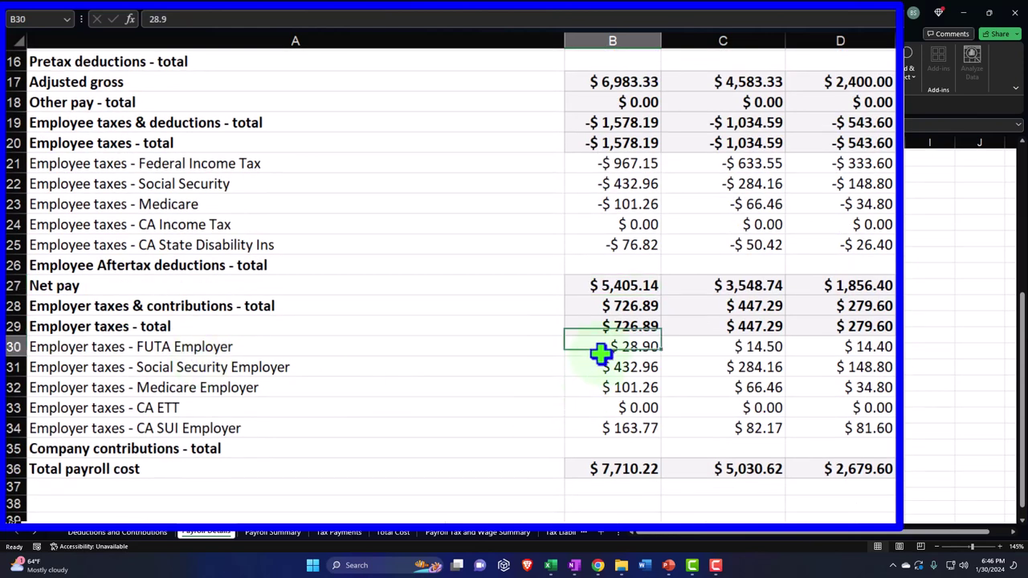
drag(601, 352, 601, 408)
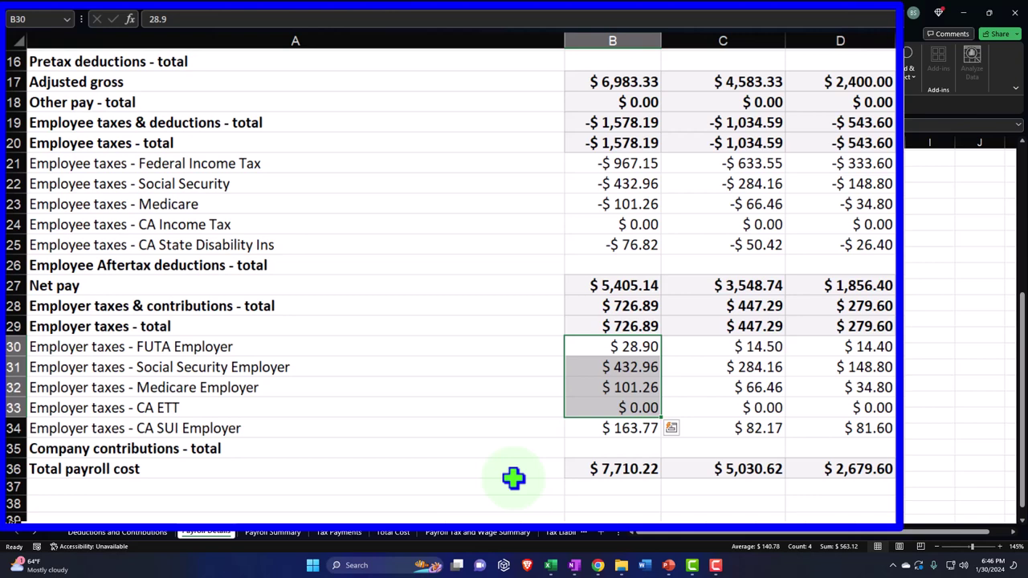
click(165, 347)
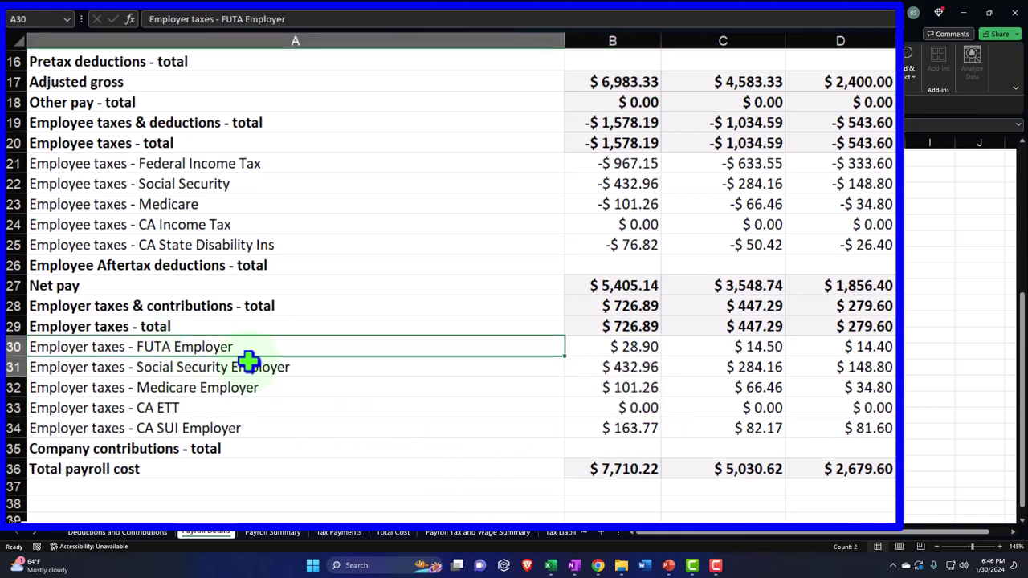
drag(248, 362, 606, 423)
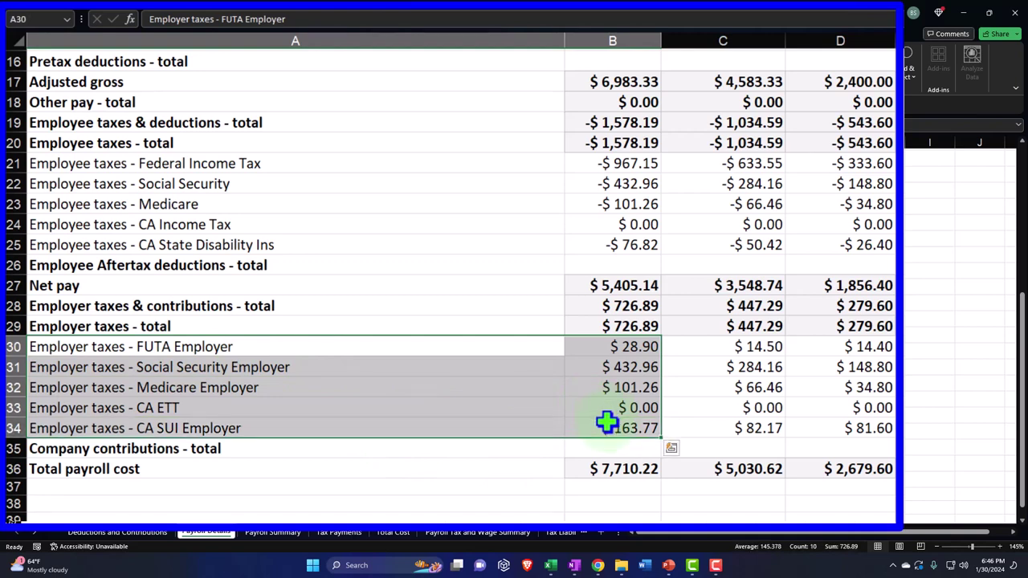
- Open the Payroll Summary sheet and look over the pay rows and their total
click(273, 532)
click(310, 378)
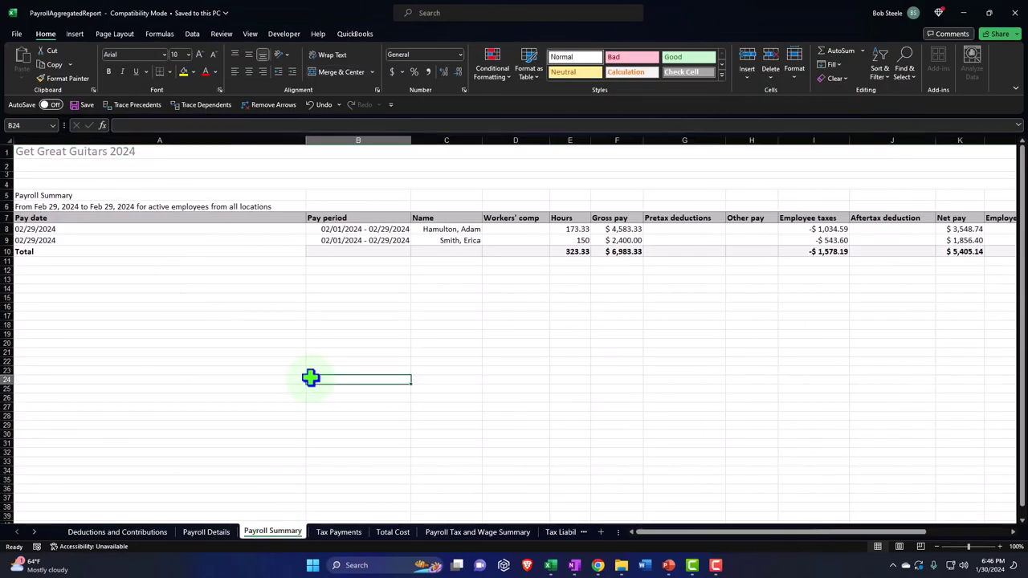
click(300, 254)
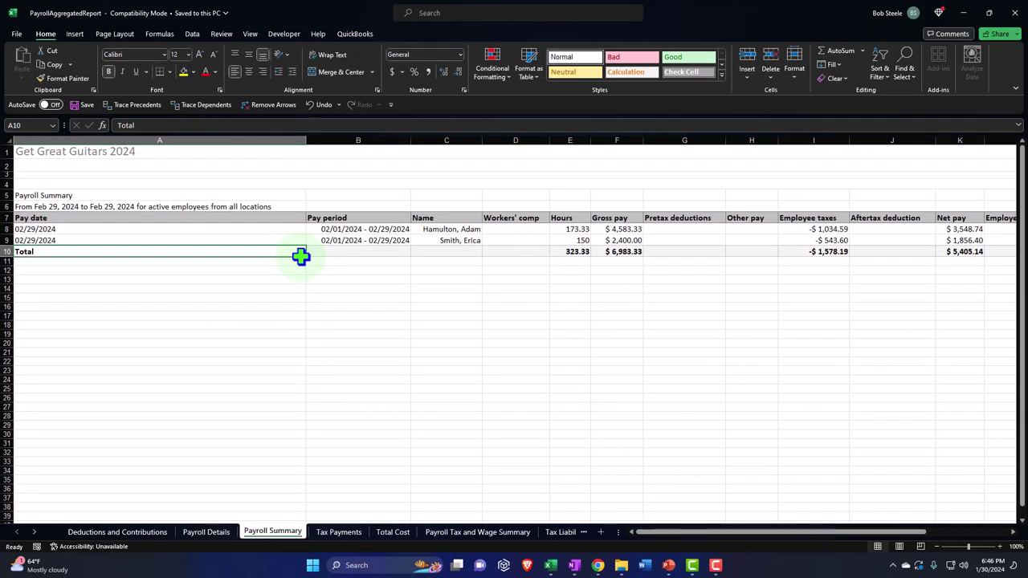
- Examine the employee names and hours in the two pay rows of the Payroll Summary at a larger zoom
key(Right)
key(Right)
key(Up)
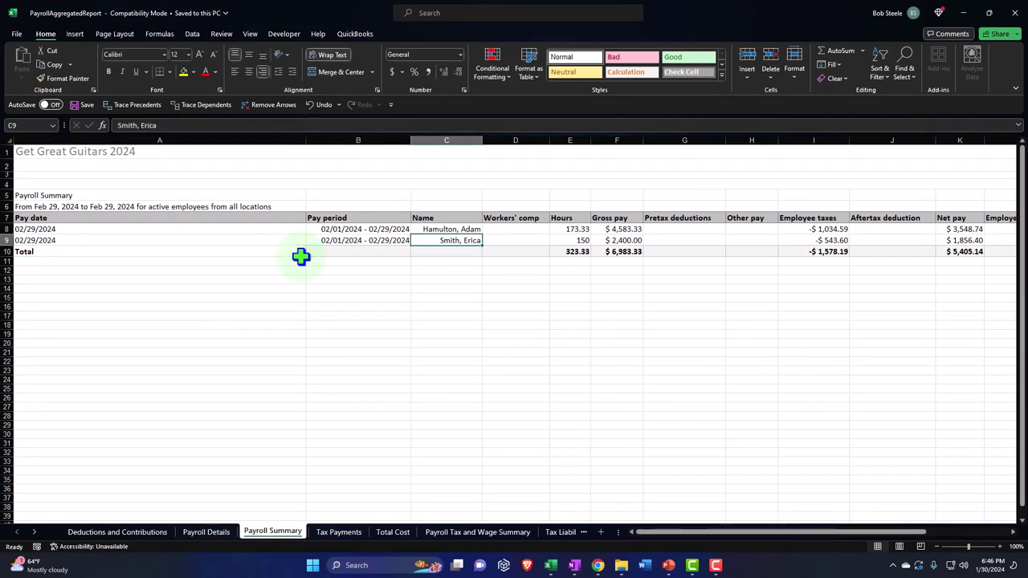
key(Up)
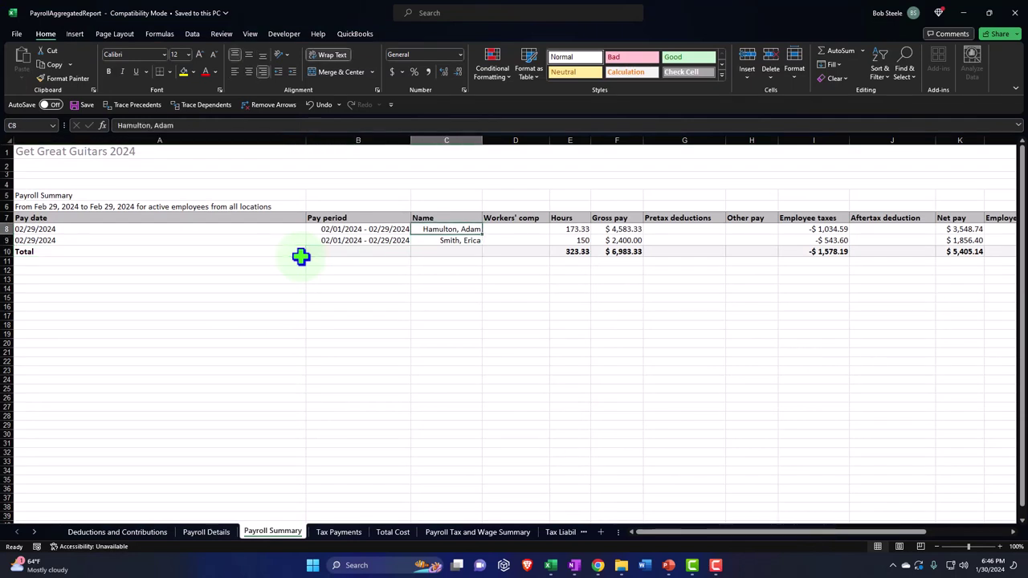
key(Right)
key(Right)
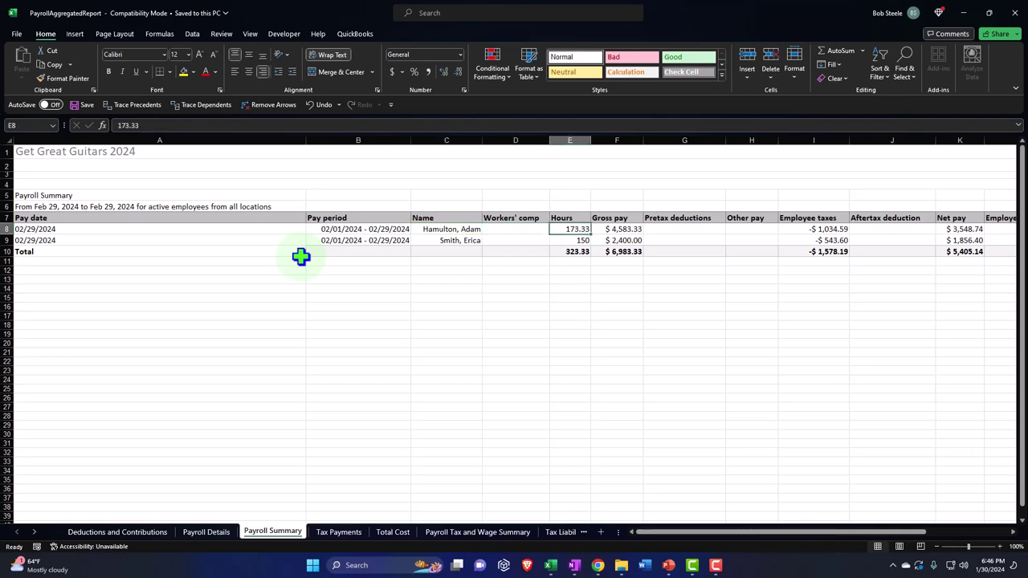
ctrl+scroll(325, 362, up, 2)
click(335, 273)
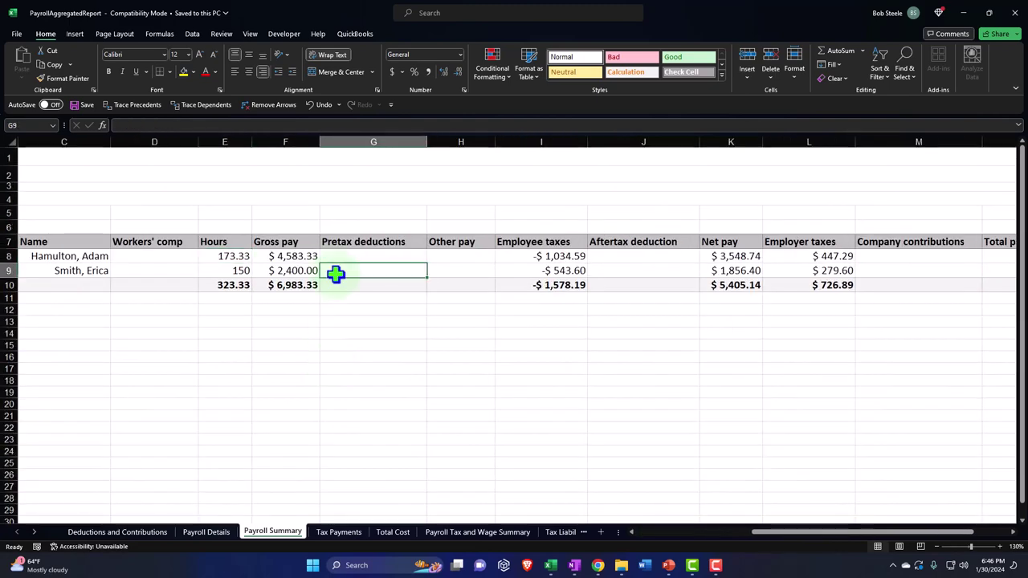
scroll(218, 330, left, 2)
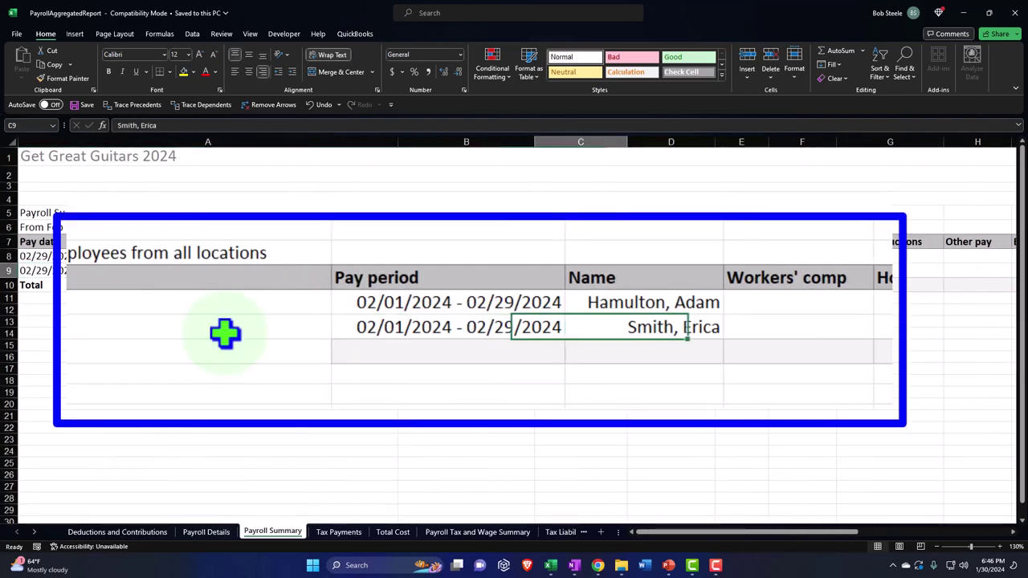
- Trace the first employee's Payroll Summary row from the pay period through name and workers' comp to hours
key(Left)
key(Up)
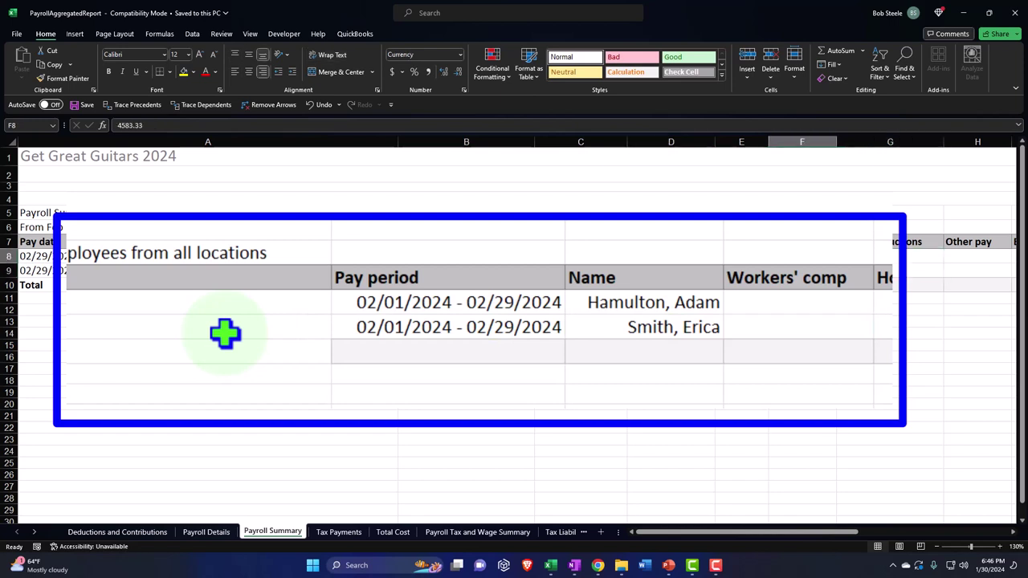
key(Left)
key(Left)
key(Left)
key(Left)
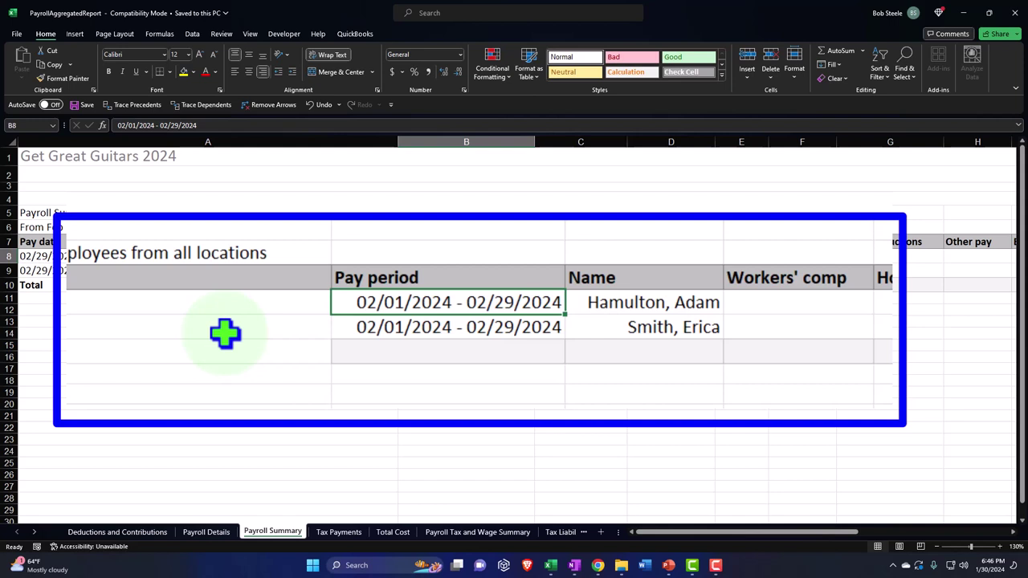
key(Right)
key(Right)
key(Right)
key(Right)
key(Right)
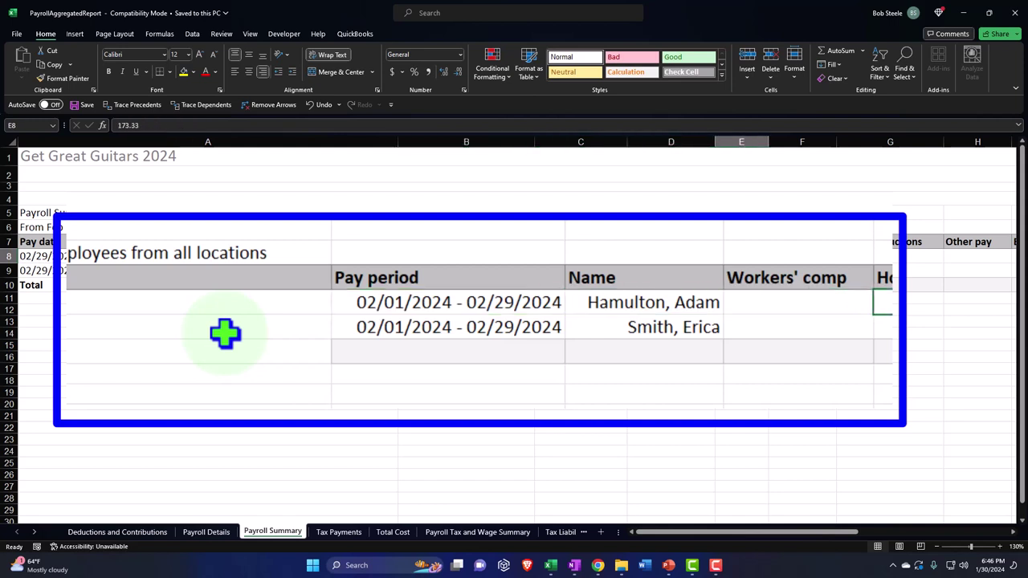
- Follow the same row from gross pay through employee taxes, net pay and employer taxes to the pay method
key(Right)
key(Right)
key(Right)
key(Right)
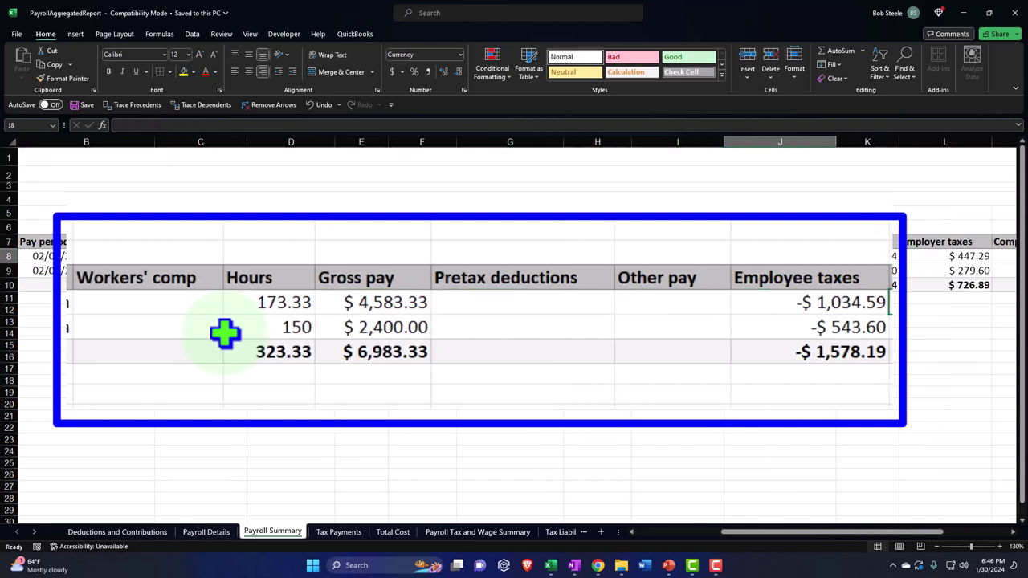
key(Right)
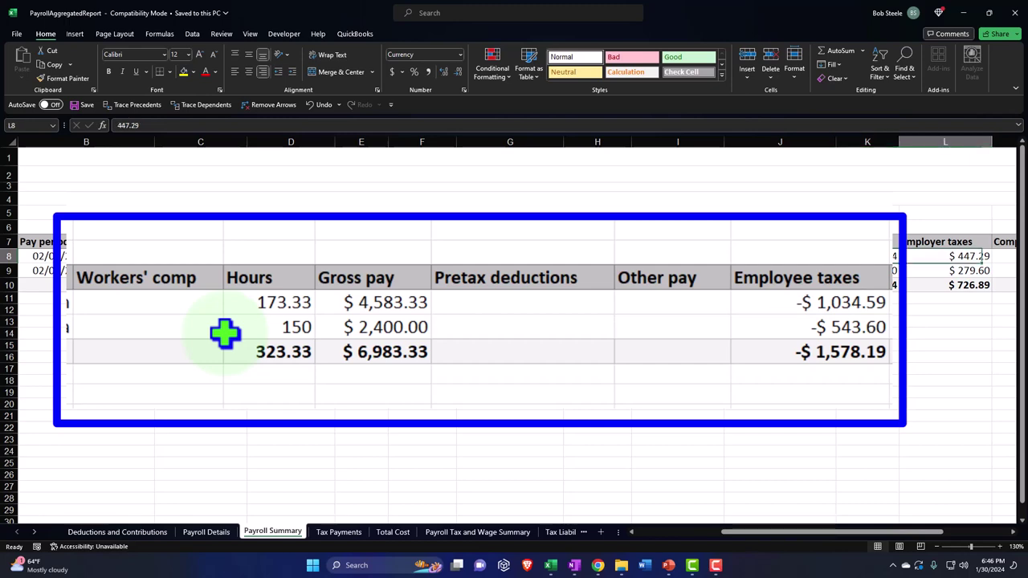
key(Right)
key(Right)
key(Right)
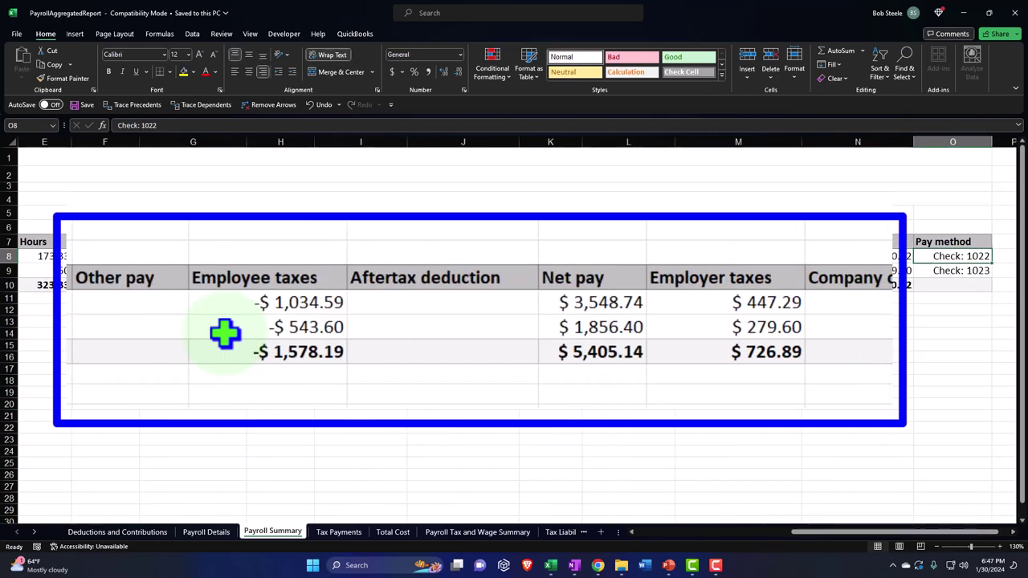
key(Home)
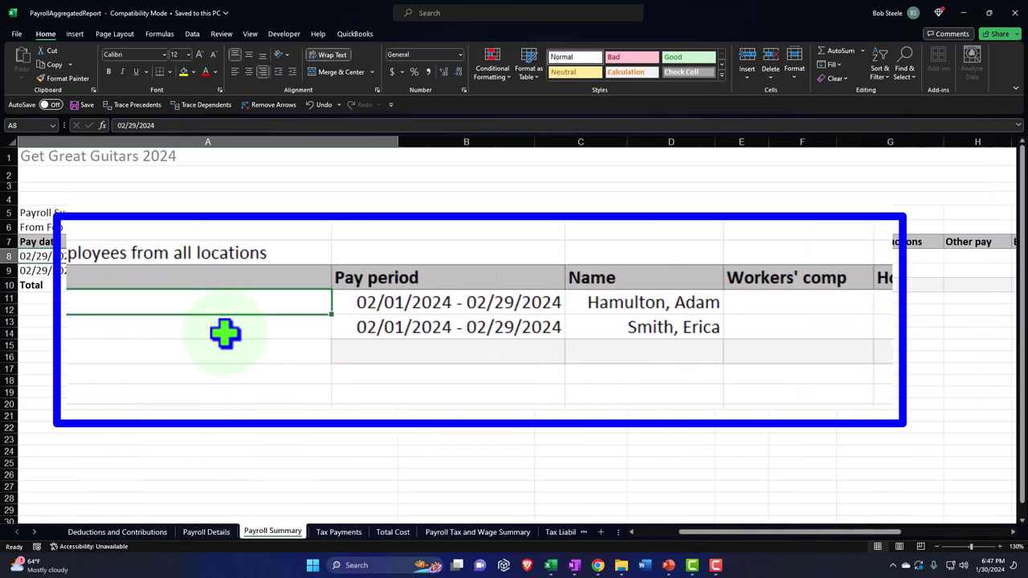
- Check the Tax Payments sheet, and review the total pay and company contributions lines on the Total Cost sheet
click(338, 531)
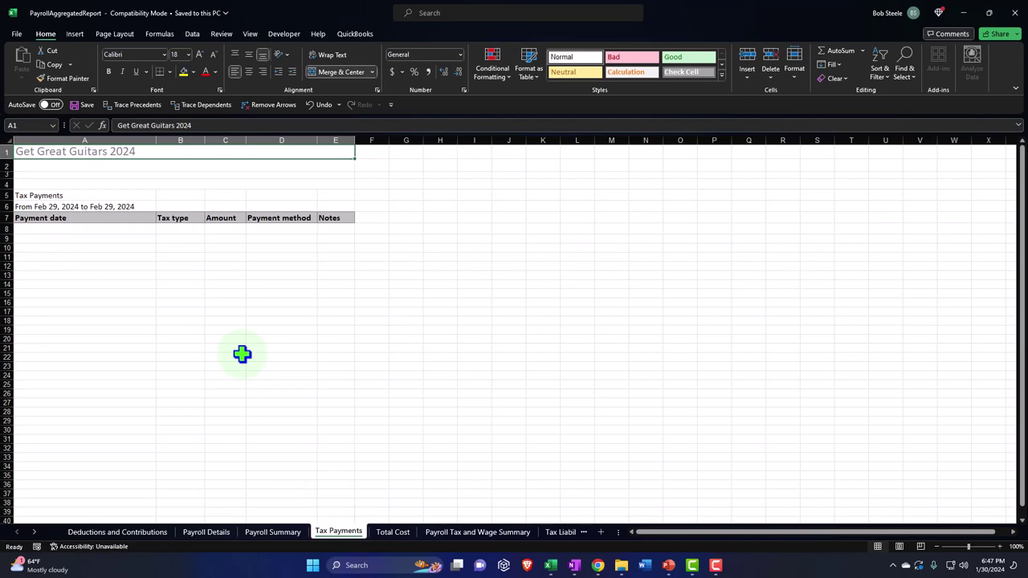
ctrl+scroll(242, 354, up, 3)
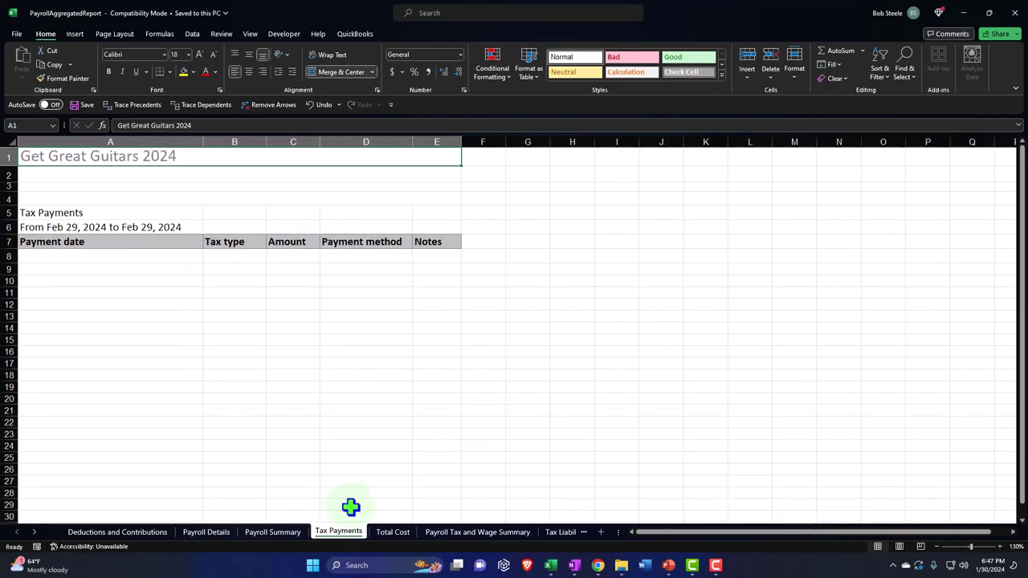
click(392, 532)
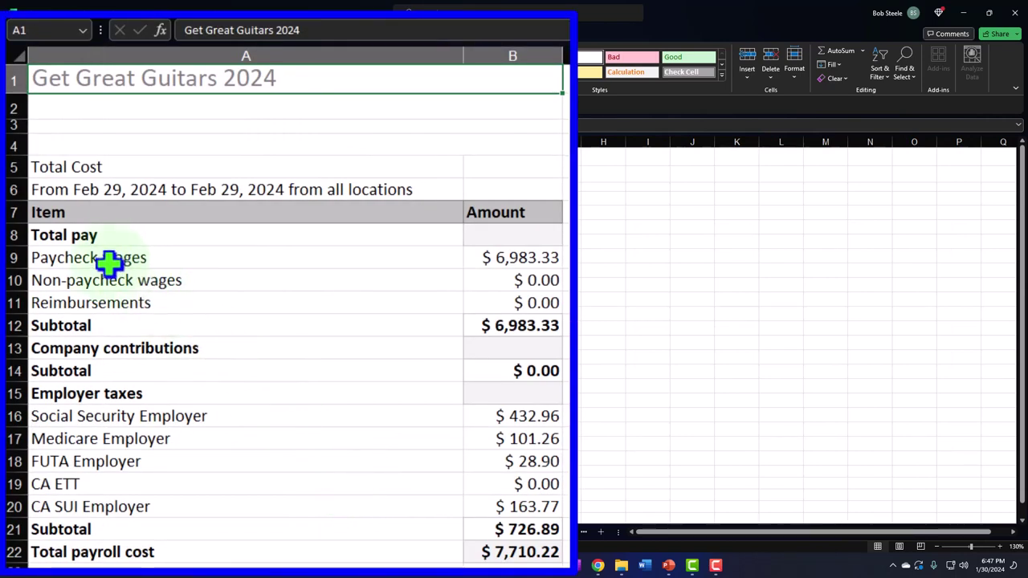
click(509, 258)
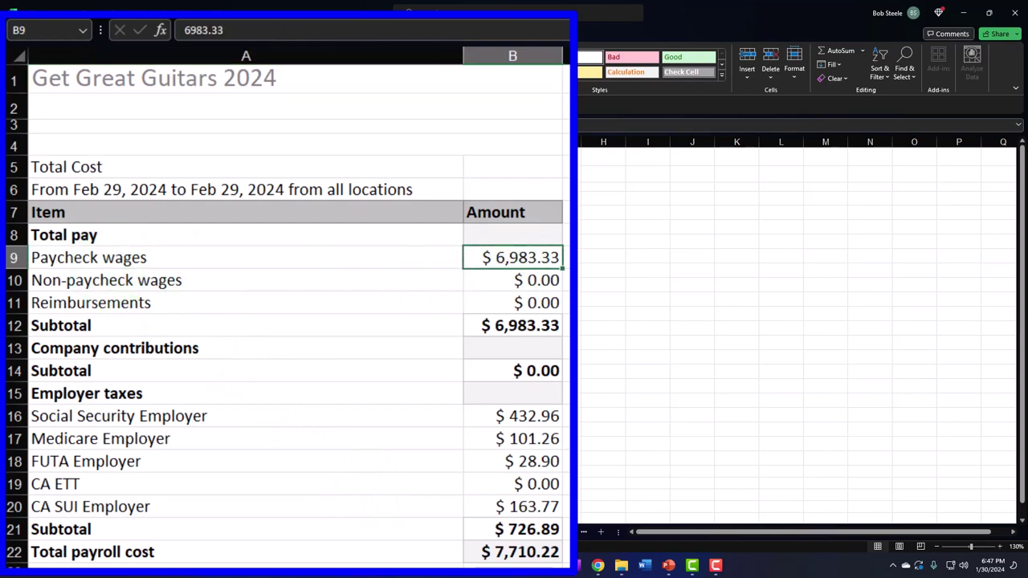
key(Down)
key(Down)
key(Down)
key(Down)
key(Down)
- Examine the employer tax lines on the Total Cost sheet from Social Security Employer to their subtotal
key(Down)
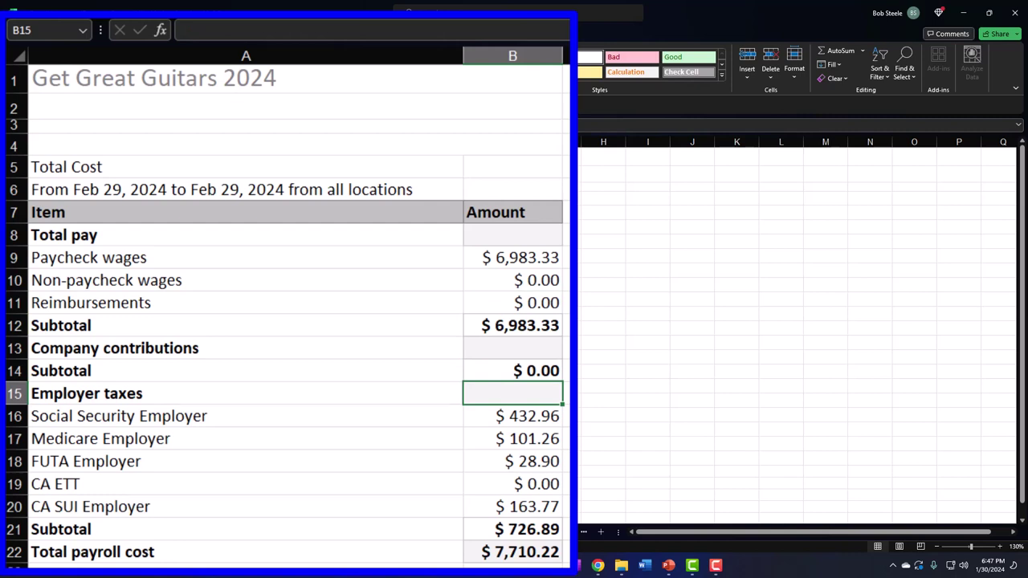
key(Down)
key(Down)
key(Down)
key(Down)
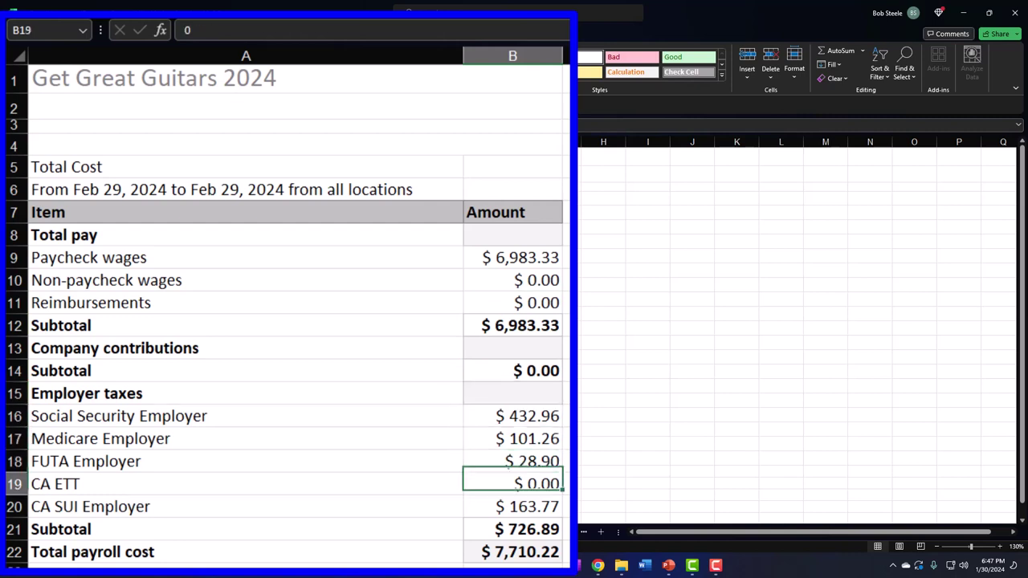
key(Down)
key(Down)
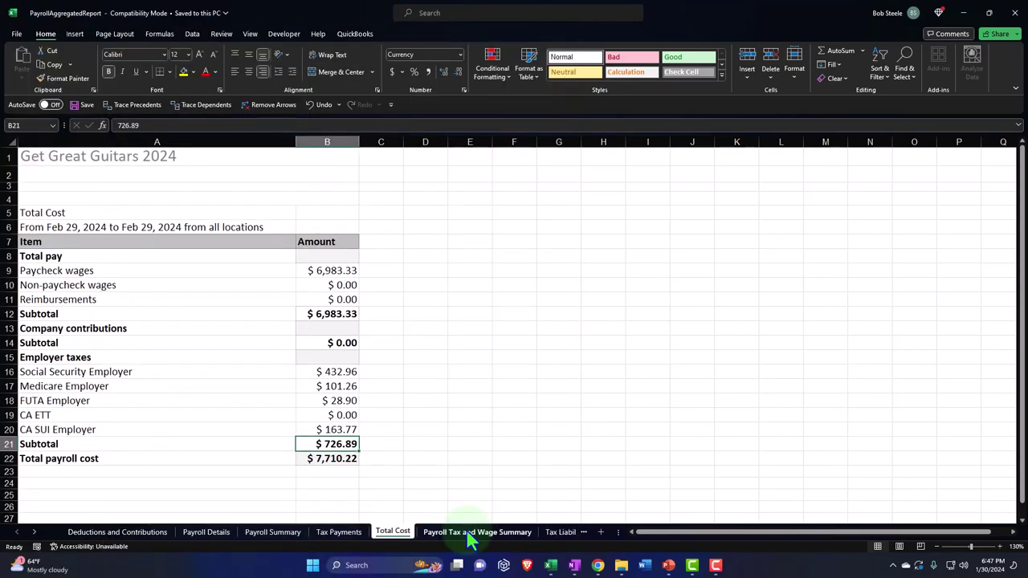
- Open the Payroll Tax and Wage Summary sheet, enlarge it and check the total wages for CA Income Tax
click(466, 530)
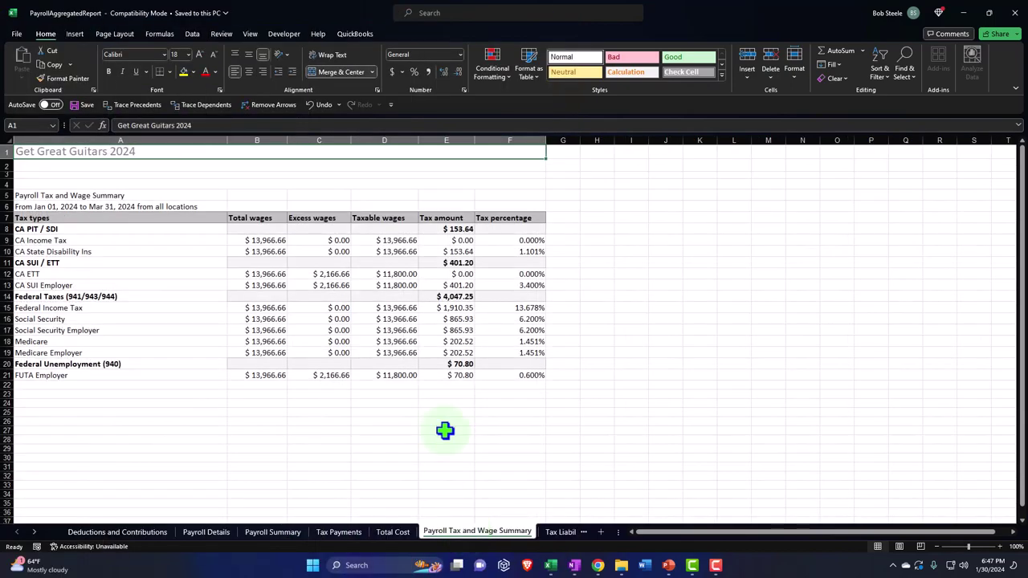
click(316, 402)
ctrl+scroll(310, 405, up, 2)
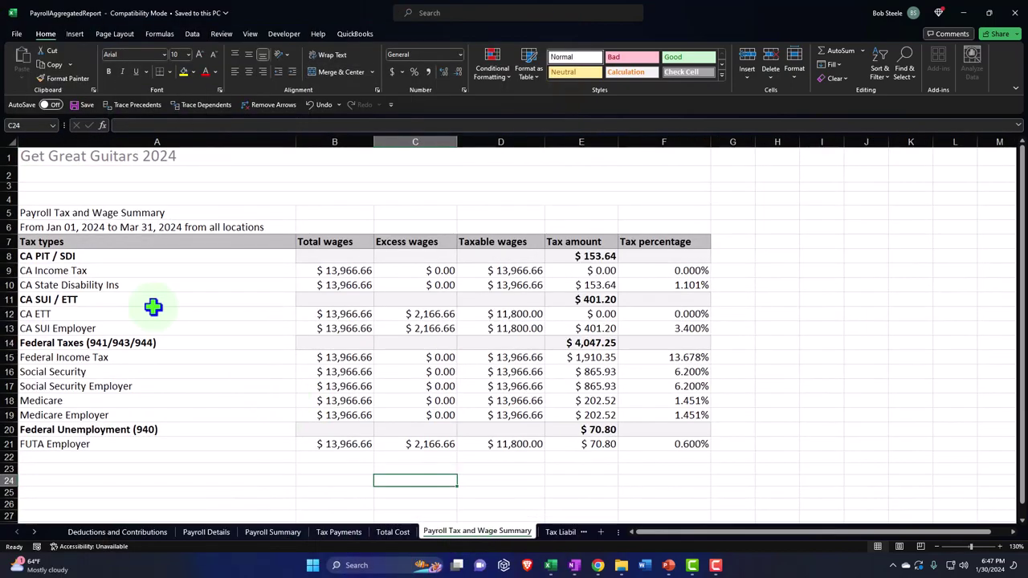
click(322, 245)
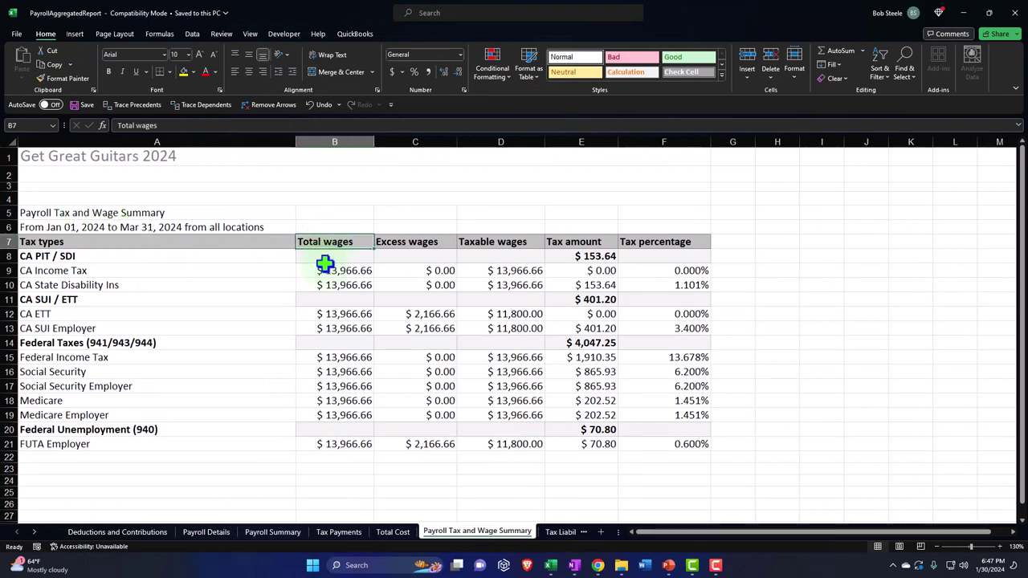
click(318, 273)
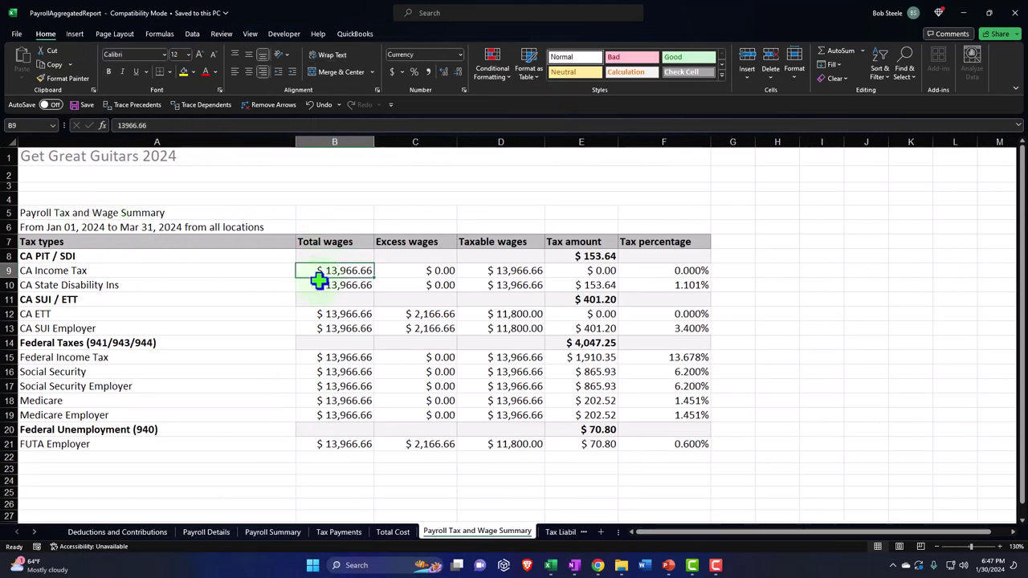
- Compare the excess wages with the total wages for CA Income Tax
key(Right)
key(Up)
key(Up)
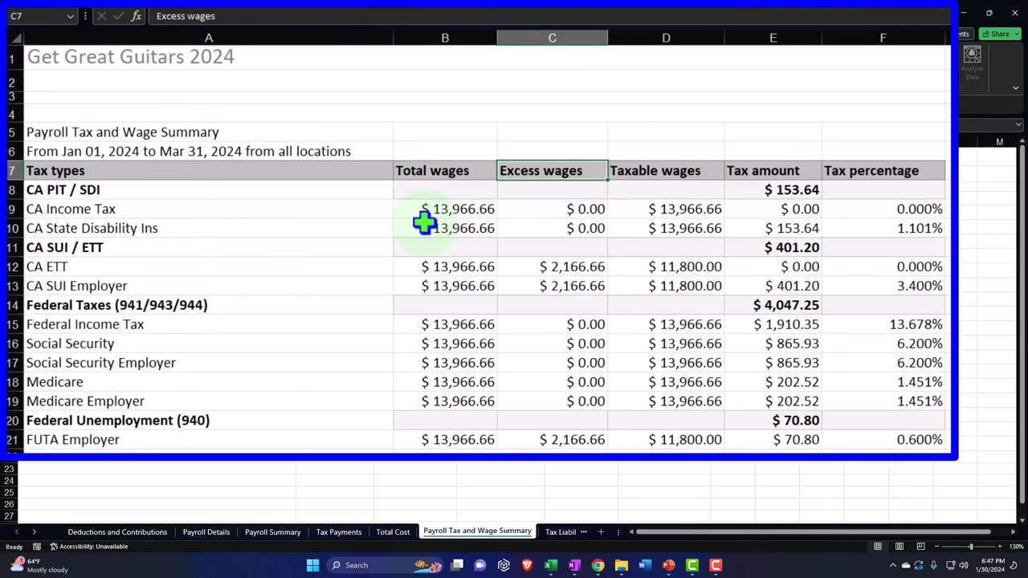
key(Down)
key(Down)
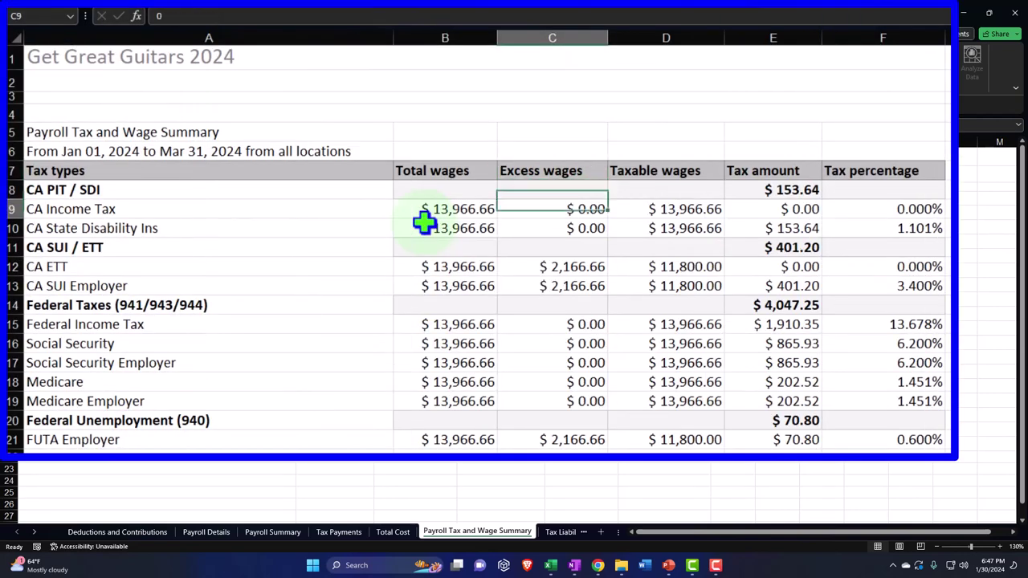
key(Left)
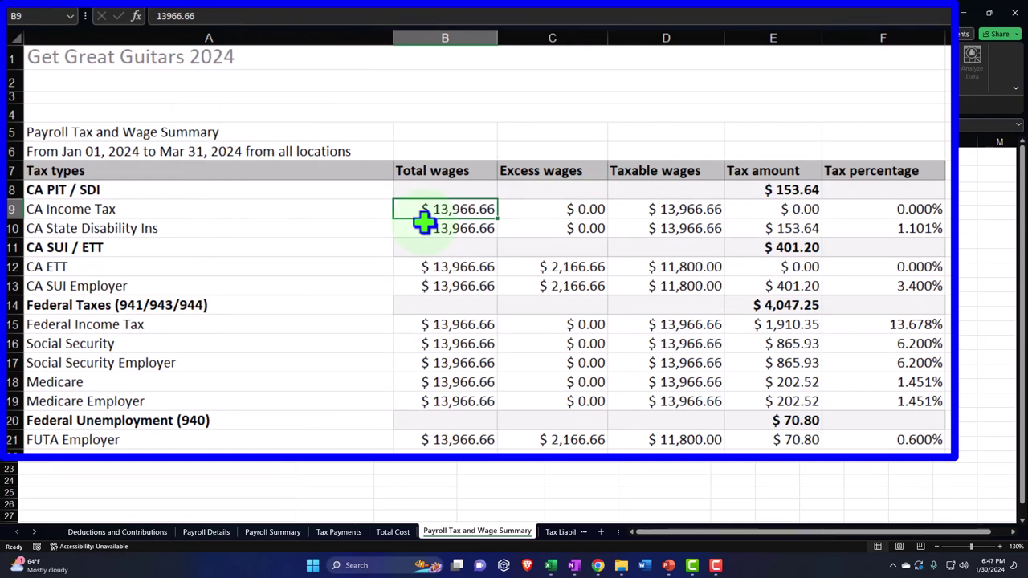
- Go through the tax types from CA PIT / SDI and CA SUI / ETT to Federal Income Tax
key(Left)
key(Up)
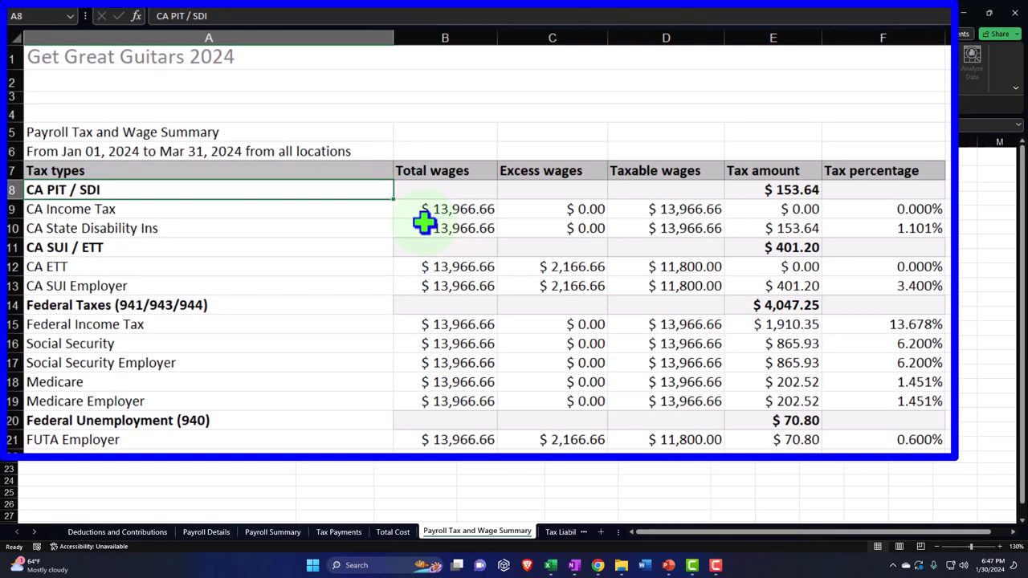
key(Down)
key(Down)
key(Down)
key(Down)
key(Down)
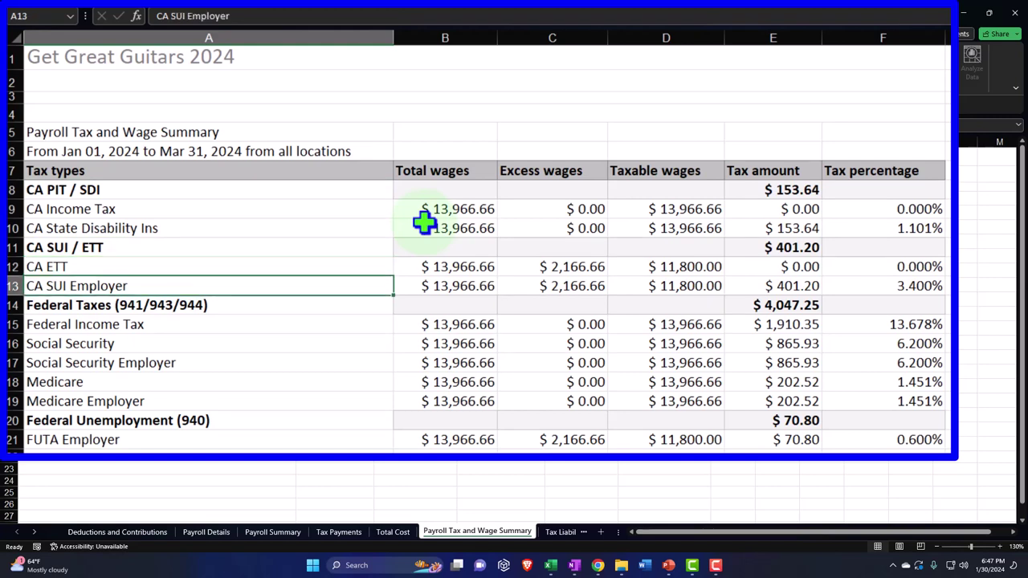
key(Down)
key(Down)
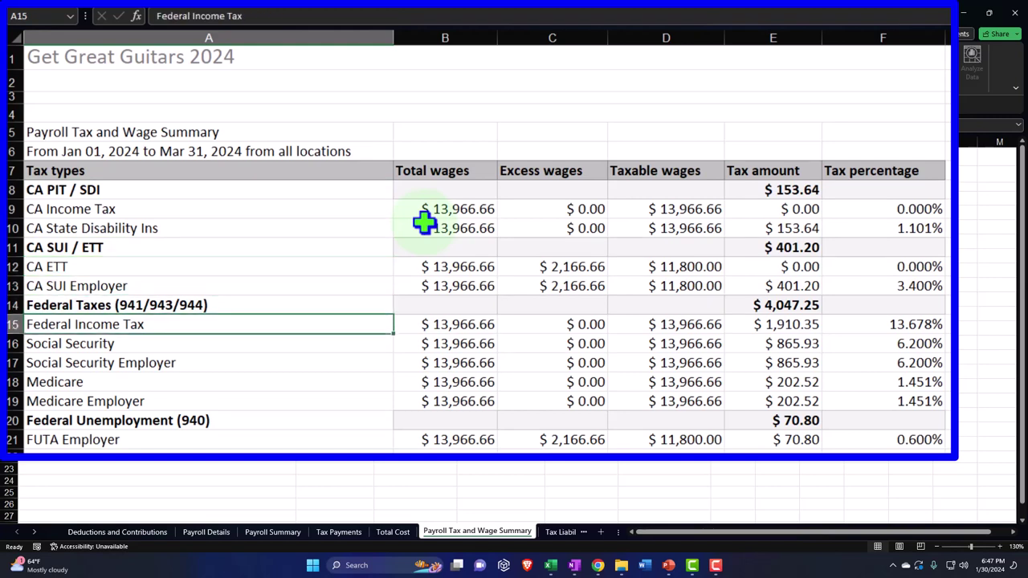
- Read the Federal Income Tax row across to its tax percentage, and select the total wages from CA Income Tax to Medicare Employer
key(Right)
key(Right)
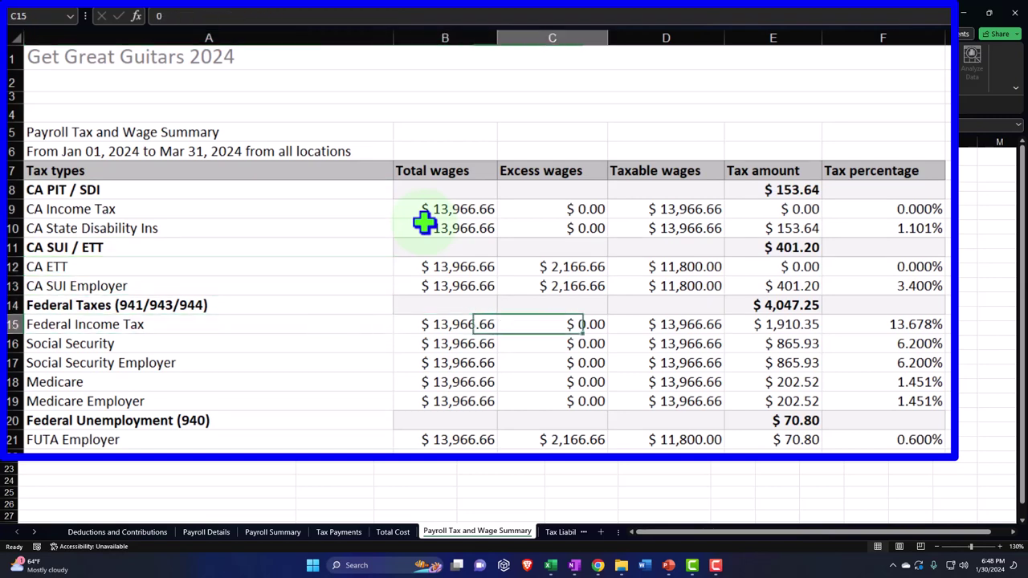
key(Right)
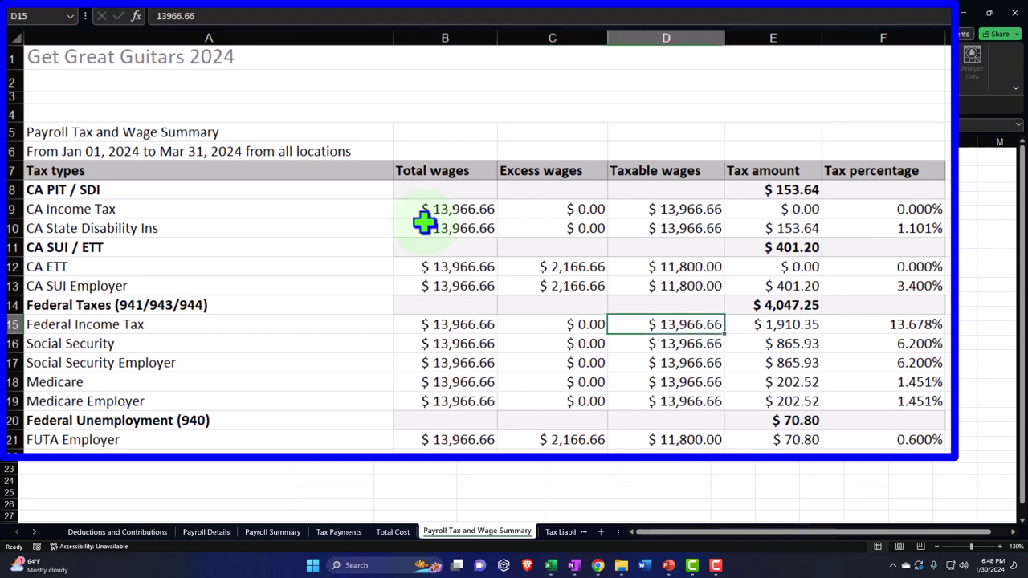
key(Right)
key(Right)
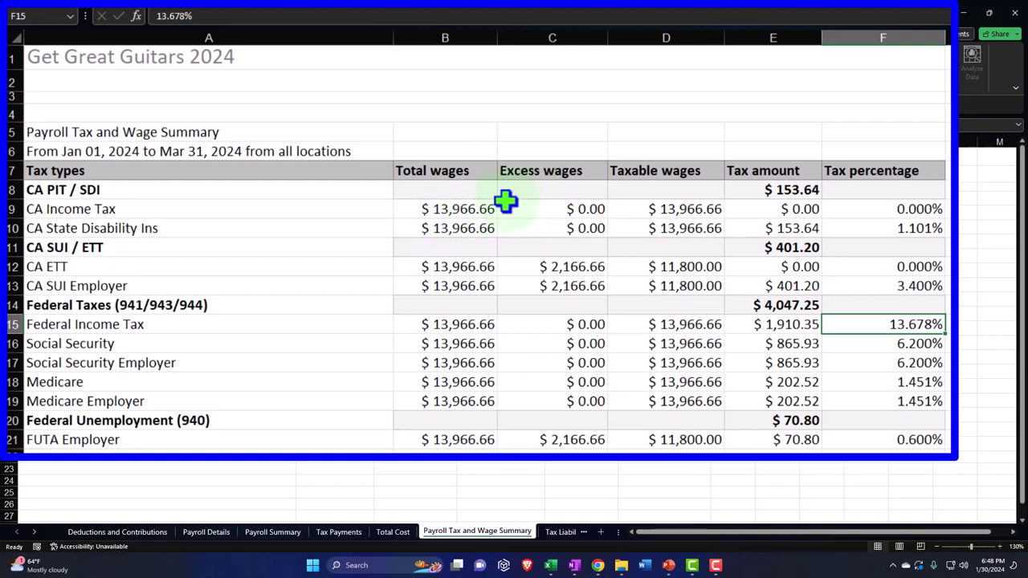
drag(477, 213, 455, 408)
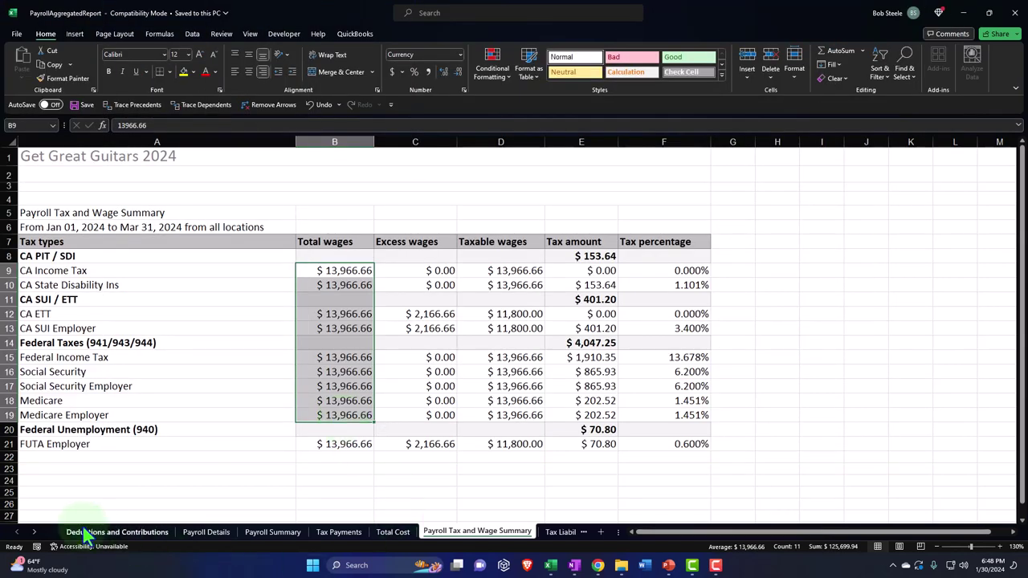
- Bring the remaining sheets of the workbook within reach and open the Tax Liability sheet
click(33, 531)
click(33, 532)
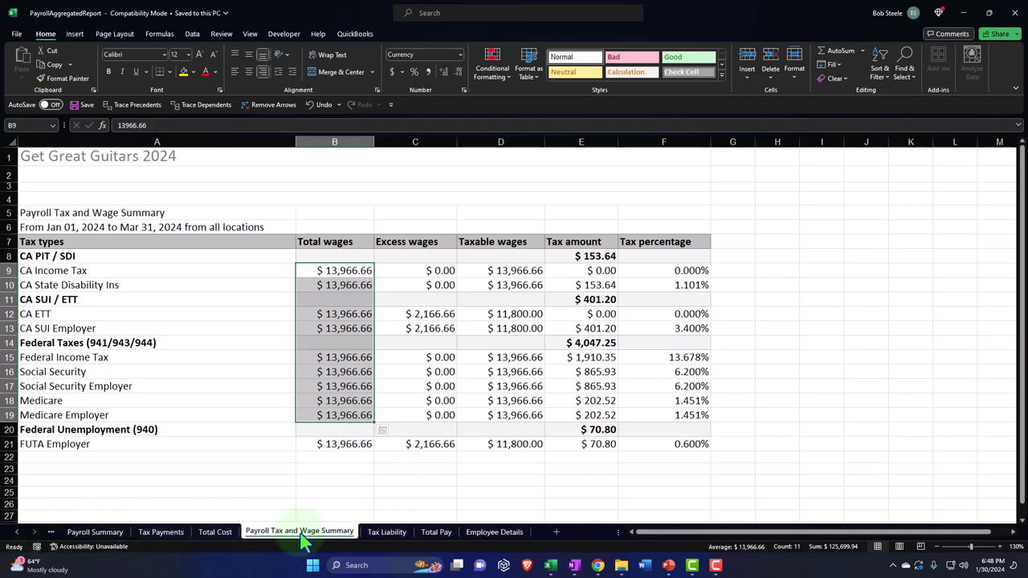
click(389, 533)
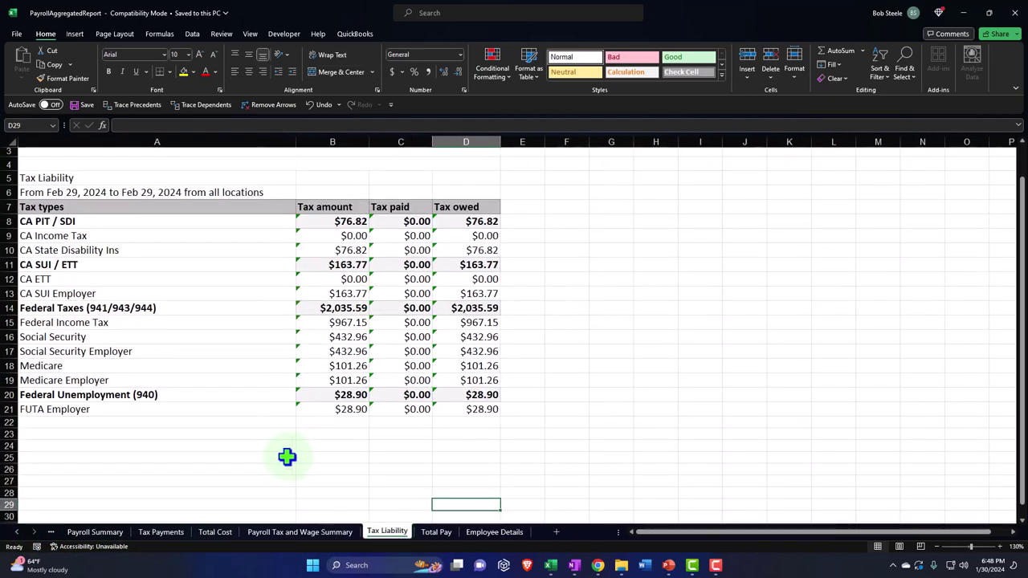
- Select the tax types from CA PIT / SDI to FUTA Employer on the Tax Liability sheet, and single out Federal Taxes (941/943/944)
scroll(246, 424, up, 1)
scroll(245, 424, up, 1)
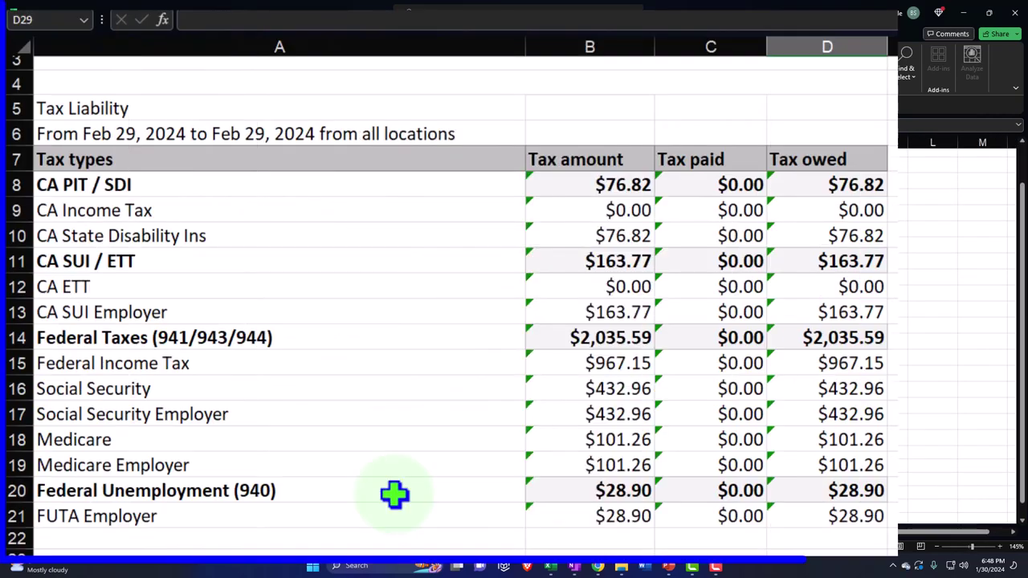
drag(207, 191, 161, 514)
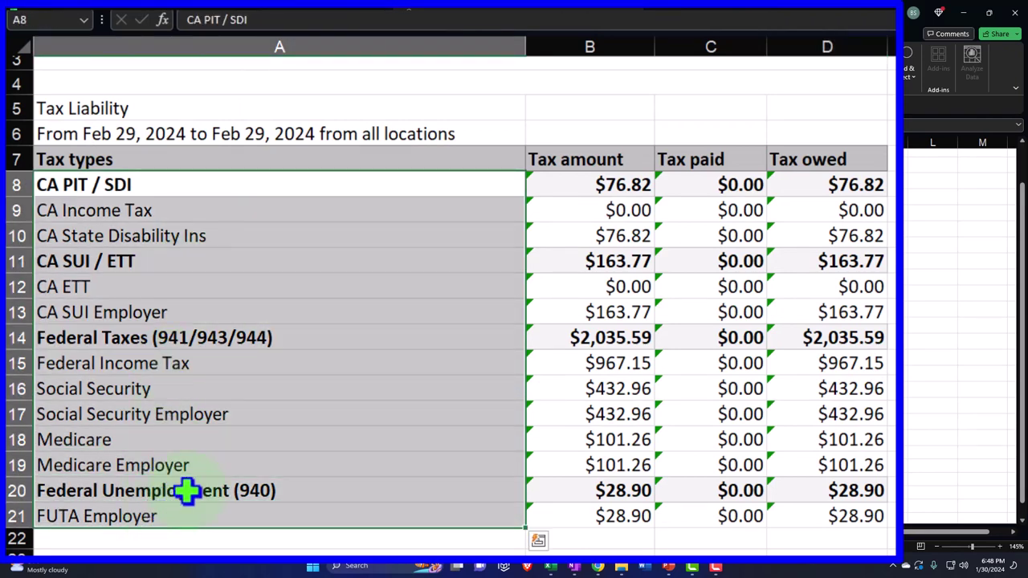
click(210, 337)
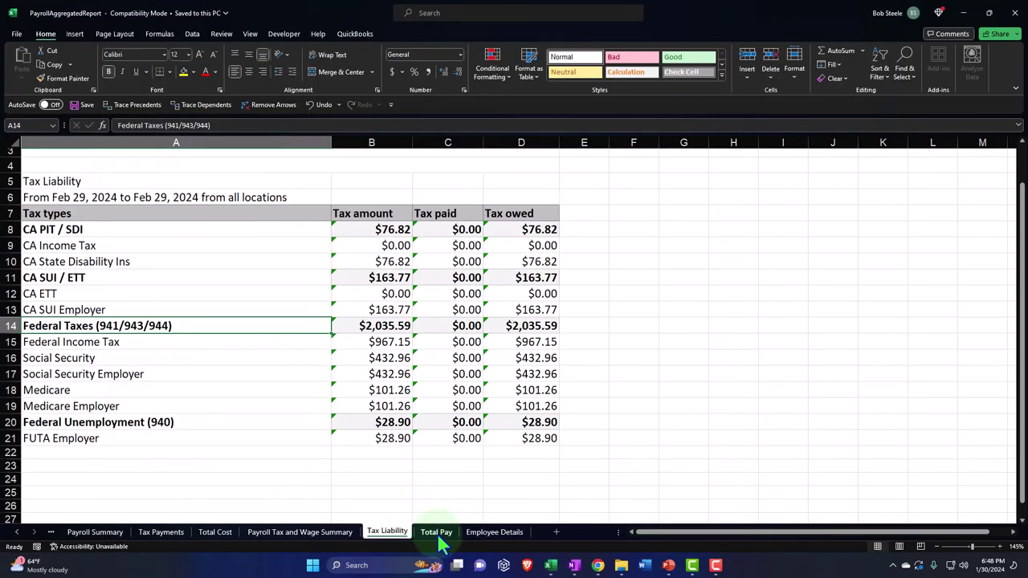
- Open the Total Pay sheet and examine the salary of the first employee listed
click(436, 531)
click(257, 383)
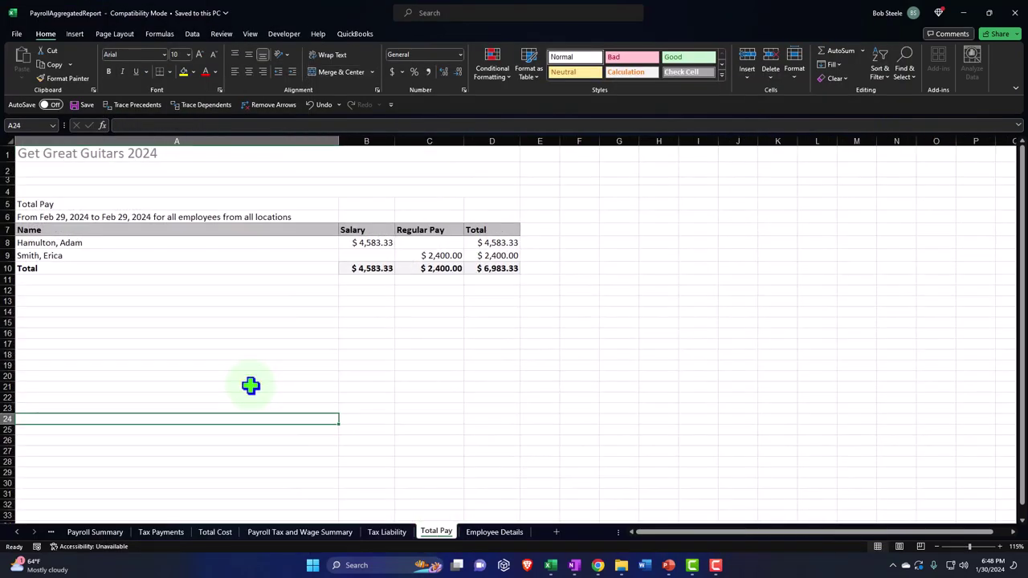
scroll(250, 386, up, 2)
click(478, 273)
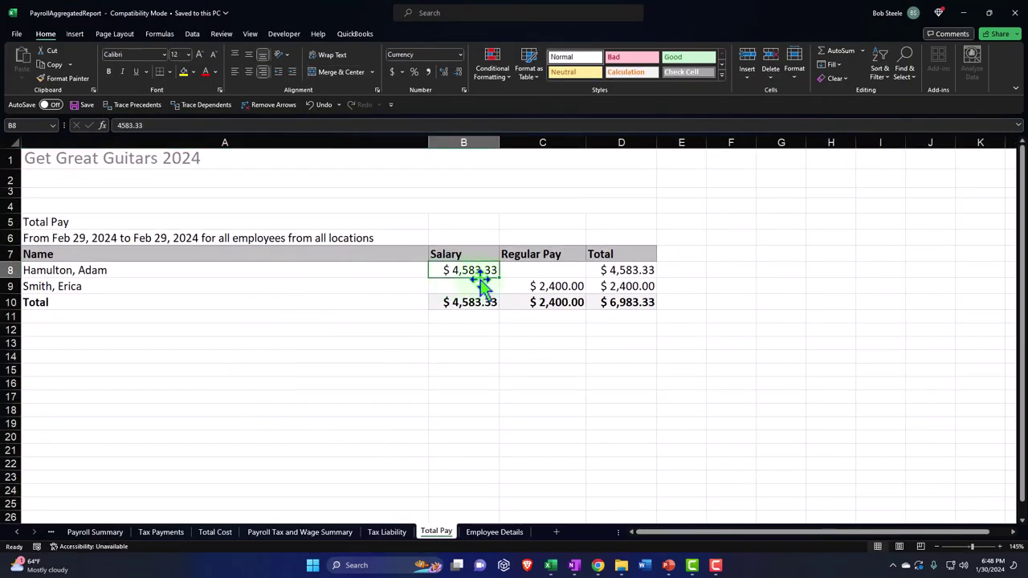
- Look over the Employee Details sheet, and go back to the Net pay row on the Payroll Details sheet
click(492, 533)
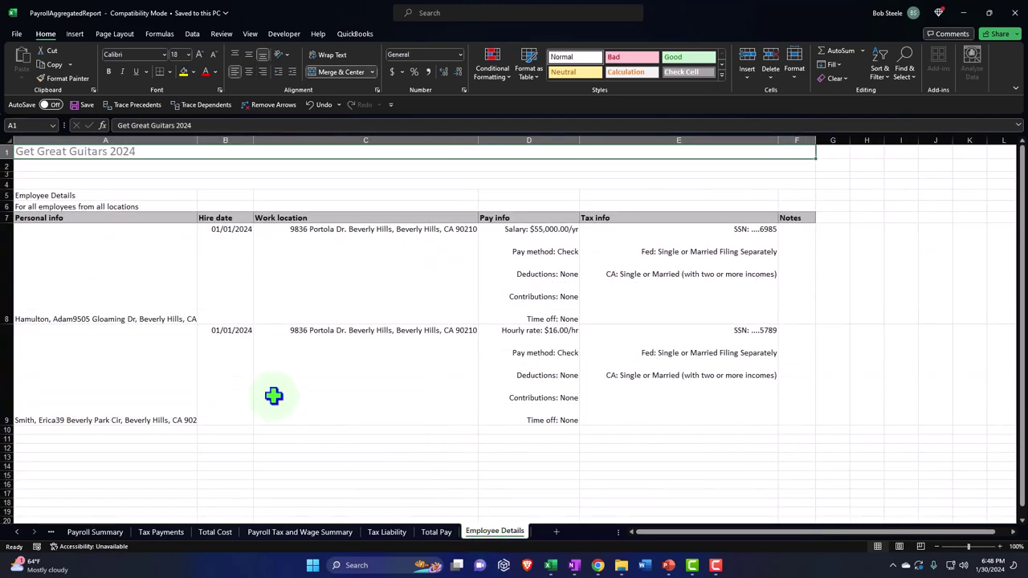
click(16, 533)
click(16, 532)
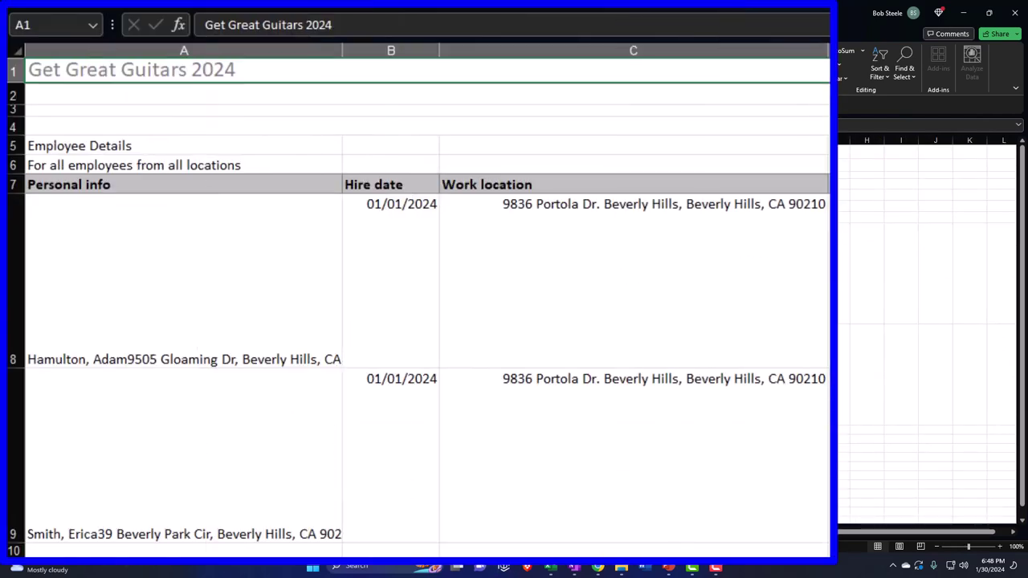
click(115, 532)
click(506, 535)
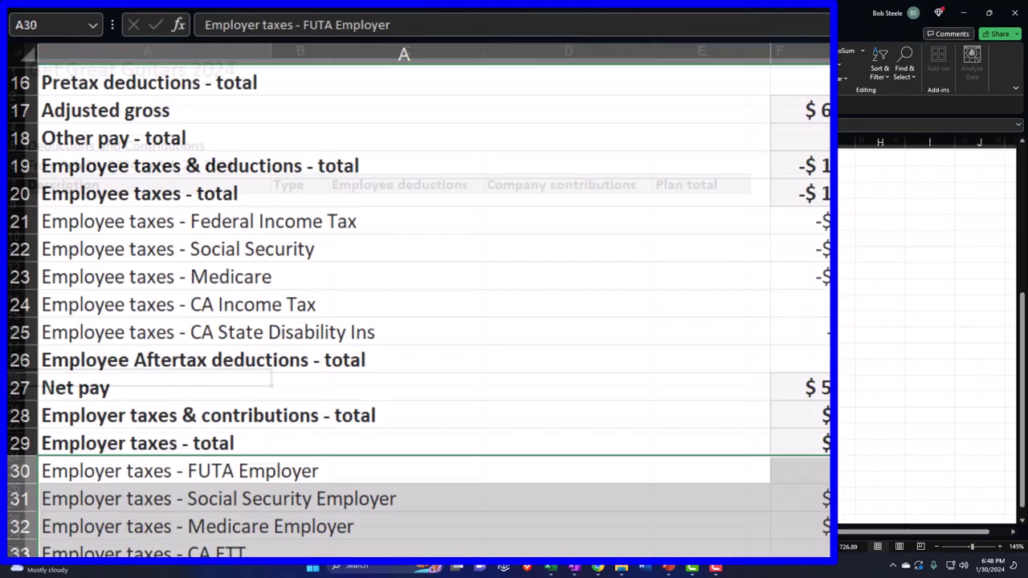
click(278, 336)
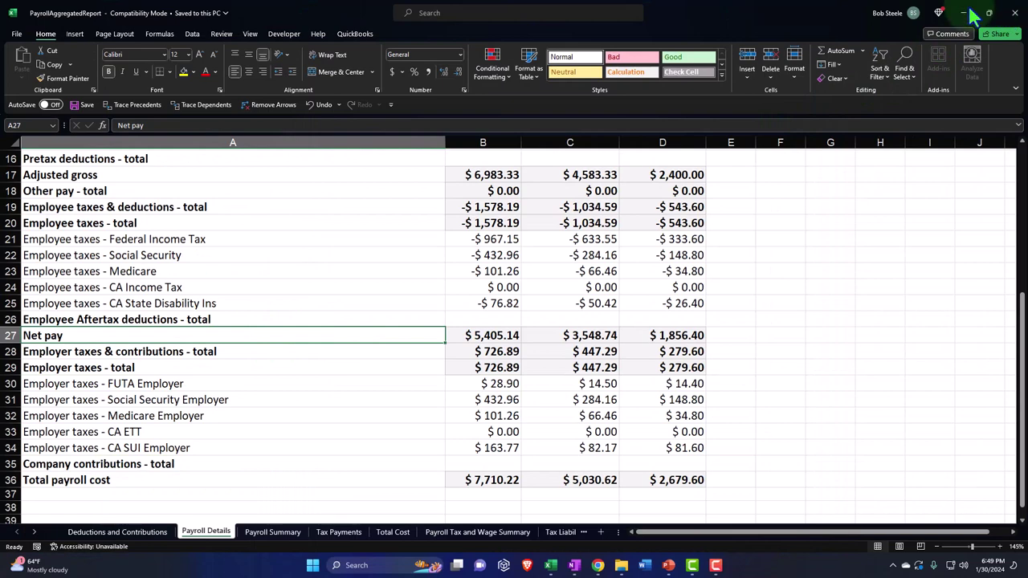
- Close the payroll report workbook and the completed monthly payroll run in QuickBooks Online
click(1013, 15)
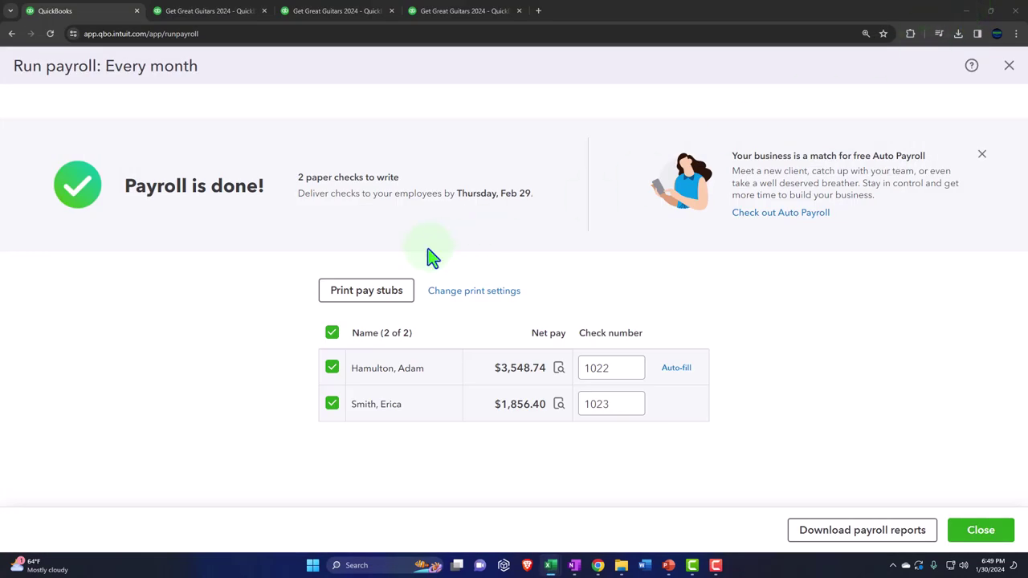
click(1011, 67)
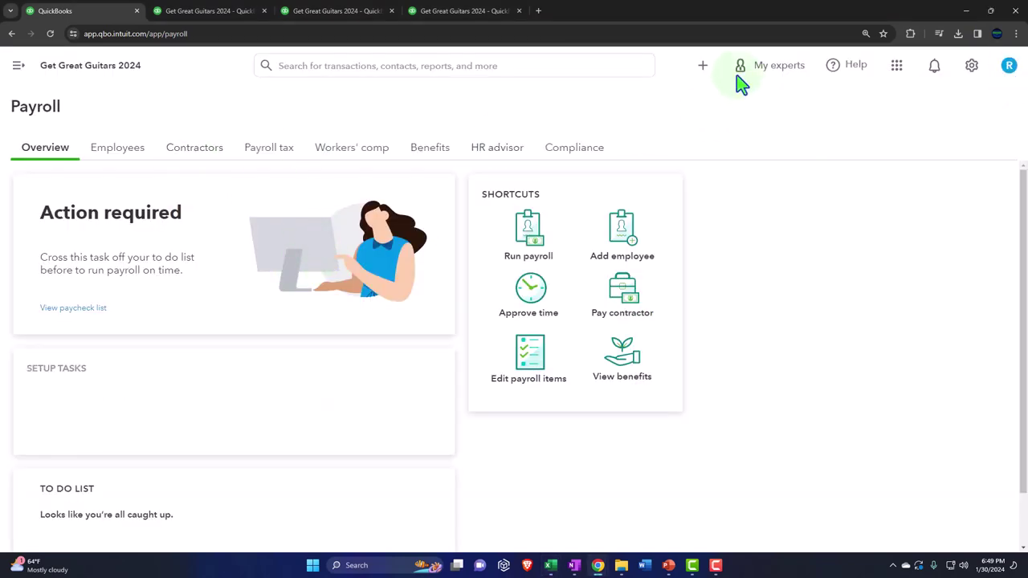
- Review the kinds of new transactions that can be created for customers, vendors and employees
click(704, 67)
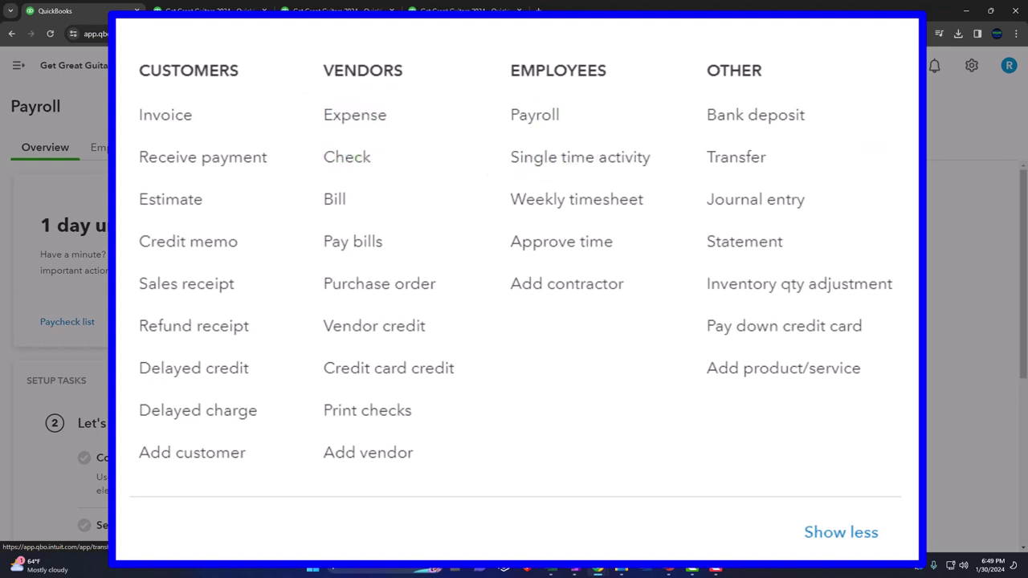
click(807, 205)
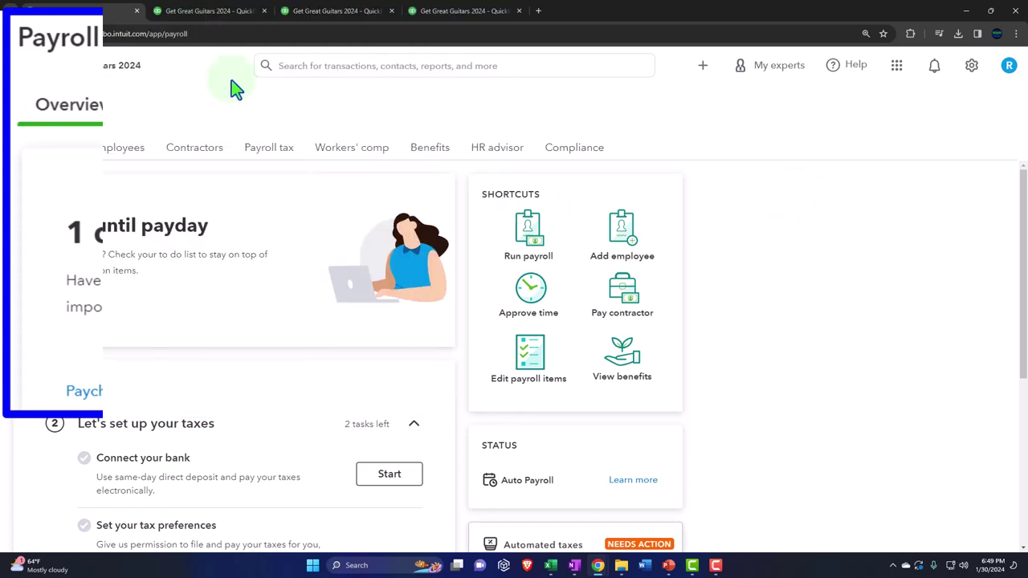
- Bring up the Balance Sheet report and compare the January and February 1-28 columns from the bank accounts through total assets
click(205, 12)
scroll(236, 205, up, 3)
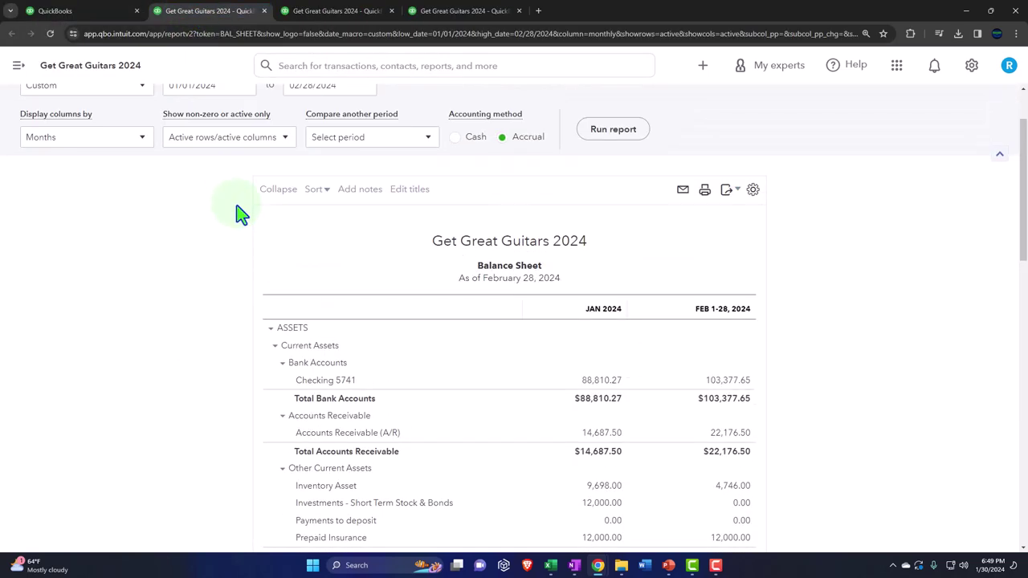
scroll(706, 360, down, 2)
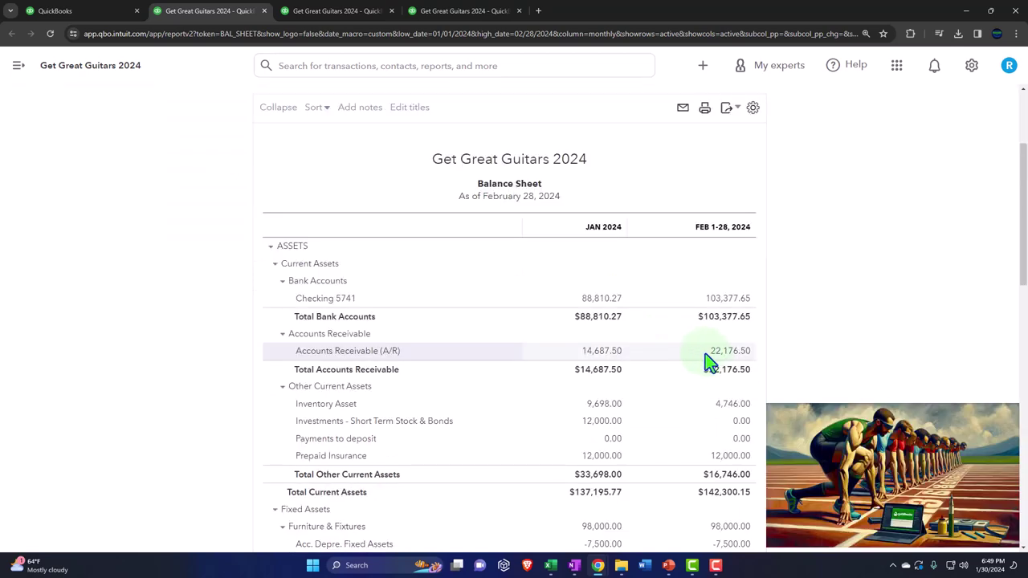
key(ctrl+plus)
key(ctrl+plus)
scroll(920, 213, down, 4)
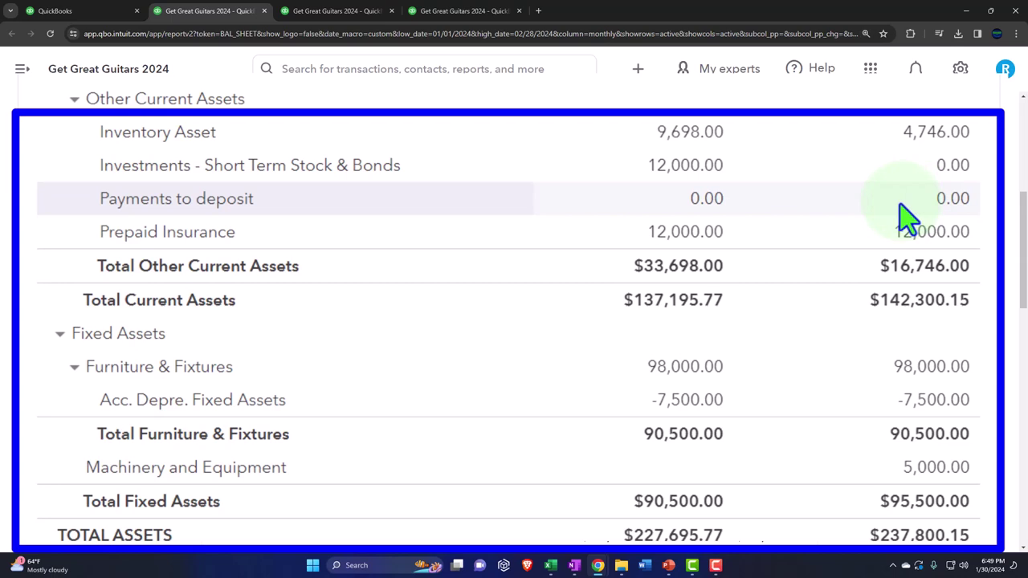
scroll(891, 224, down, 2)
scroll(890, 218, up, 5)
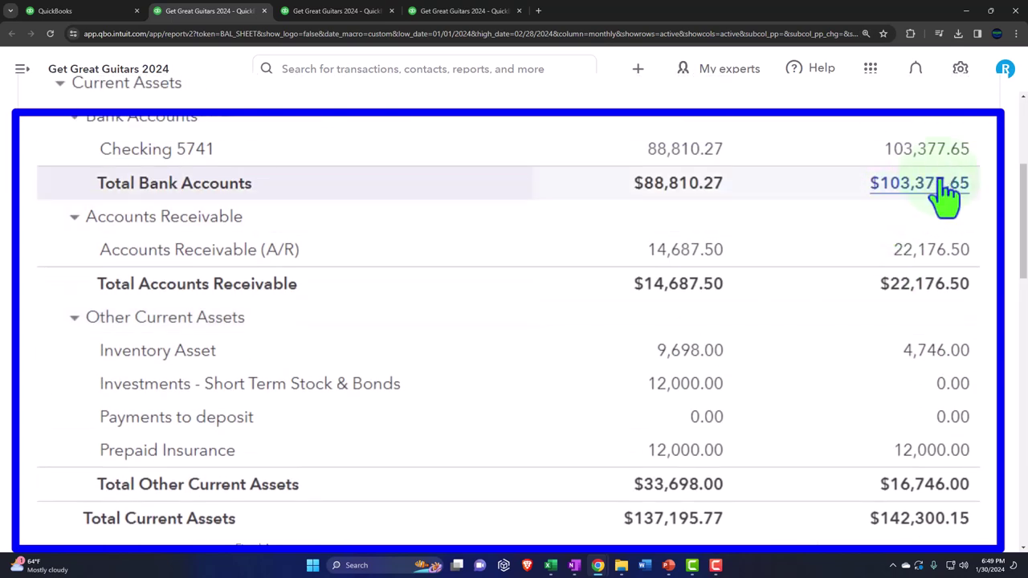
- Review the transactions behind the February 1-28 Checking balance, and return to the Balance Sheet
click(945, 149)
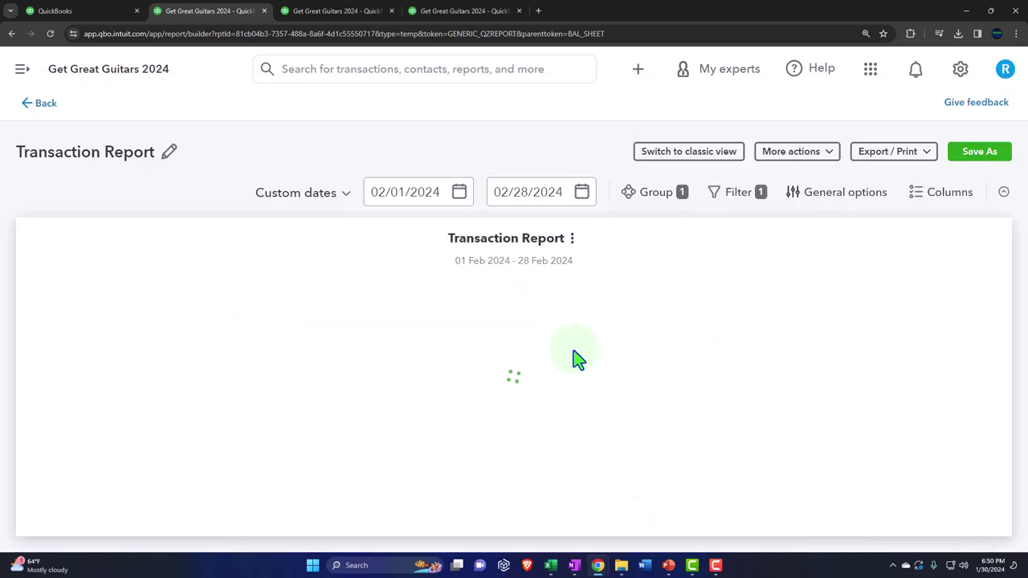
scroll(516, 383, down, 2)
key(ctrl+minus)
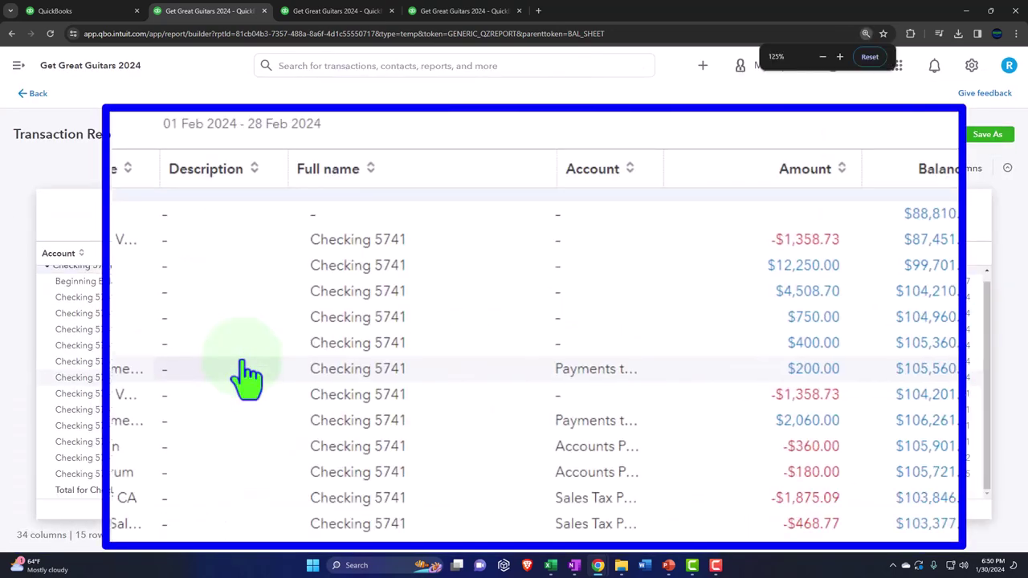
scroll(172, 502, up, 1)
click(39, 98)
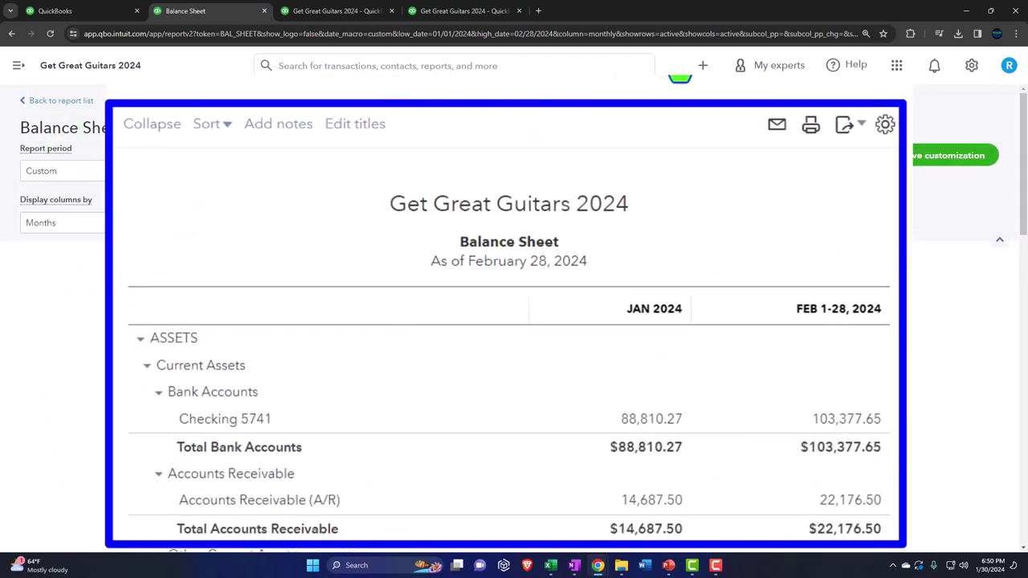
- Run the Balance Sheet through 02/29/2024 and open the transactions behind the February Checking balance down to the payroll checks
scroll(601, 314, down, 1)
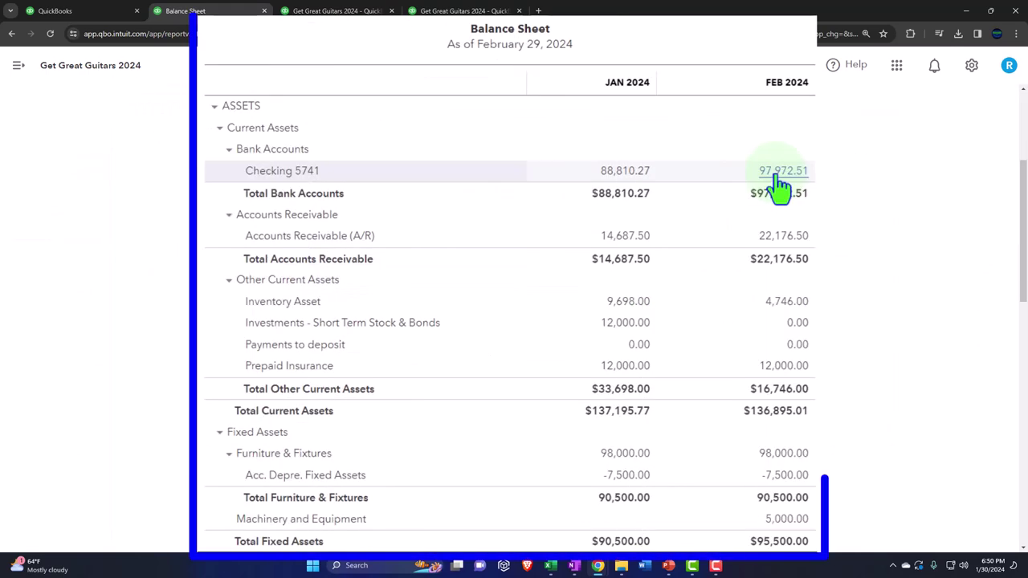
click(775, 173)
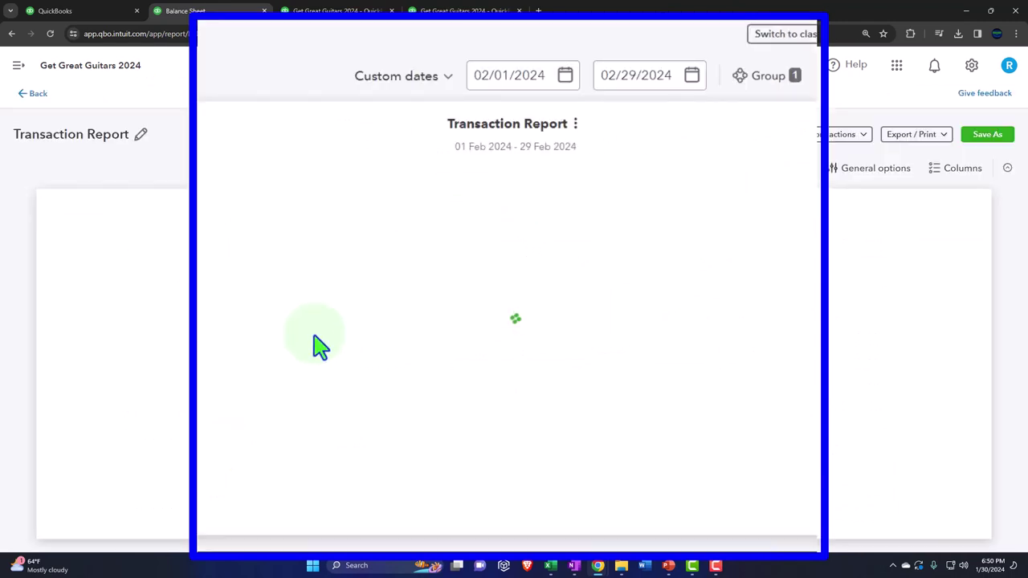
scroll(289, 353, down, 1)
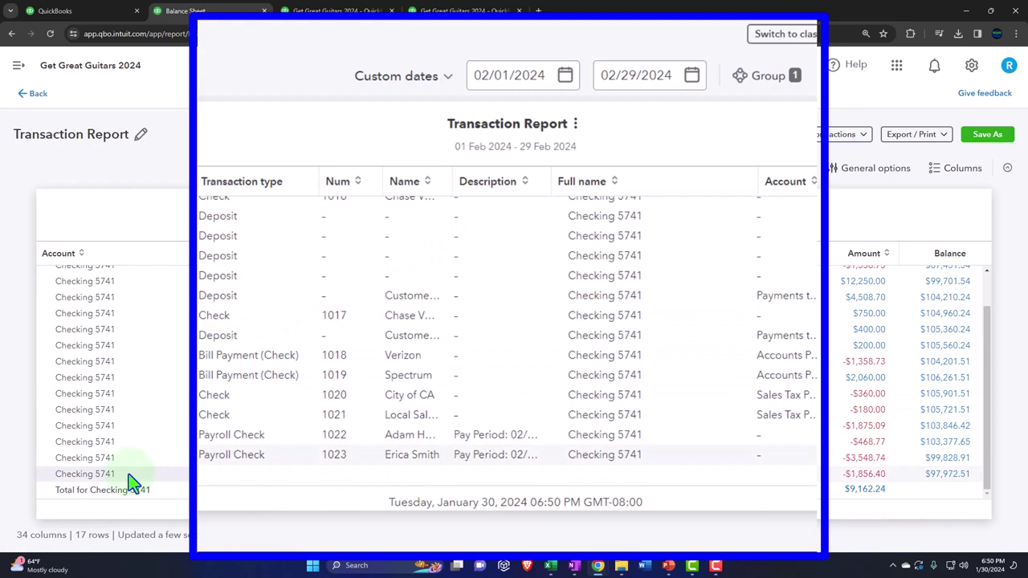
- Try to open the details of payroll check 1023, and return to the Balance Sheet
click(869, 475)
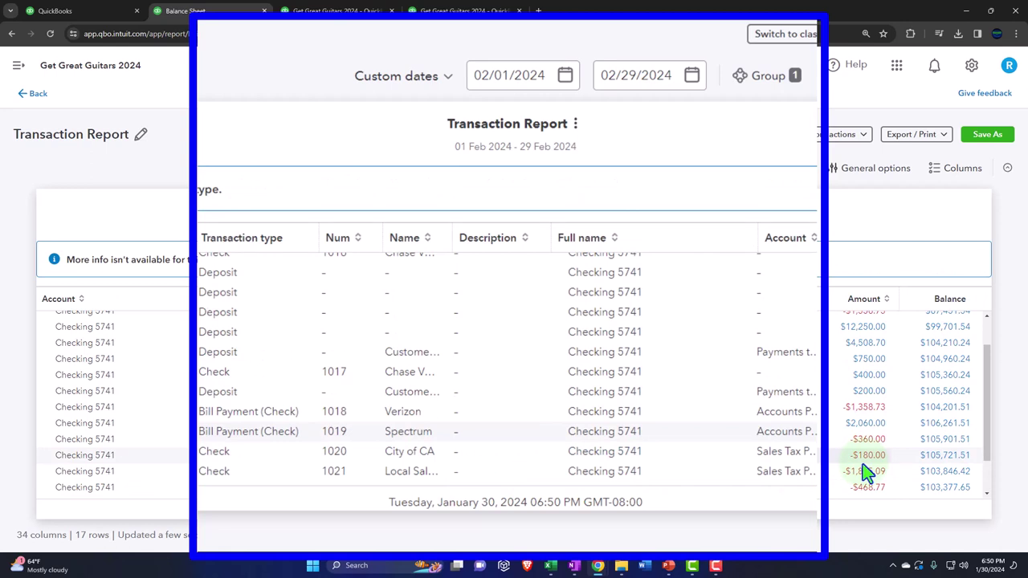
scroll(866, 480, down, 2)
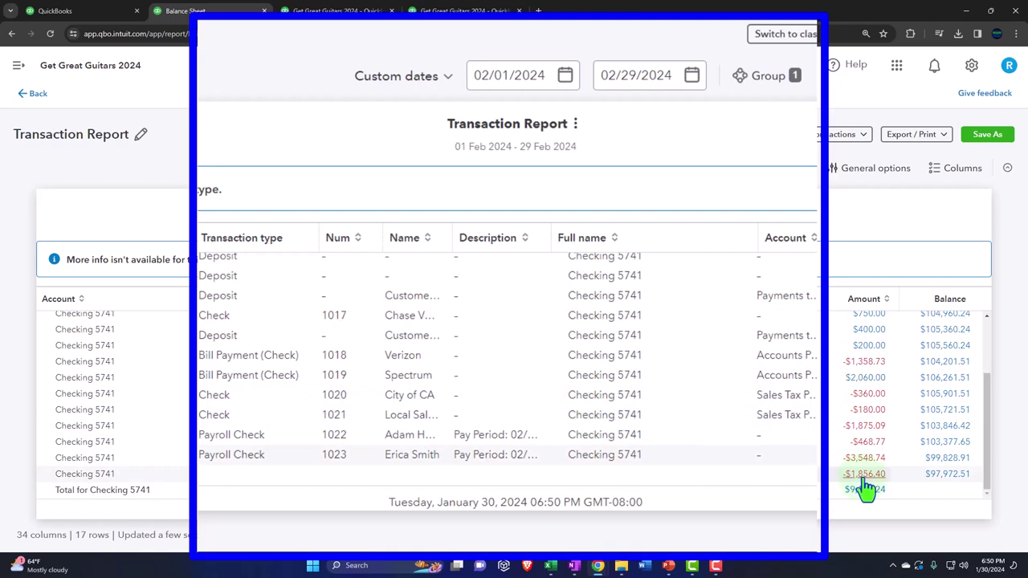
click(36, 94)
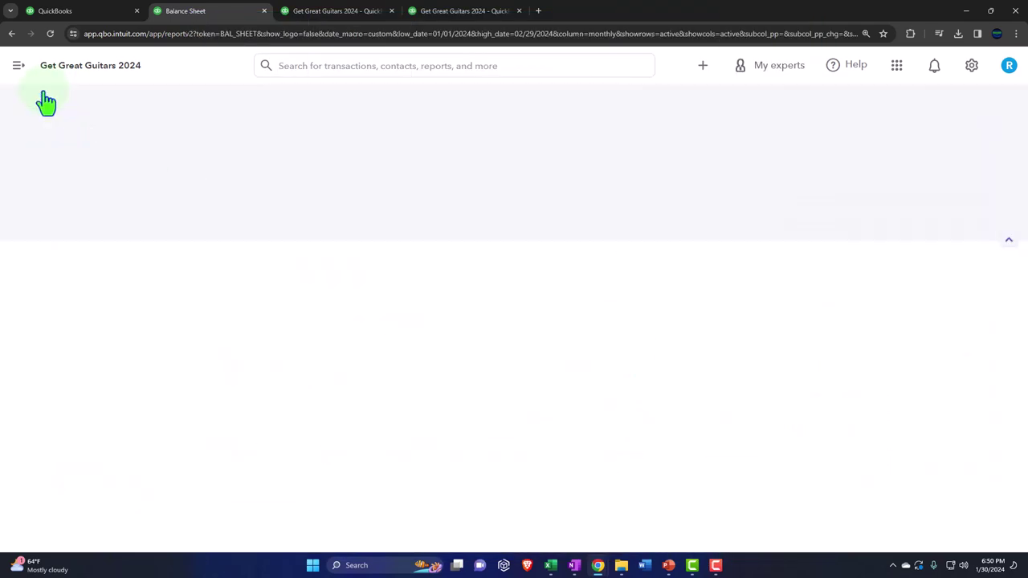
- Bring up the Profit and Loss report and rerun it with the end date 02/29/2024
click(292, 13)
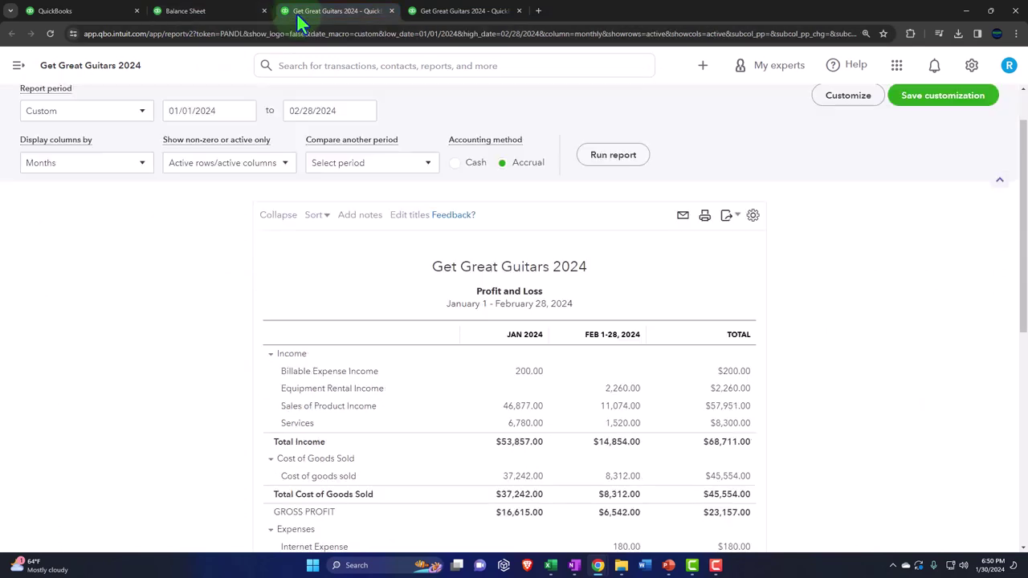
key(ctrl+plus)
key(ctrl+plus)
key(ctrl+plus)
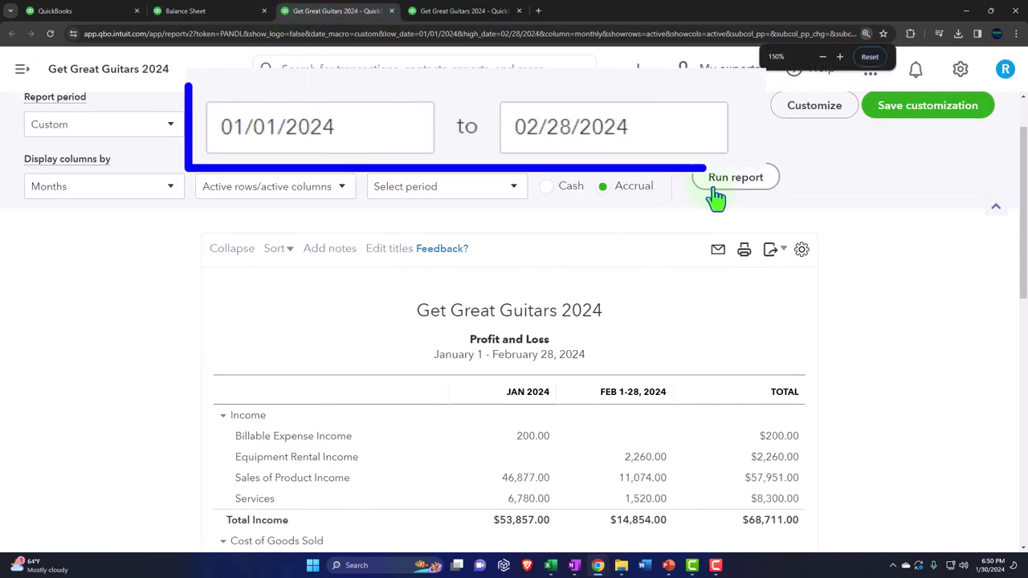
click(404, 126)
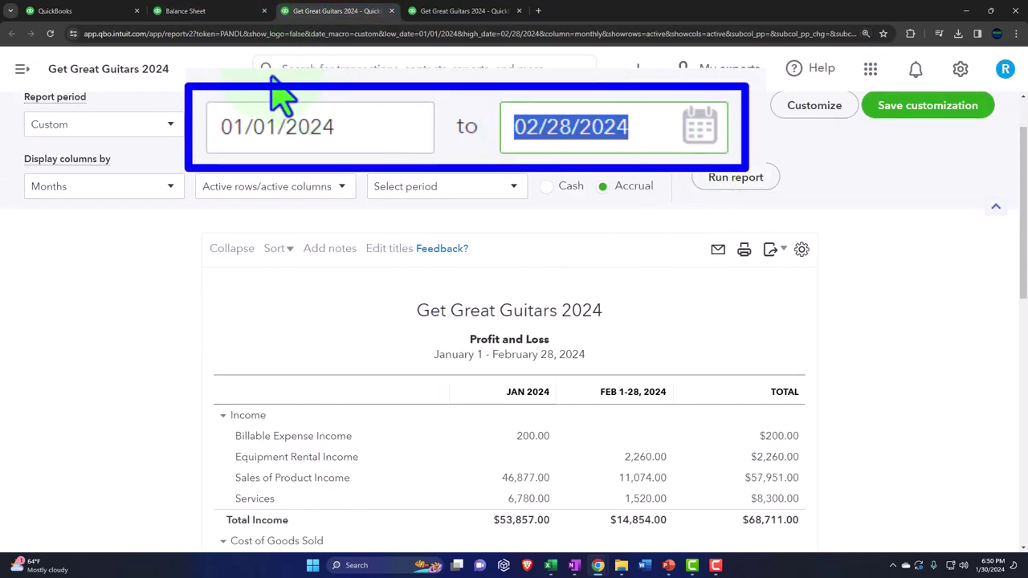
key(plus)
click(736, 177)
- Drill into the February Wages under payroll expenses as far as payroll check 1022, and return to the Profit and Loss
scroll(356, 452, down, 10)
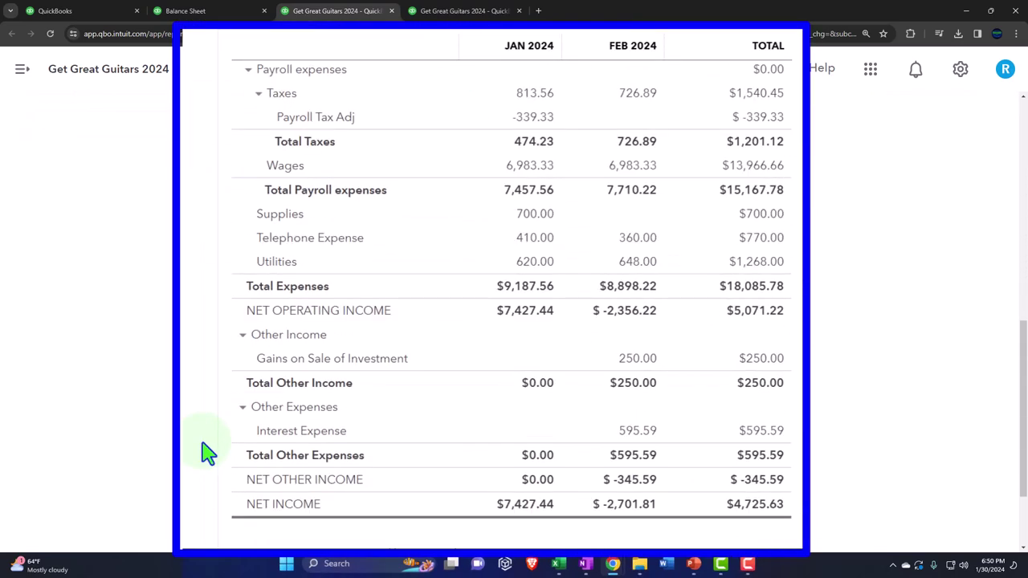
scroll(207, 454, up, 1)
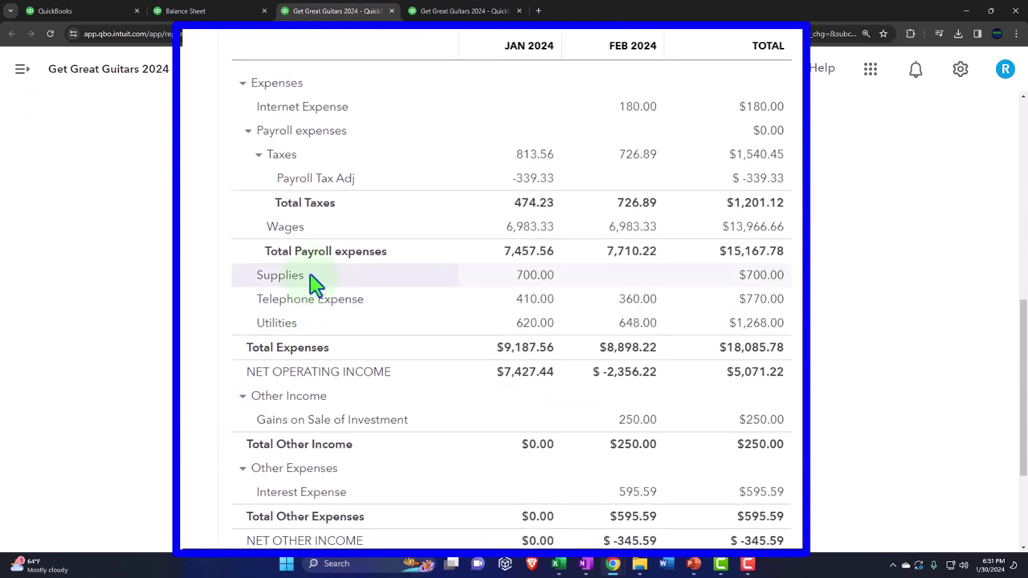
scroll(647, 235, up, 1)
click(647, 232)
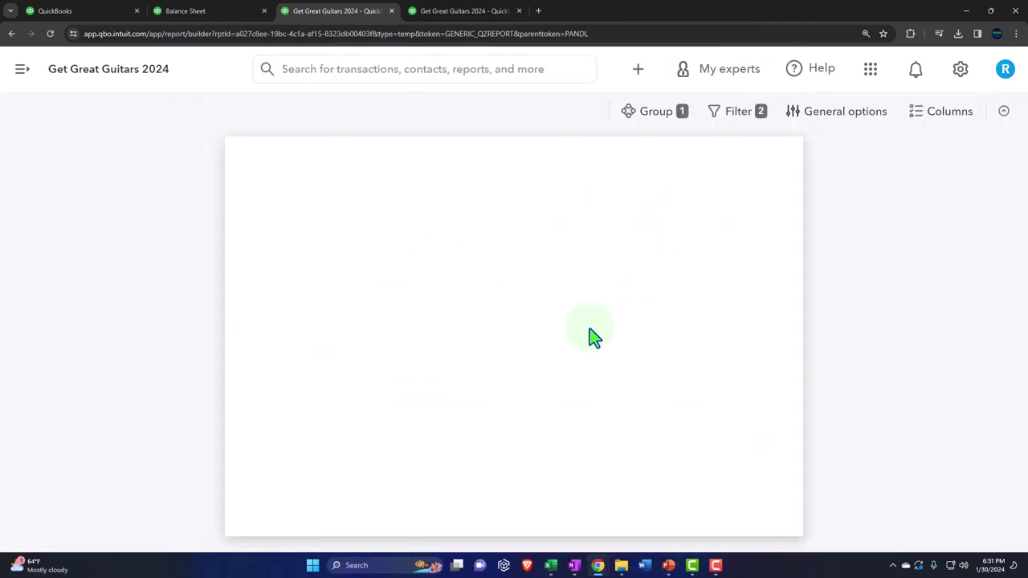
key(ctrl+minus)
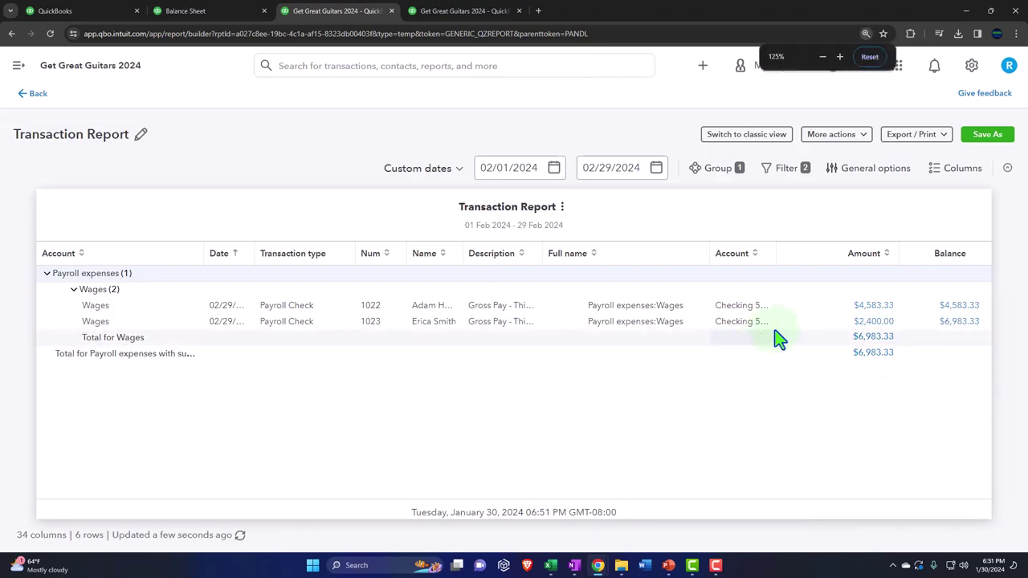
click(874, 303)
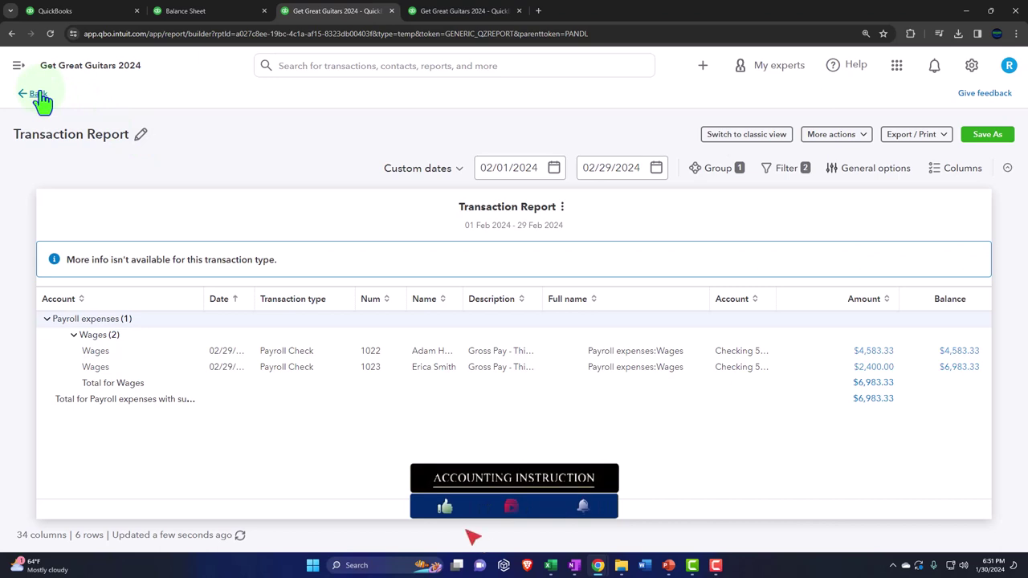
click(38, 96)
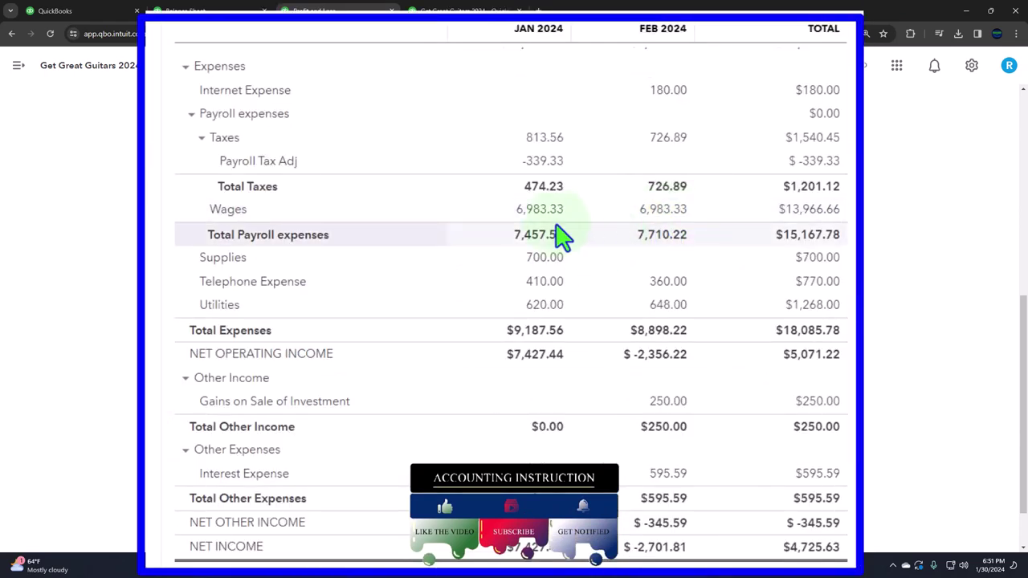
- Compare the payroll liabilities and their adjustment on the Balance Sheet with the payroll taxes and wages on the Profit and Loss
key(ctrl+shift+Tab)
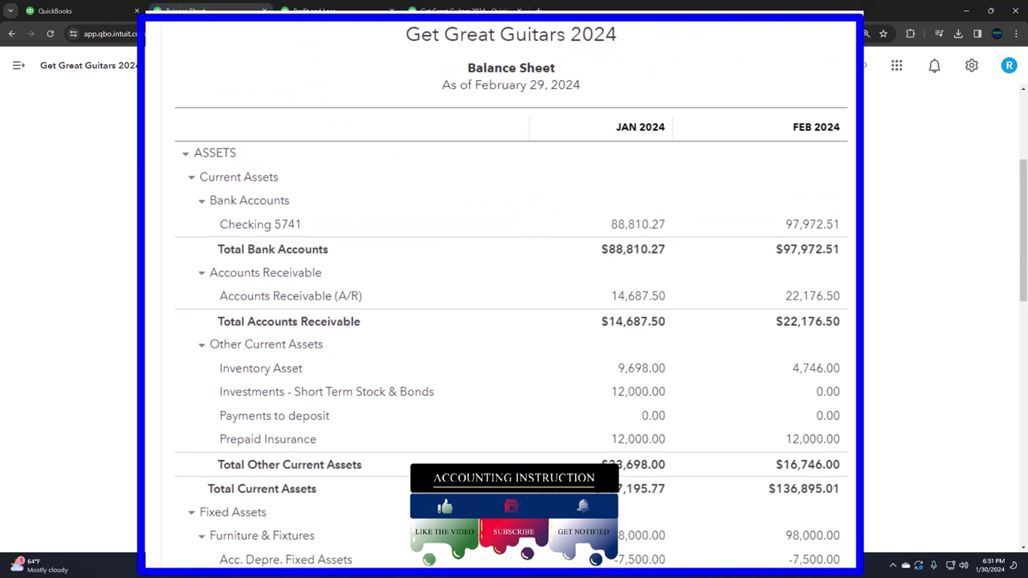
scroll(511, 308, down, 10)
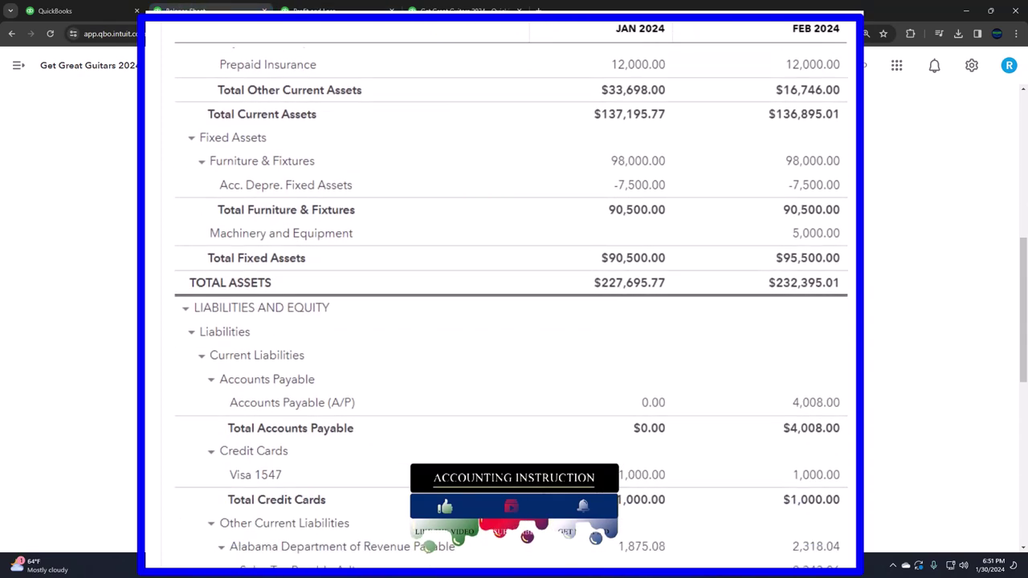
scroll(511, 307, down, 2)
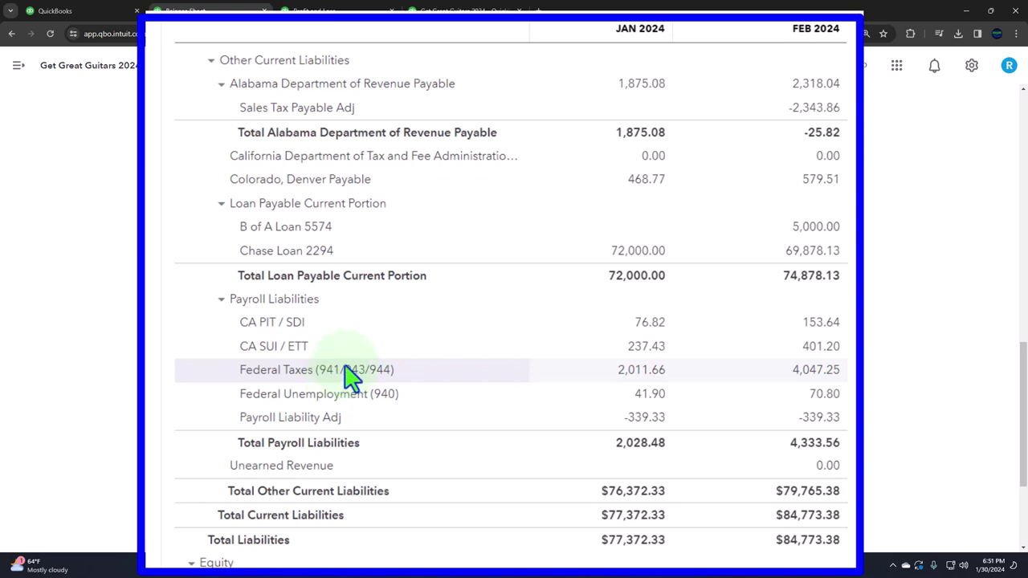
click(814, 377)
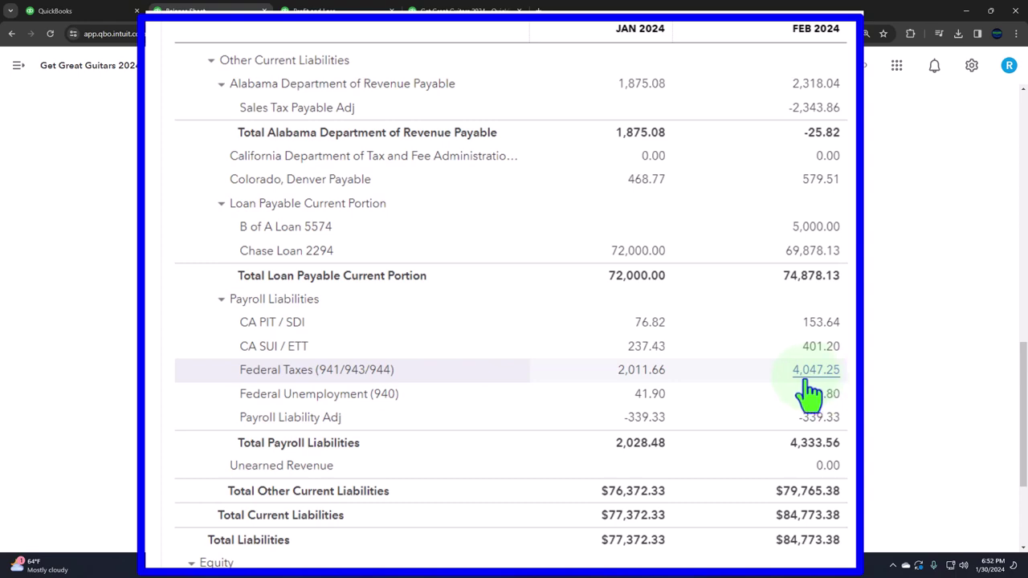
click(325, 15)
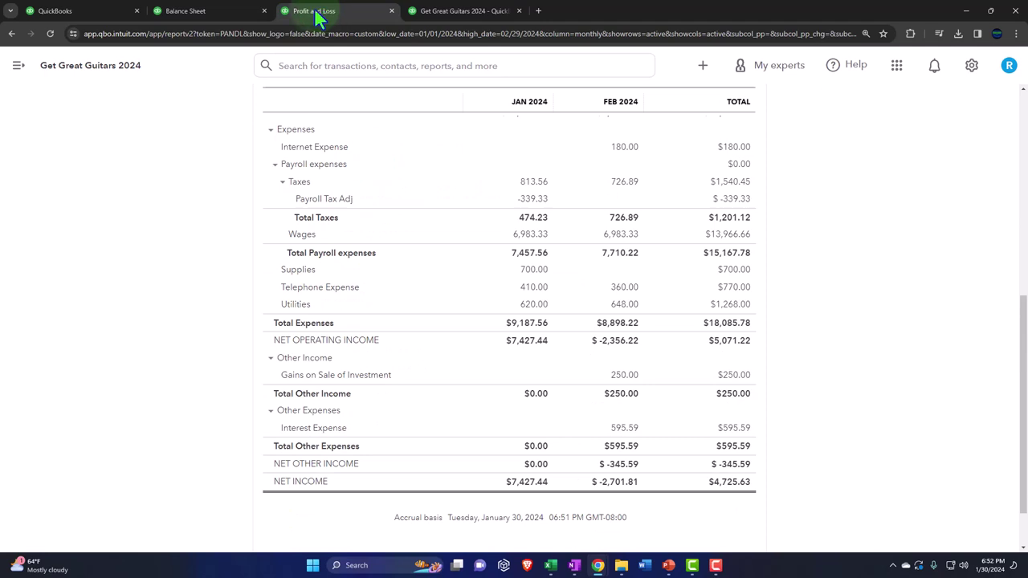
click(188, 11)
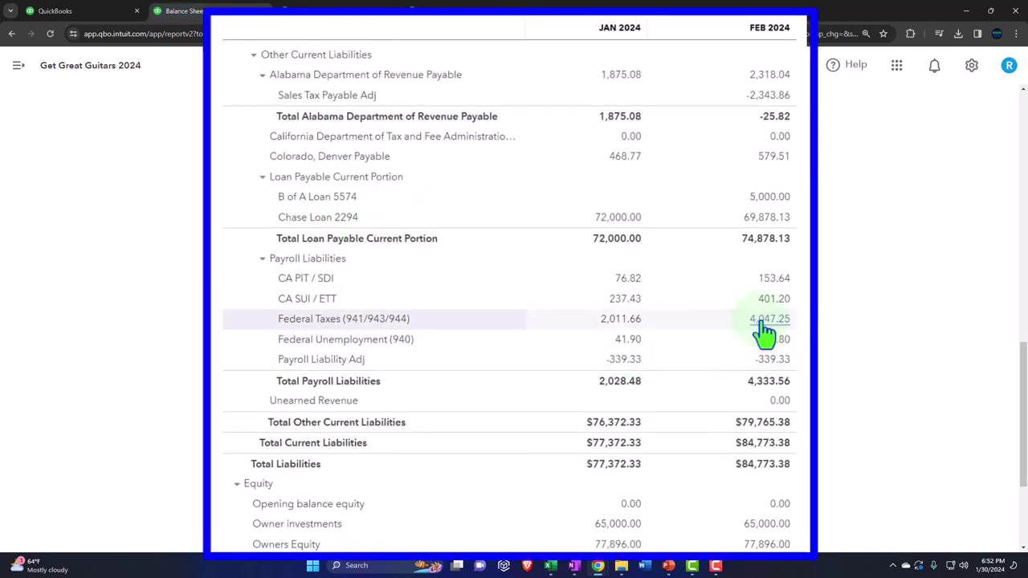
click(325, 12)
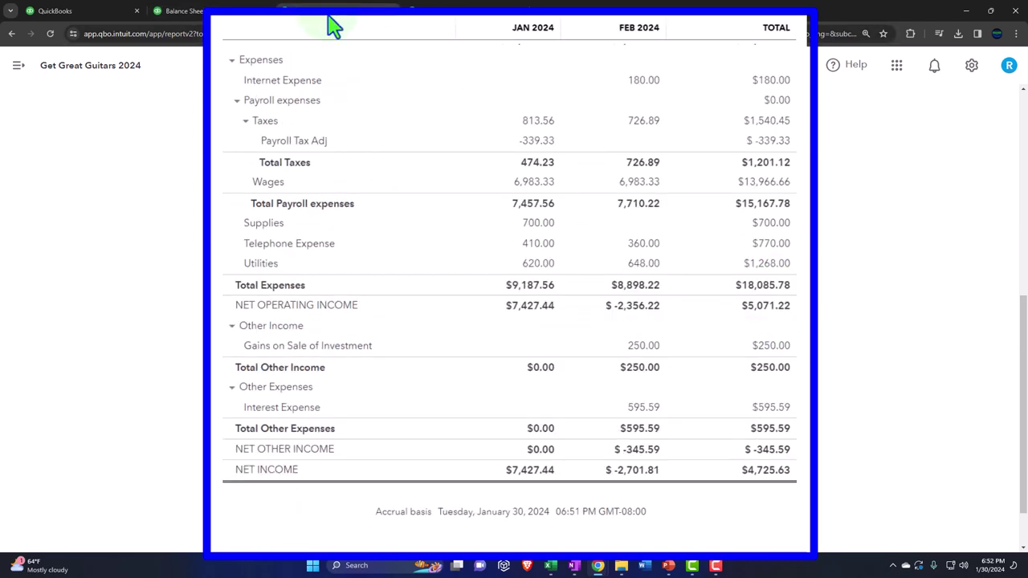
scroll(336, 305, up, 1)
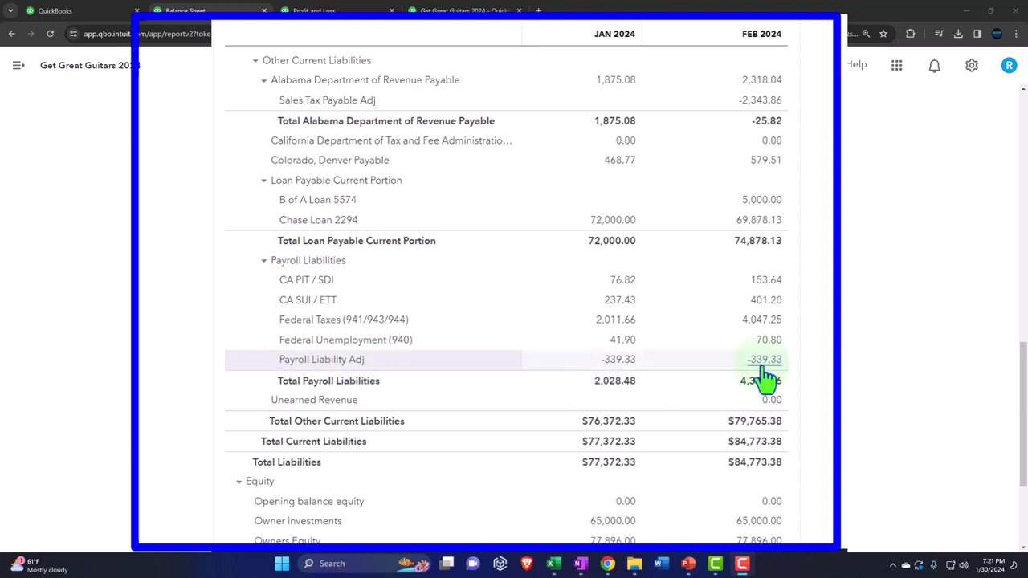
click(321, 11)
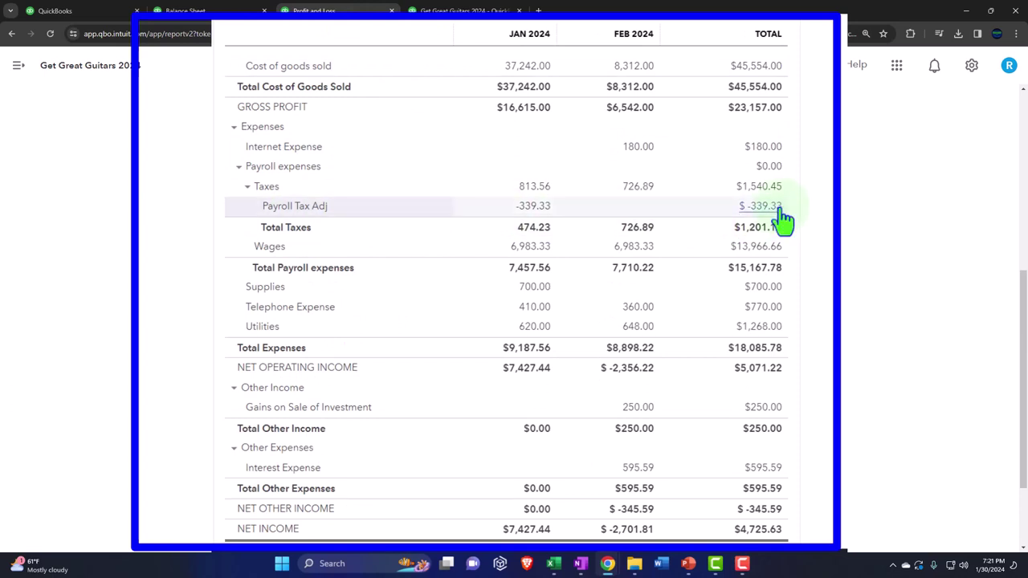
- Leave the reports for the payroll page and open the chart of accounts with the navigation pane collapsed
click(113, 12)
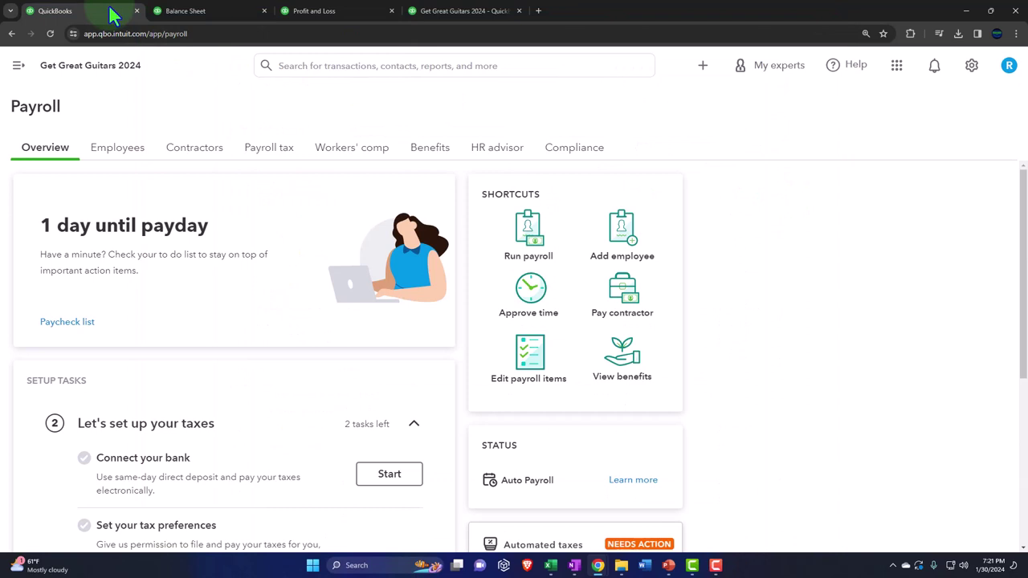
click(20, 68)
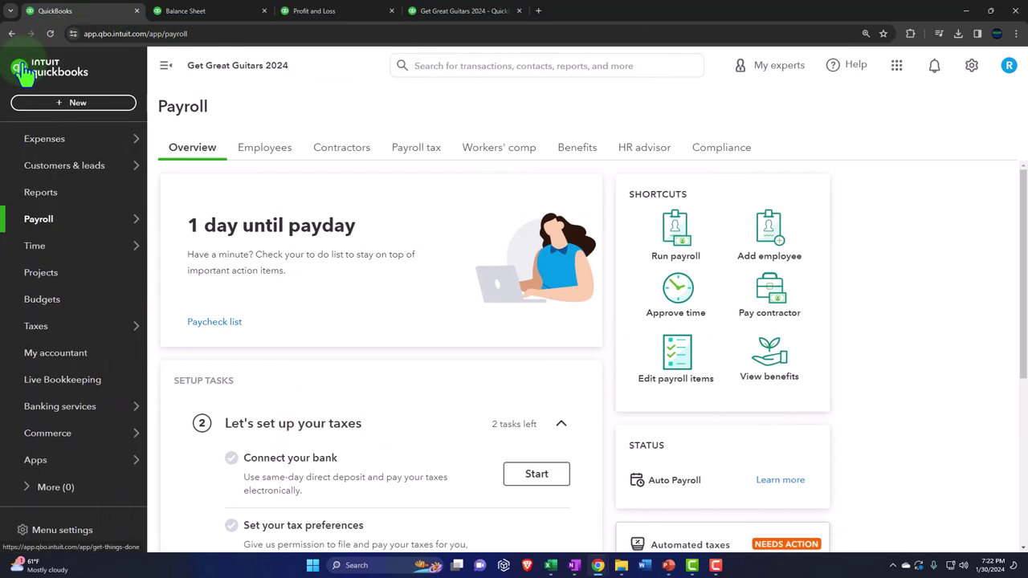
mouse_move(27, 170)
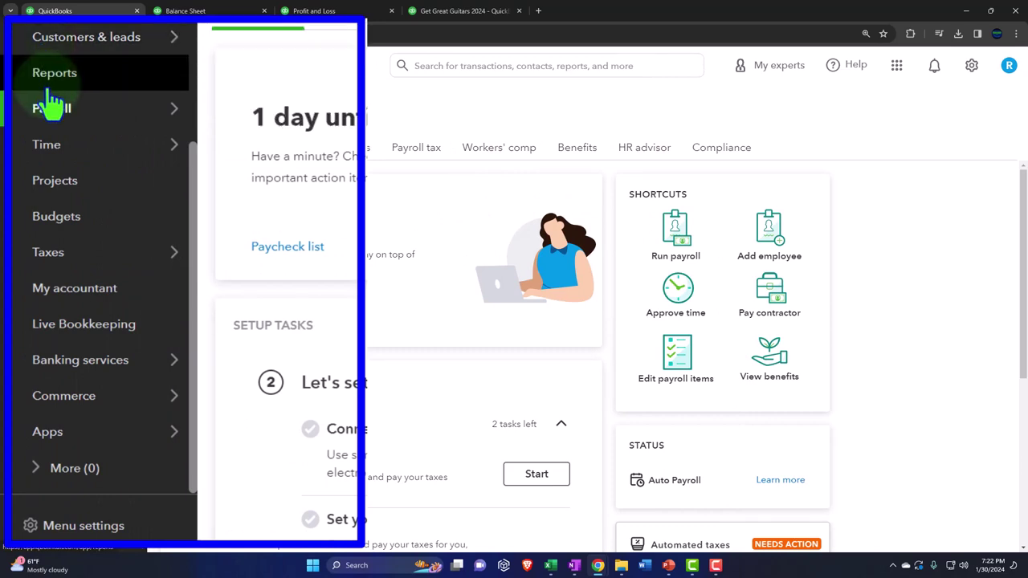
mouse_move(56, 152)
mouse_move(60, 196)
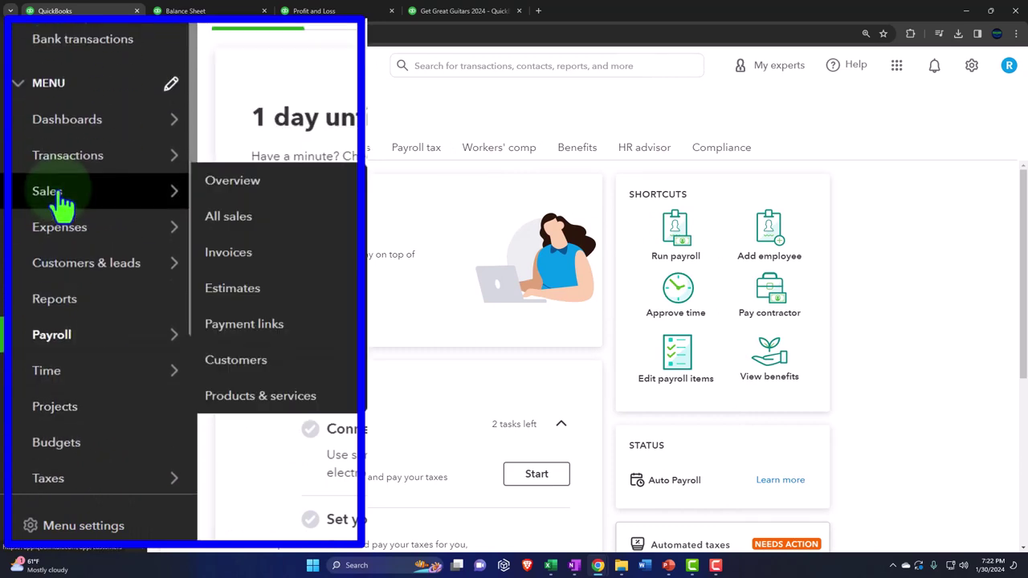
click(51, 264)
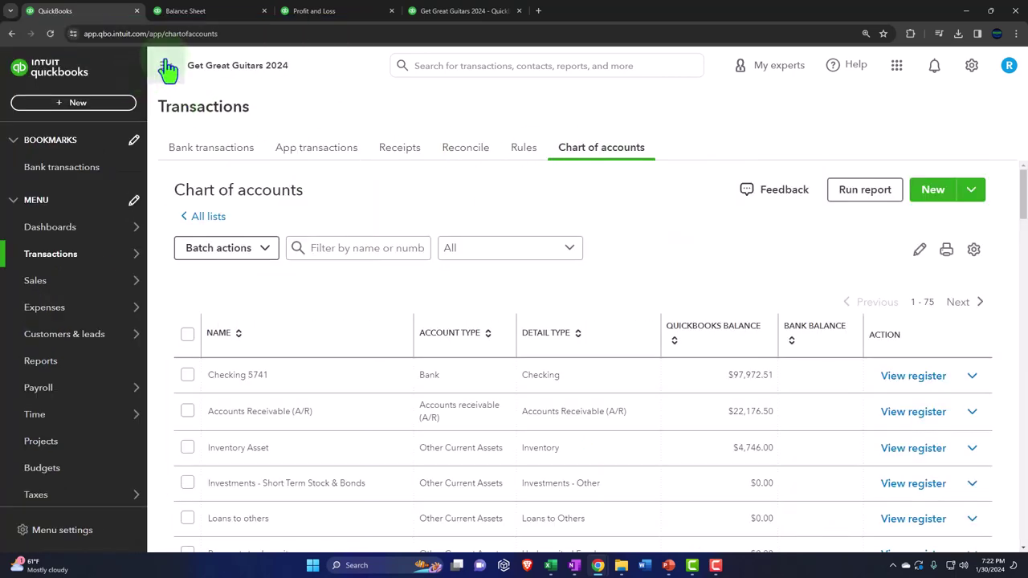
click(165, 65)
- Open the register of the Payroll Liability Adj account under Payroll Liabilities
scroll(366, 360, down, 1)
scroll(366, 360, down, 3)
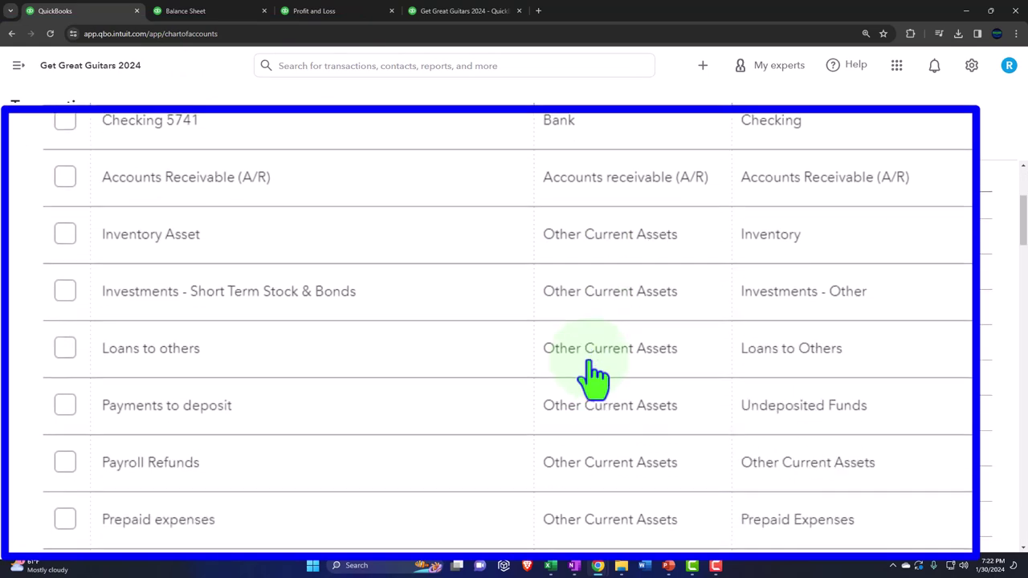
scroll(591, 363, down, 3)
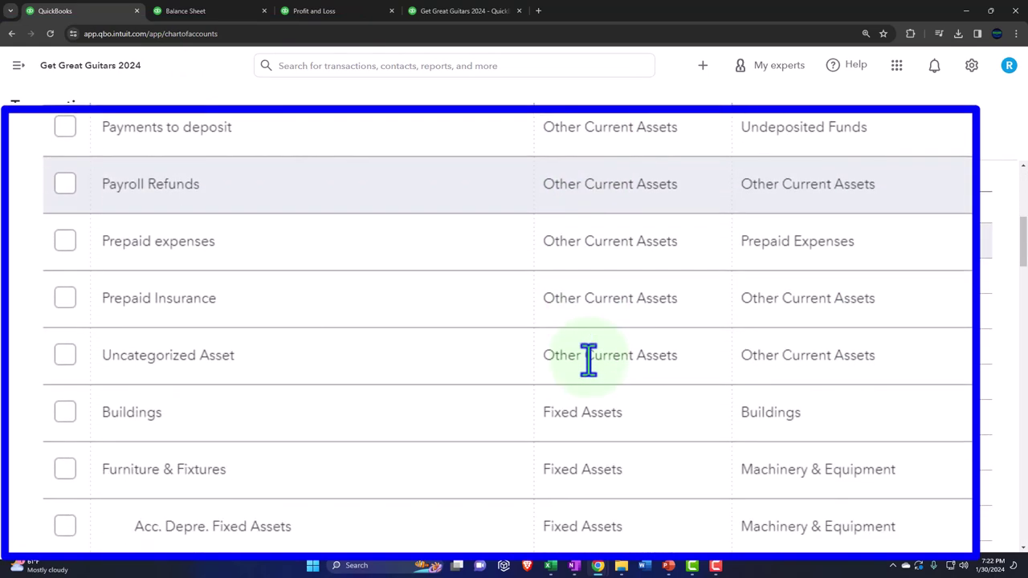
scroll(588, 361, down, 5)
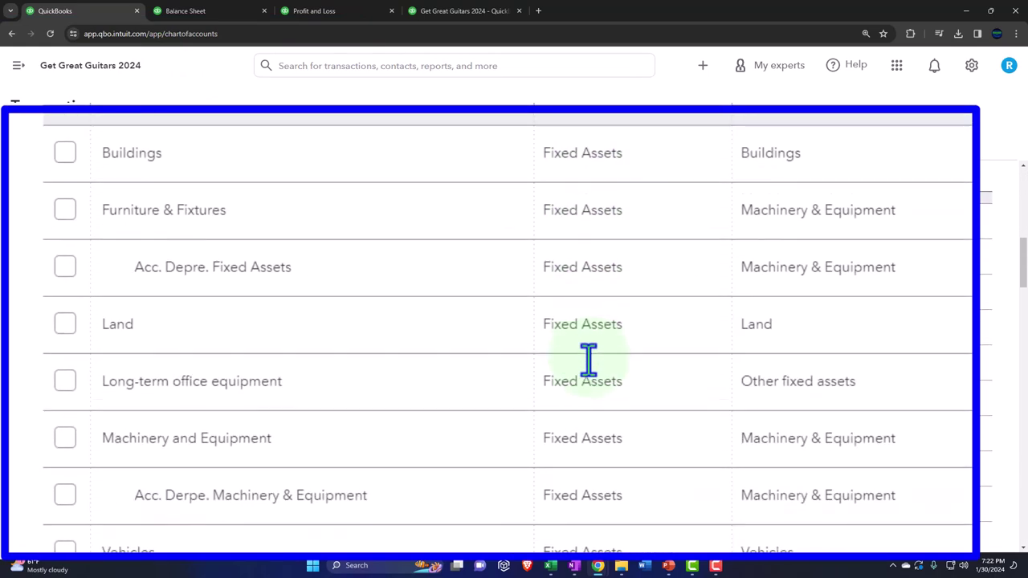
scroll(588, 361, down, 8)
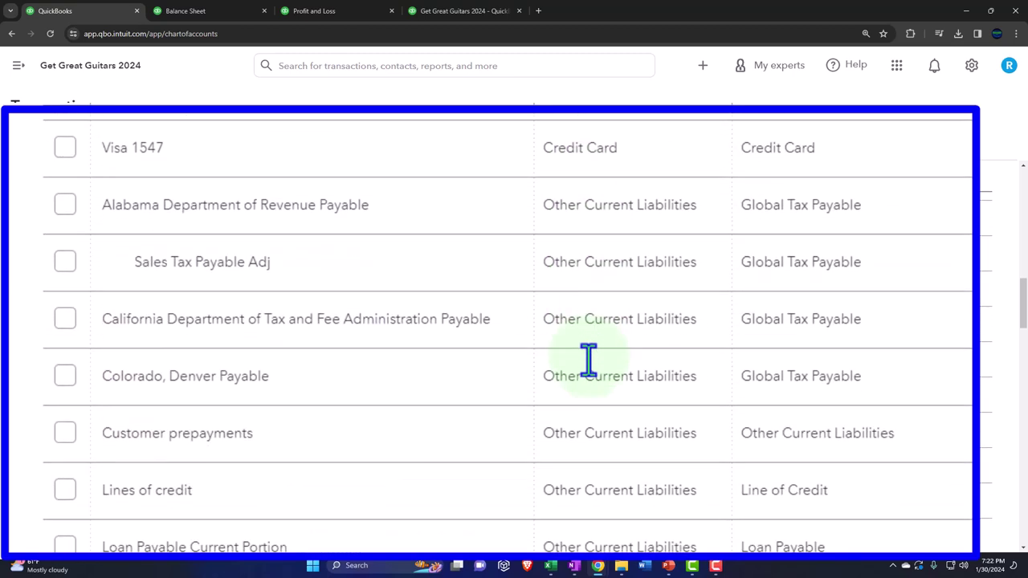
scroll(588, 361, down, 4)
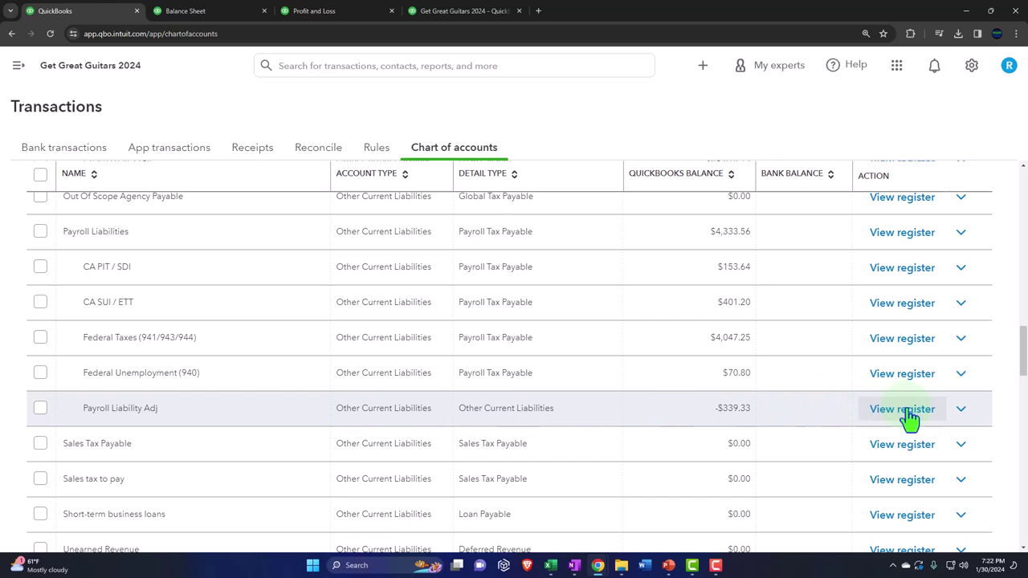
click(906, 410)
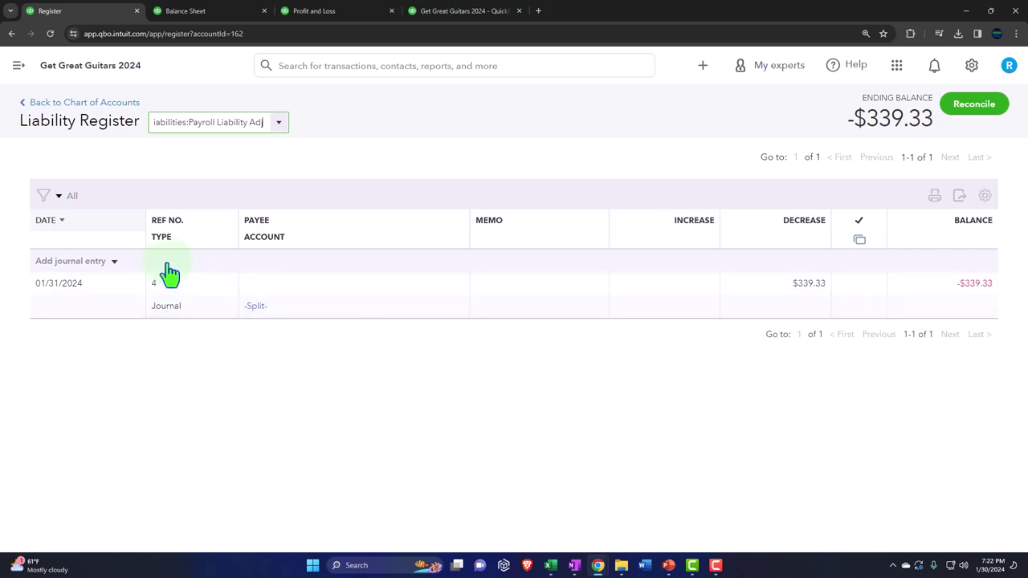
- Add a new journal entry to the liability register, dated 02/29/2024, with no payee
click(110, 263)
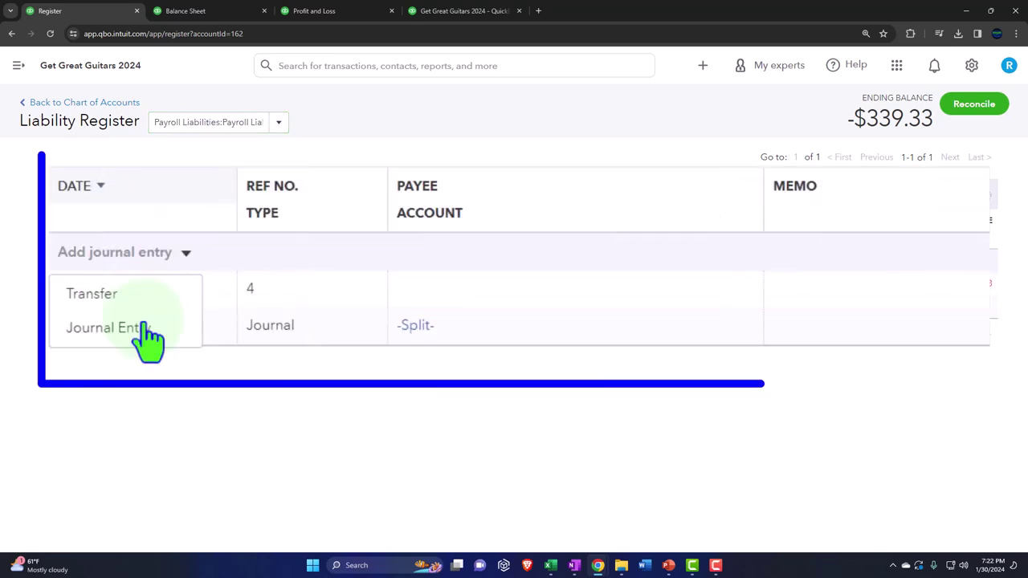
click(64, 308)
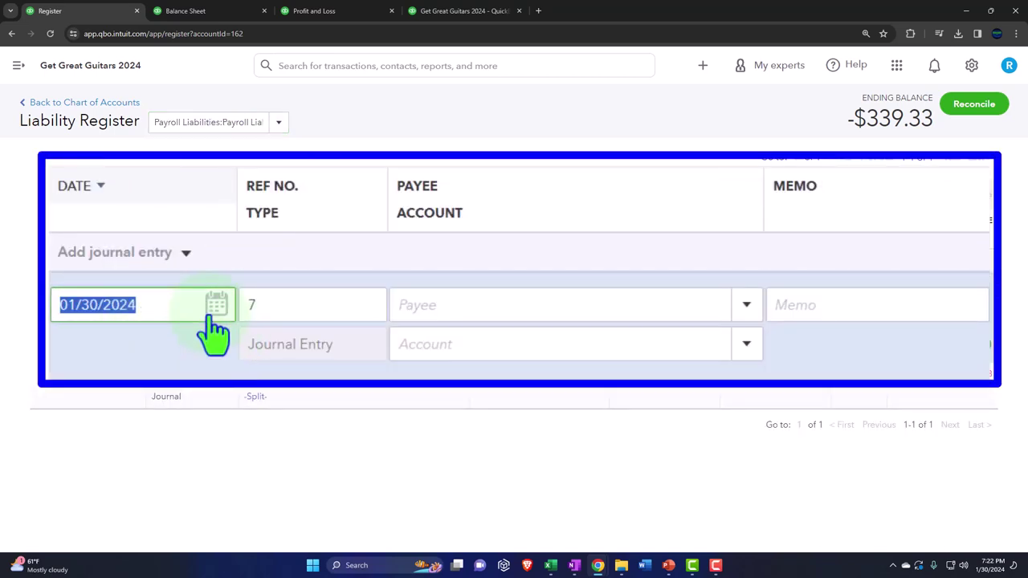
text(02/29/)
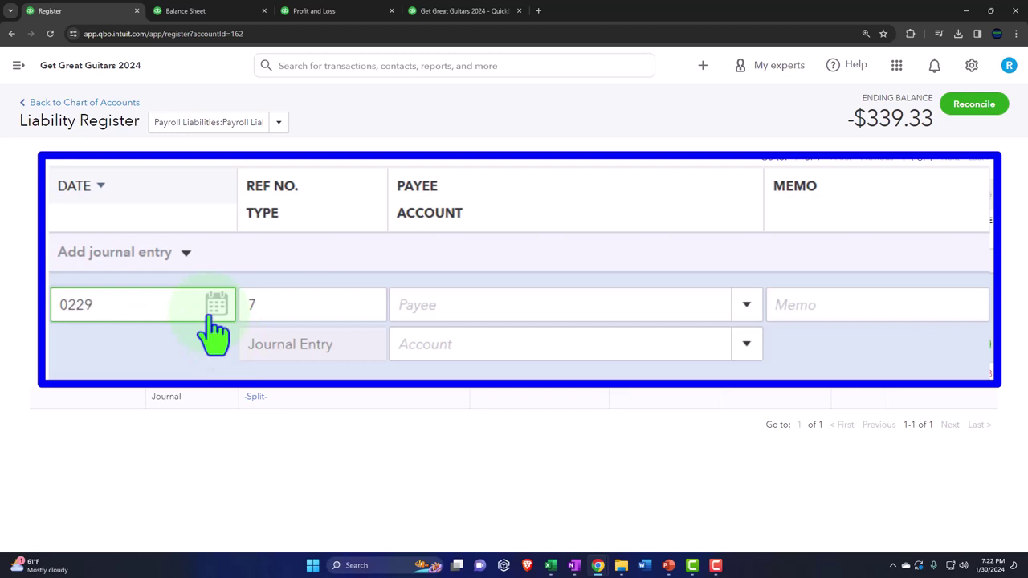
text(2024)
key(Tab)
key(Tab)
key(Tab)
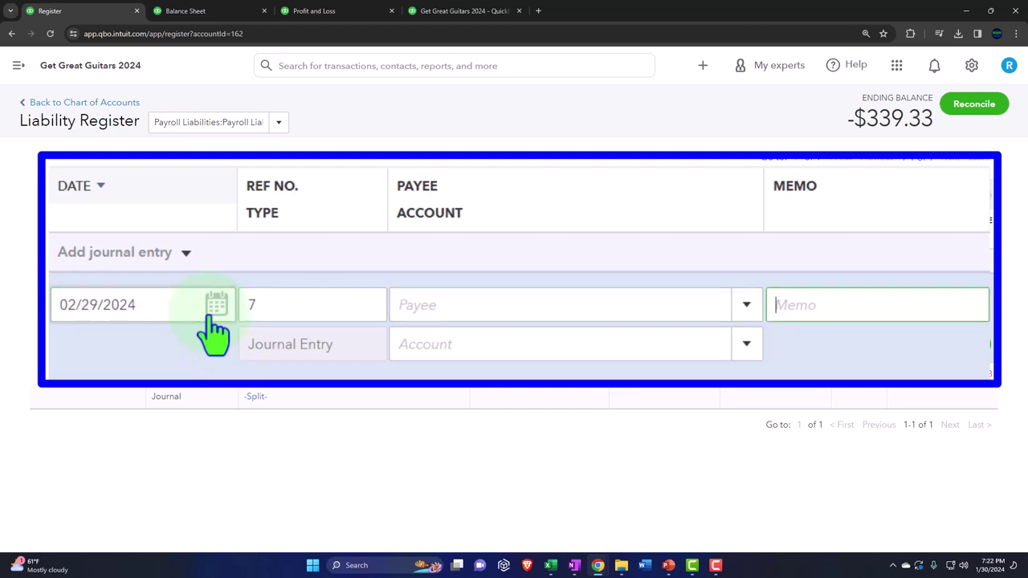
- Enter the memo "Taxed adjustment" and a decrease of 228.66 in the new journal entry
text(Adj for tax)
key(BackSpace)
key(BackSpace)
key(BackSpace)
key(BackSpace)
key(BackSpace)
key(BackSpace)
key(BackSpace)
key(BackSpace)
key(BackSpace)
key(BackSpace)
text(Taxed adjustment)
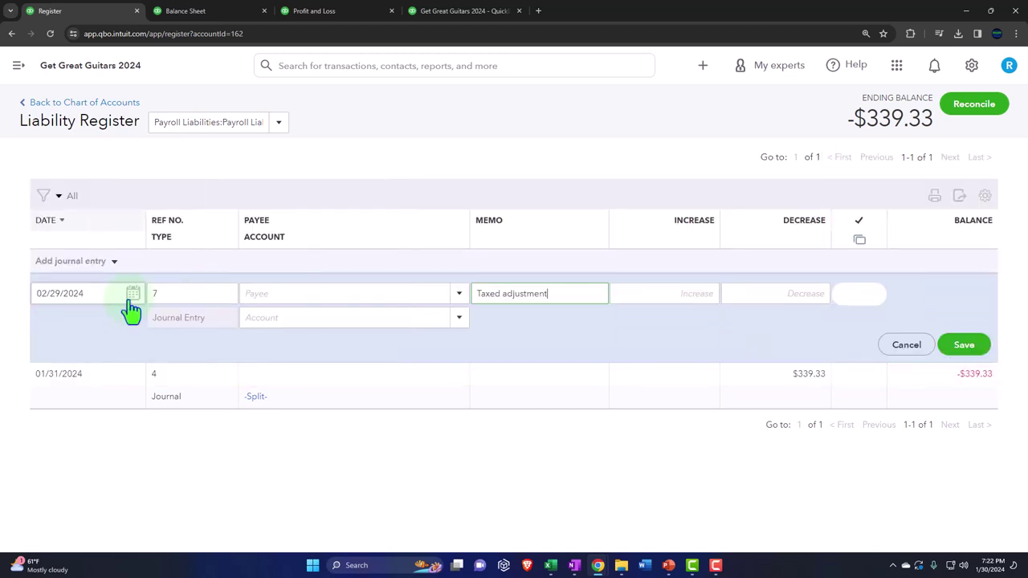
key(Tab)
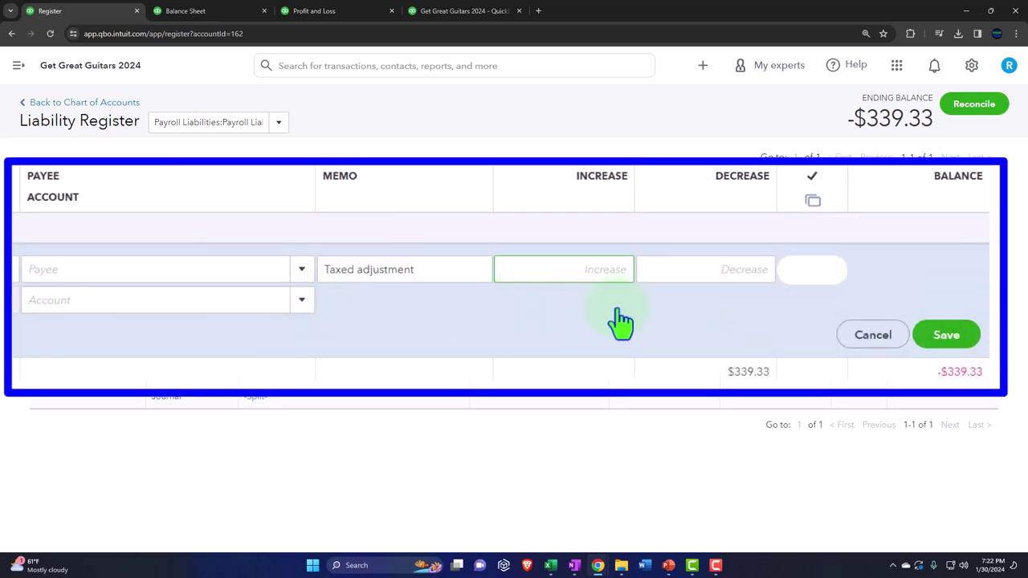
key(Tab)
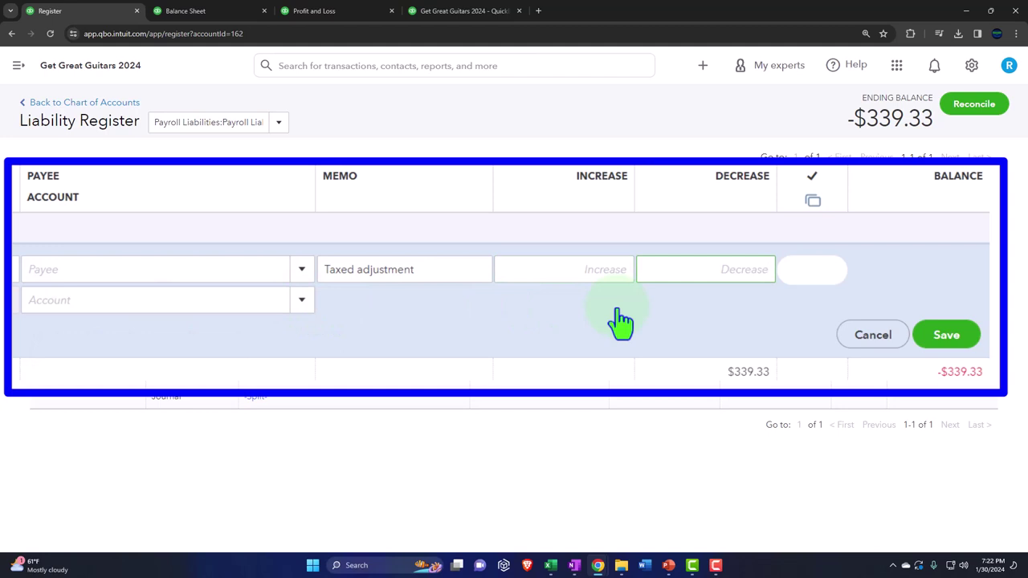
text(228.66)
key(Tab)
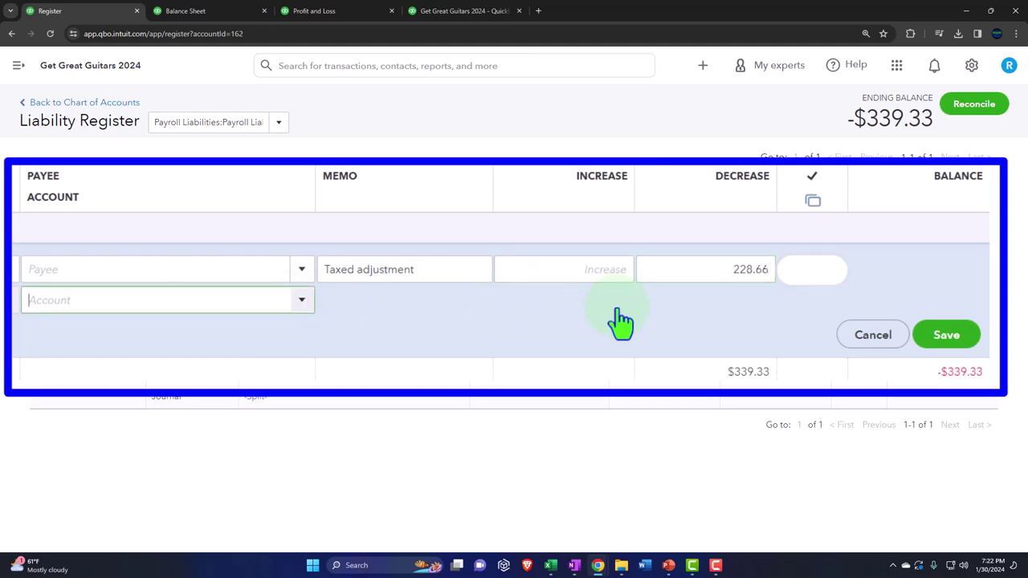
- Assign the journal entry to the Payroll Tax Adj account under payroll expense taxes and save it
text(par)
key(BackSpace)
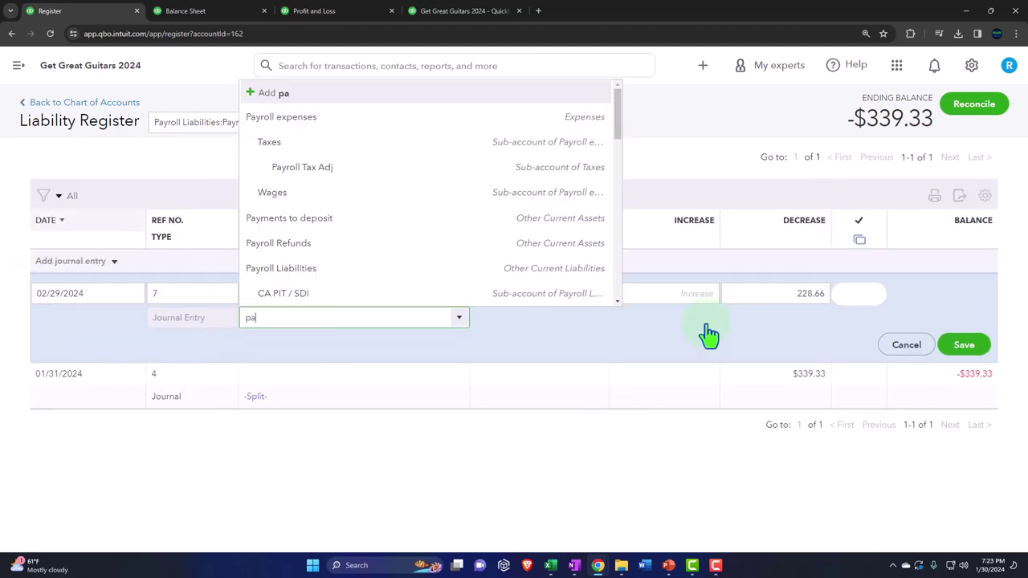
text(yroll)
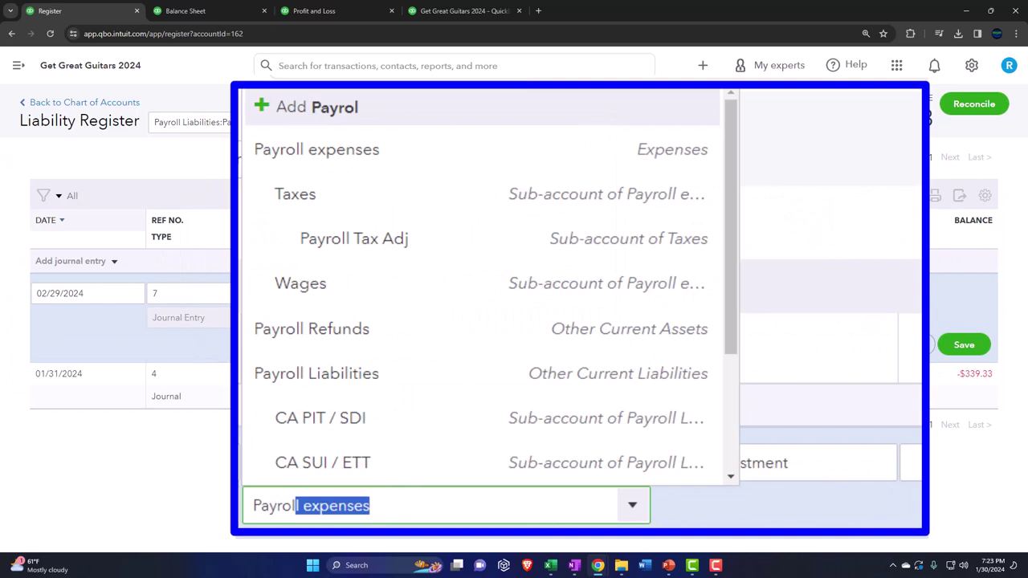
text( t)
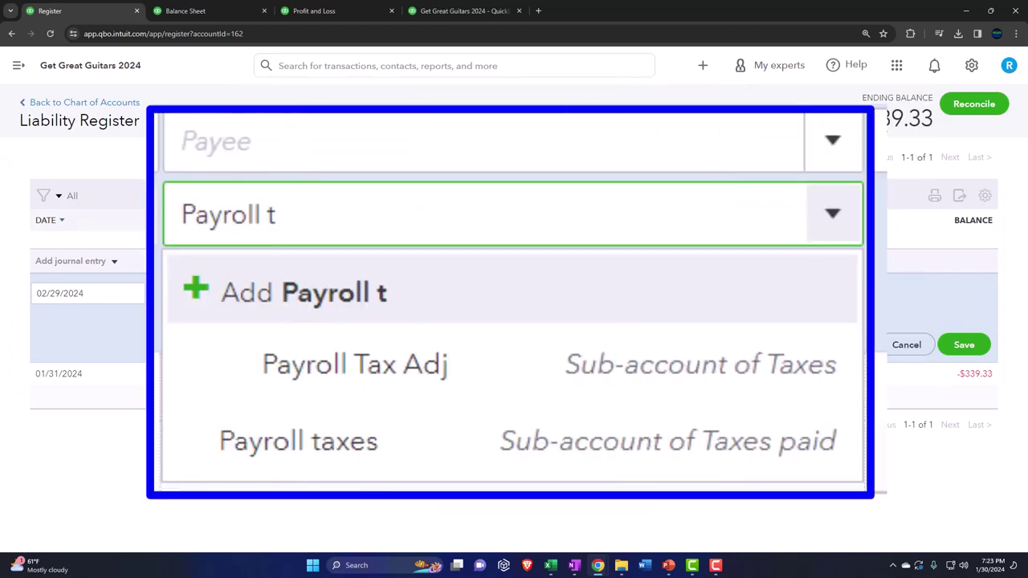
click(452, 393)
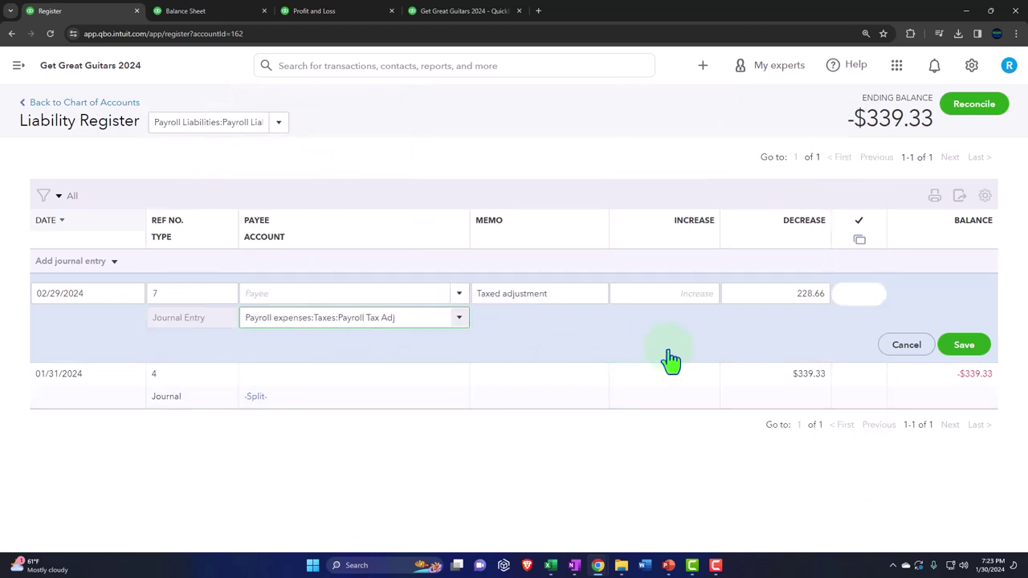
click(964, 345)
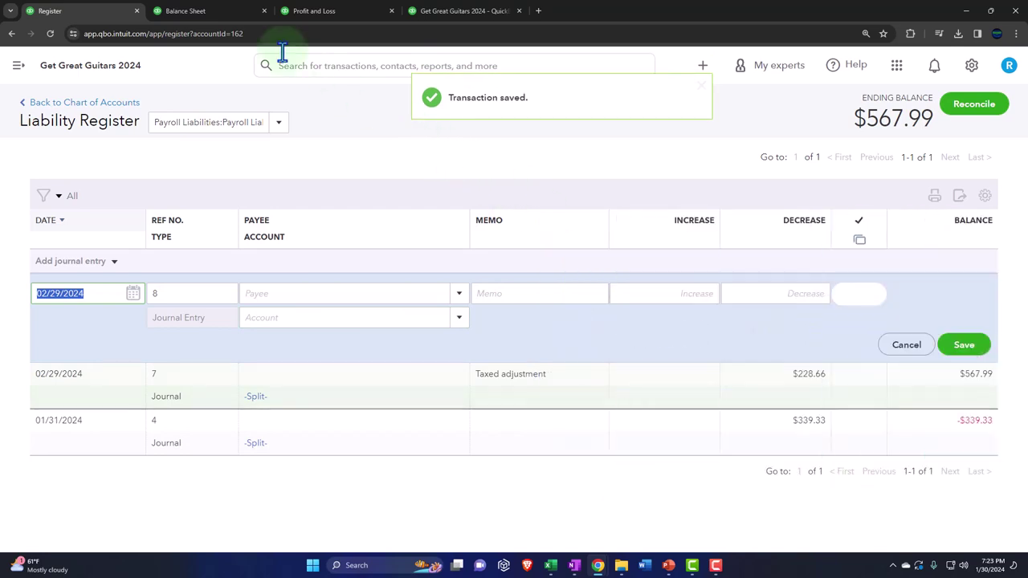
- Drill down from the Balance Sheet into the February 2024 Payroll Liability Adj amount under Payroll Liabilities
click(209, 13)
scroll(538, 314, up, 3)
scroll(537, 314, up, 8)
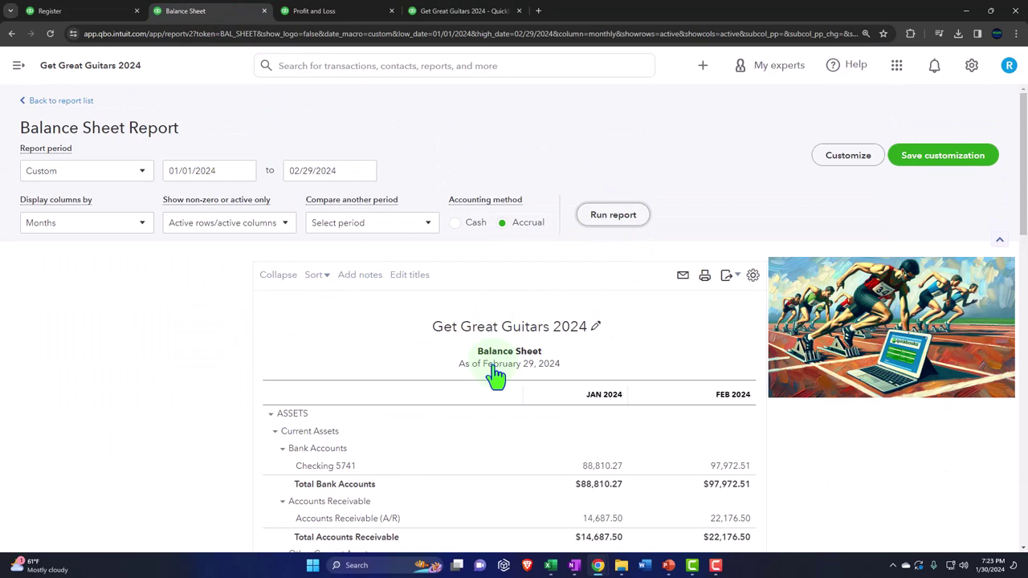
scroll(495, 374, down, 10)
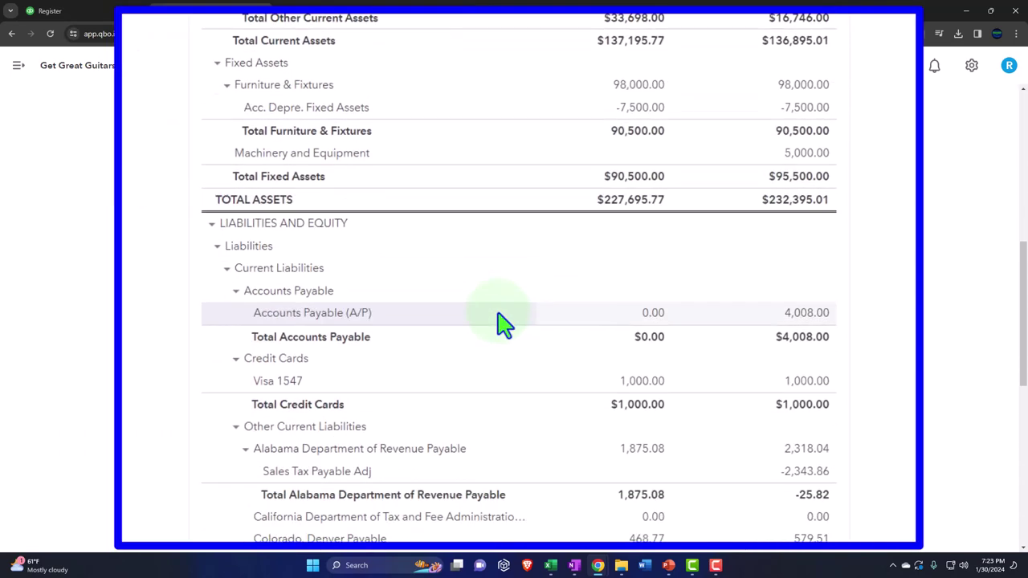
scroll(502, 321, down, 7)
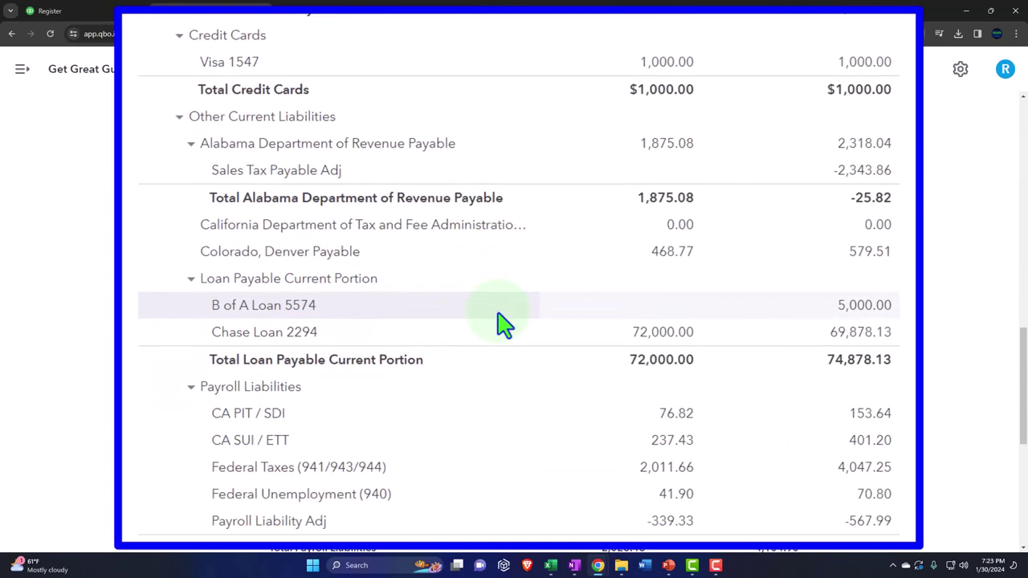
scroll(498, 323, down, 1)
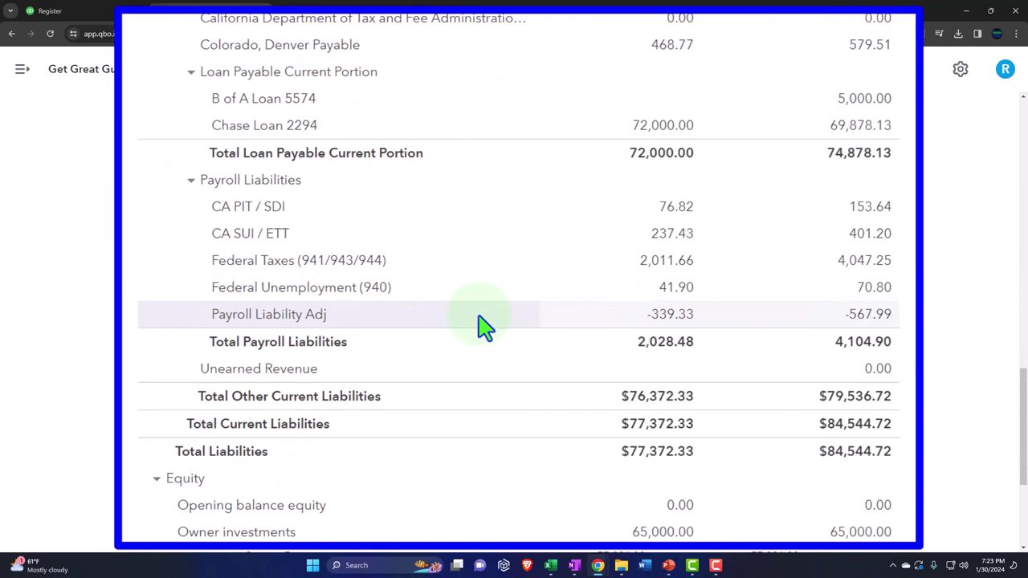
click(867, 317)
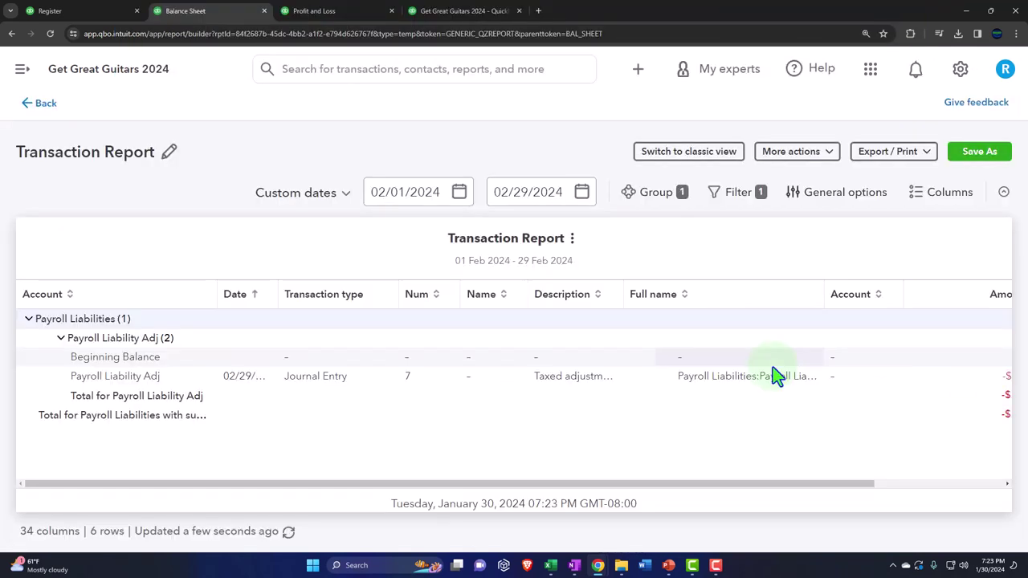
key(ctrl+minus)
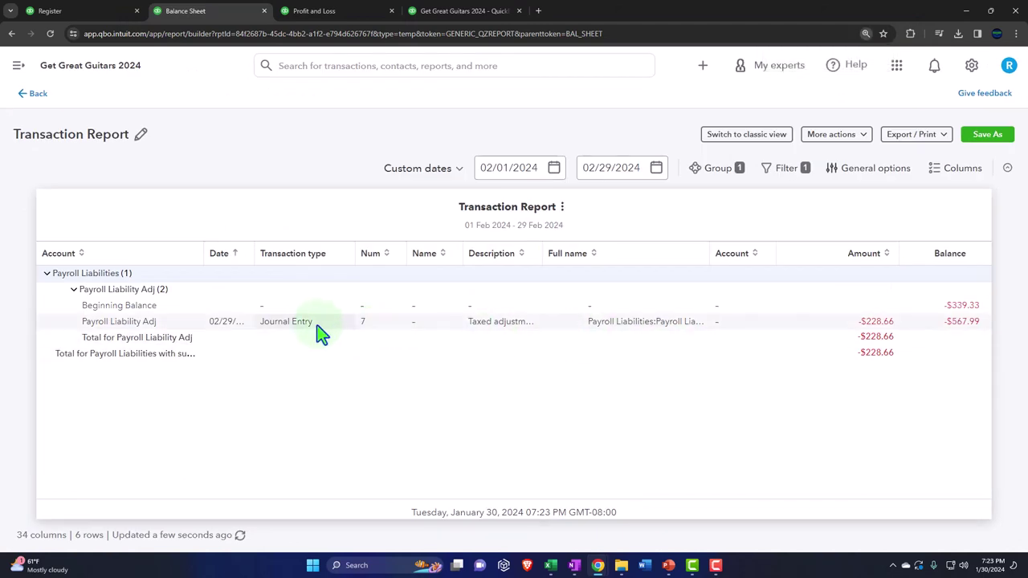
- Open journal entry 7, add the description "Taxed adjustment" to its Payroll Tax Adj line, and save it before returning to the Balance Sheet
click(882, 325)
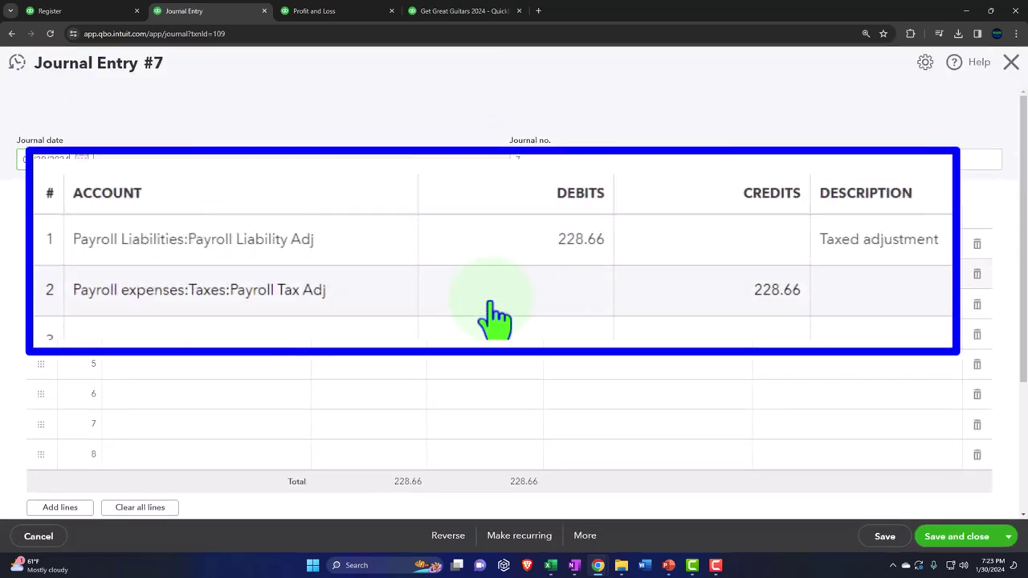
click(939, 246)
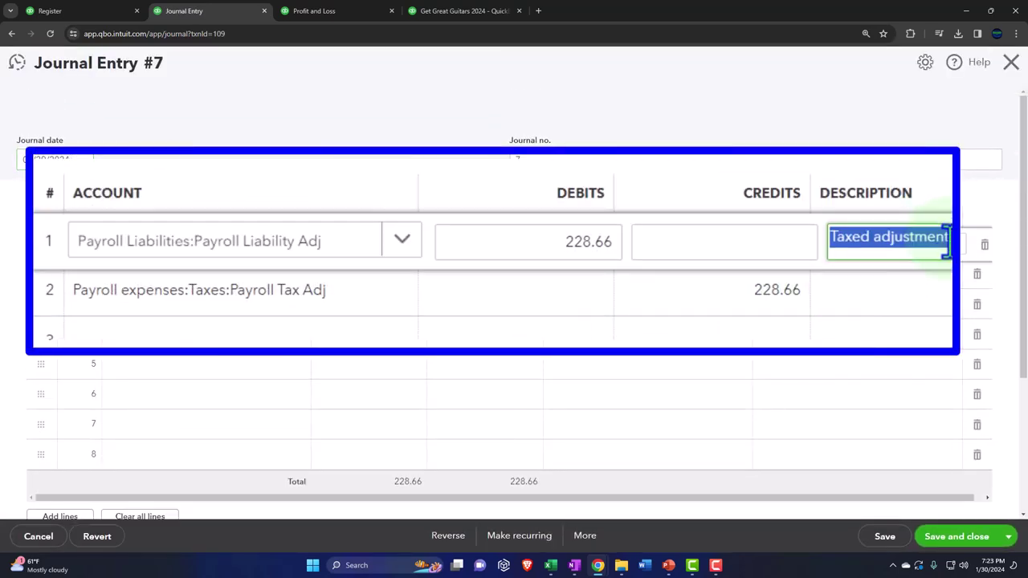
click(903, 319)
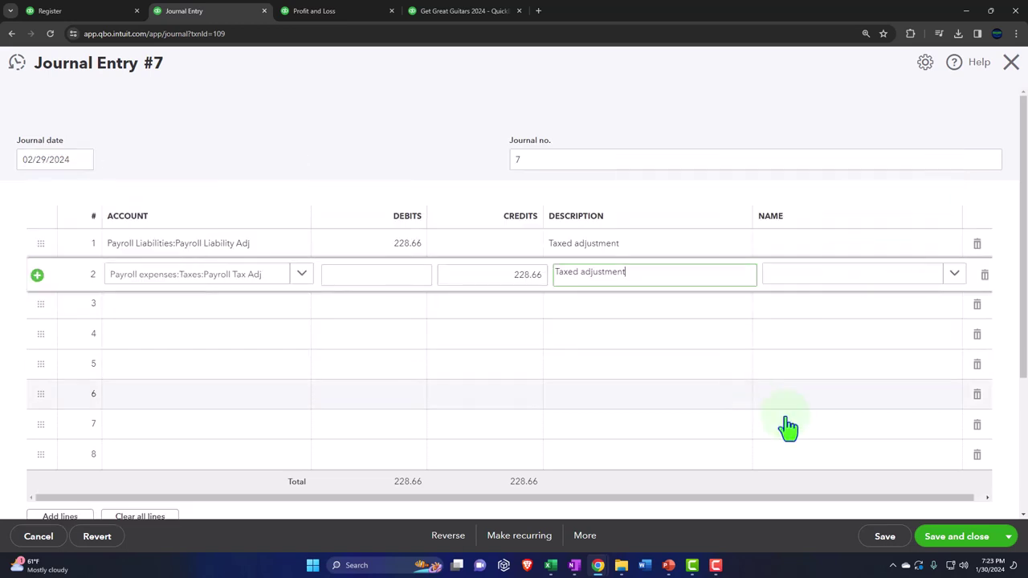
click(955, 537)
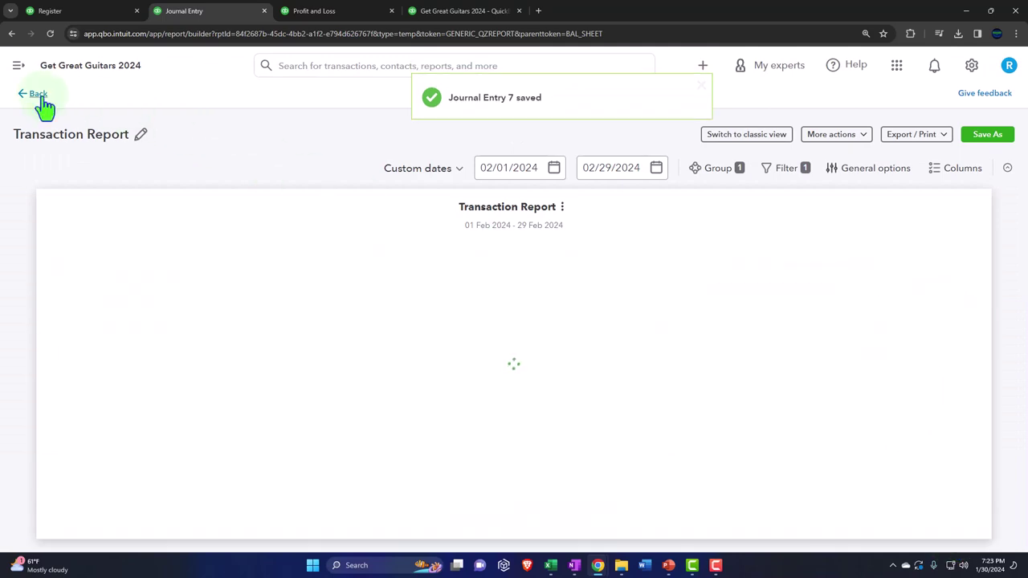
click(38, 95)
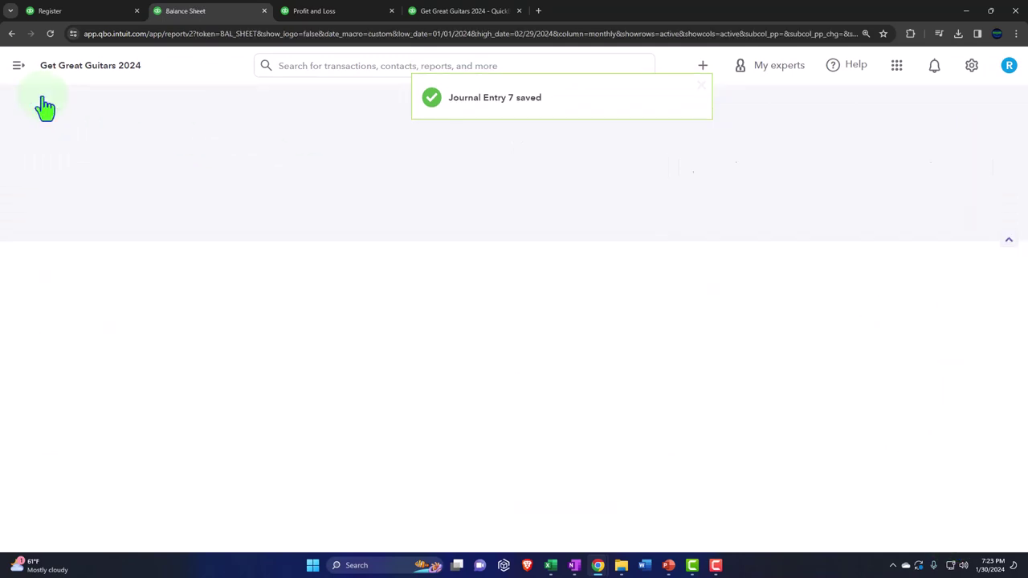
- On the Profit and Loss report, drill down into the February 2024 Payroll Tax Adj amount and return to the report
click(320, 15)
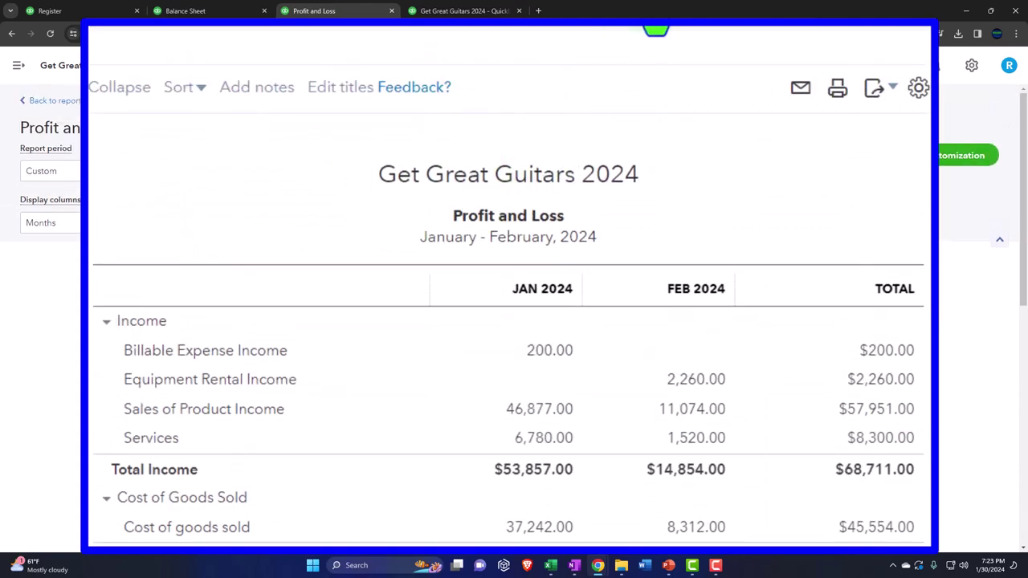
scroll(554, 193, down, 10)
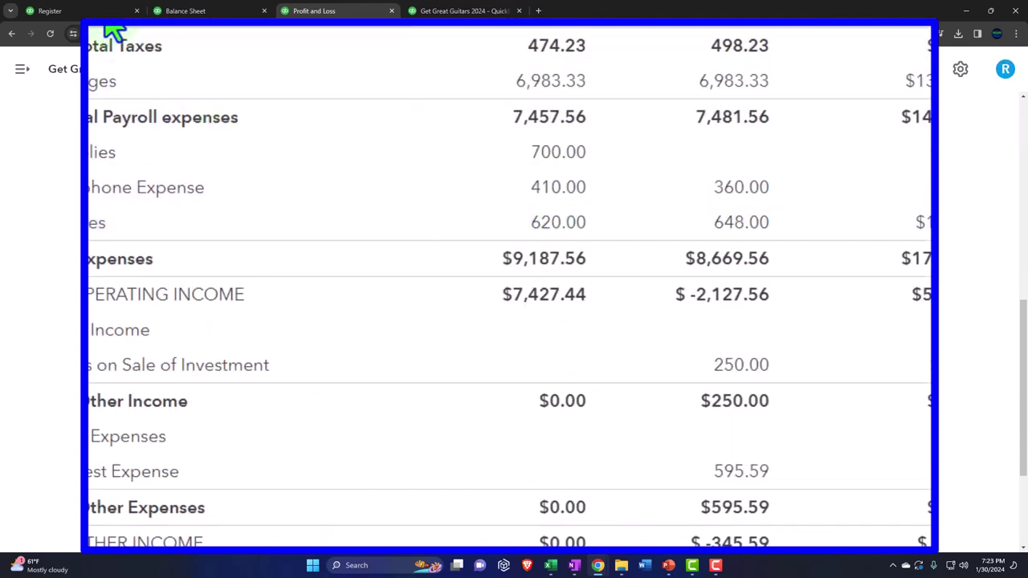
click(739, 40)
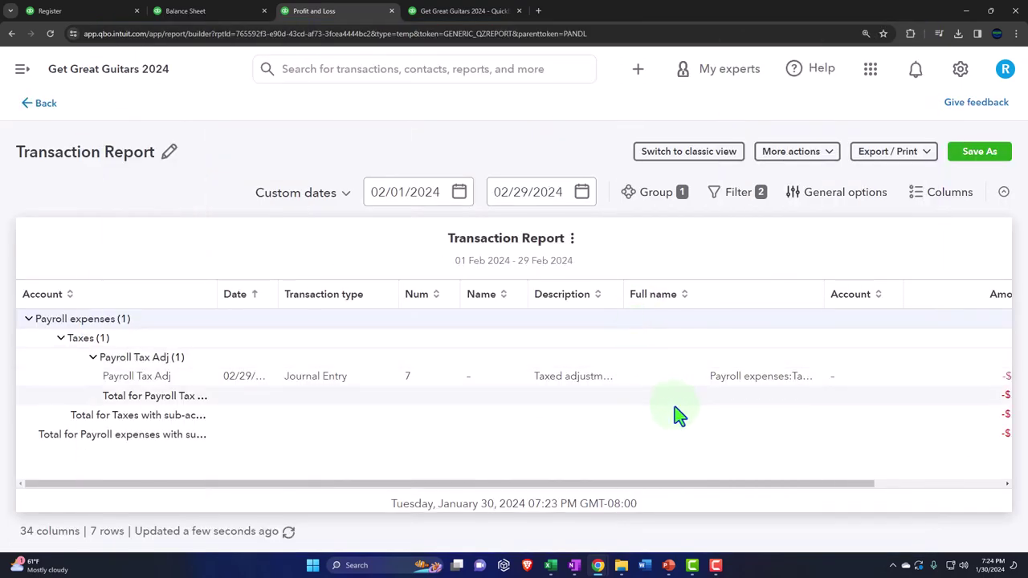
key(ctrl+minus)
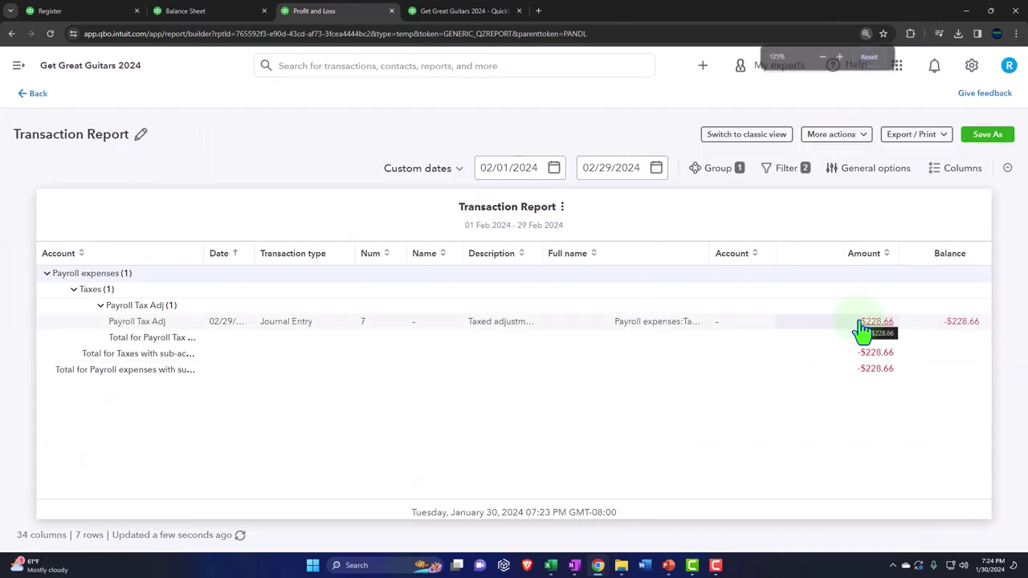
click(37, 95)
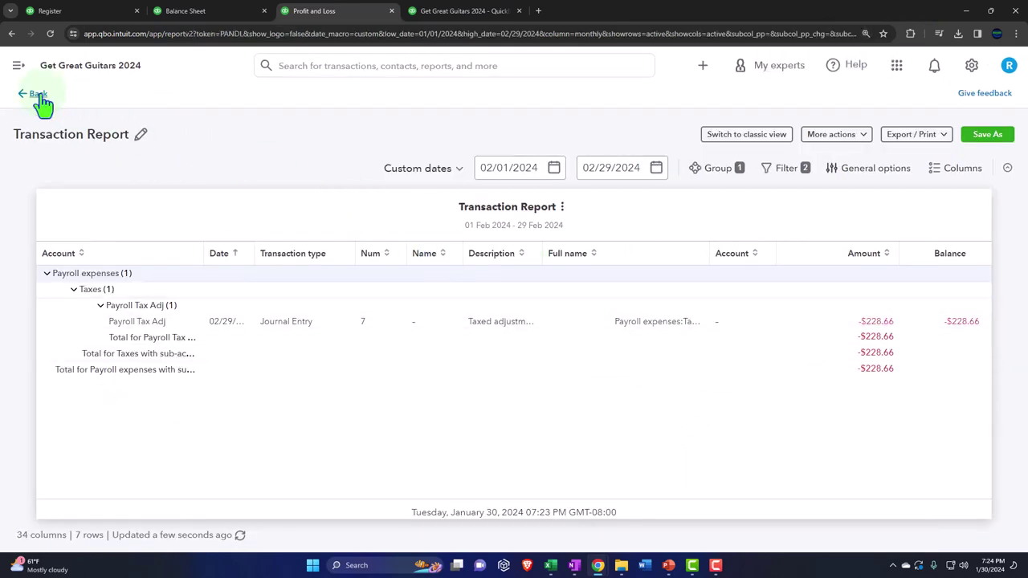
key(ctrl+plus)
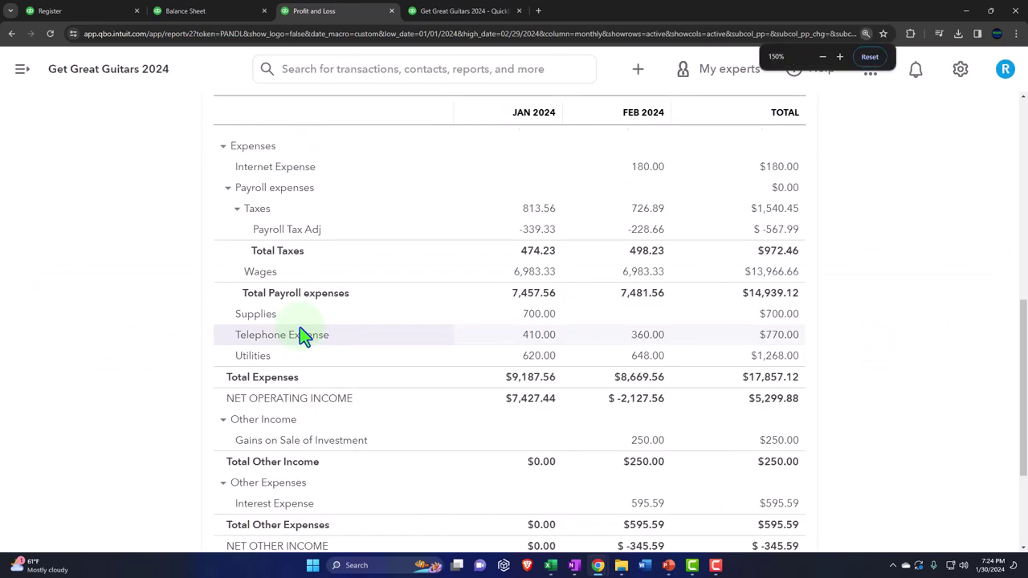
- Switch to the PayrollAggregatedReport workbook in Excel and examine the employee and employer taxes on the Payroll Details sheet
mouse_move(551, 566)
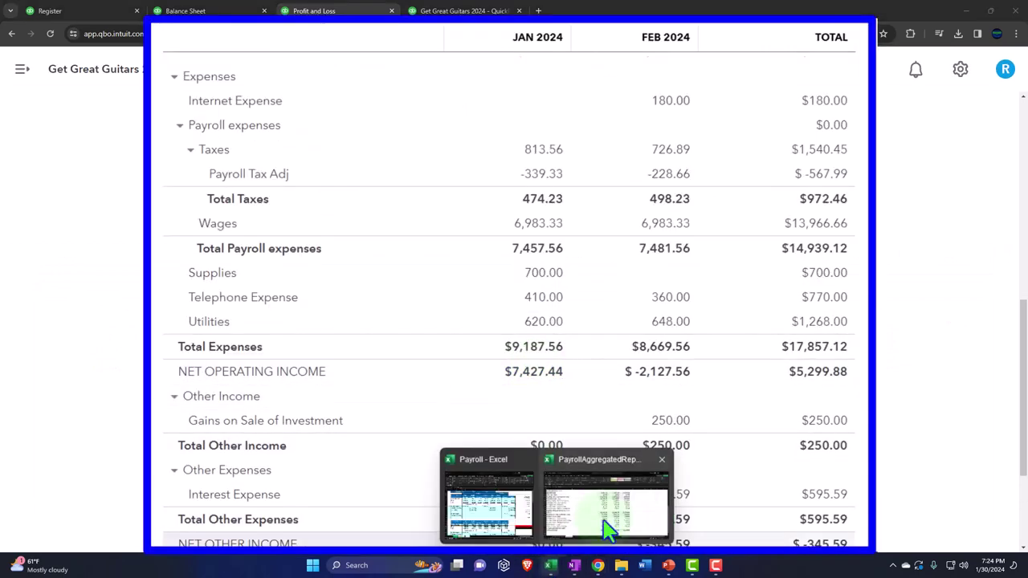
click(608, 528)
click(272, 372)
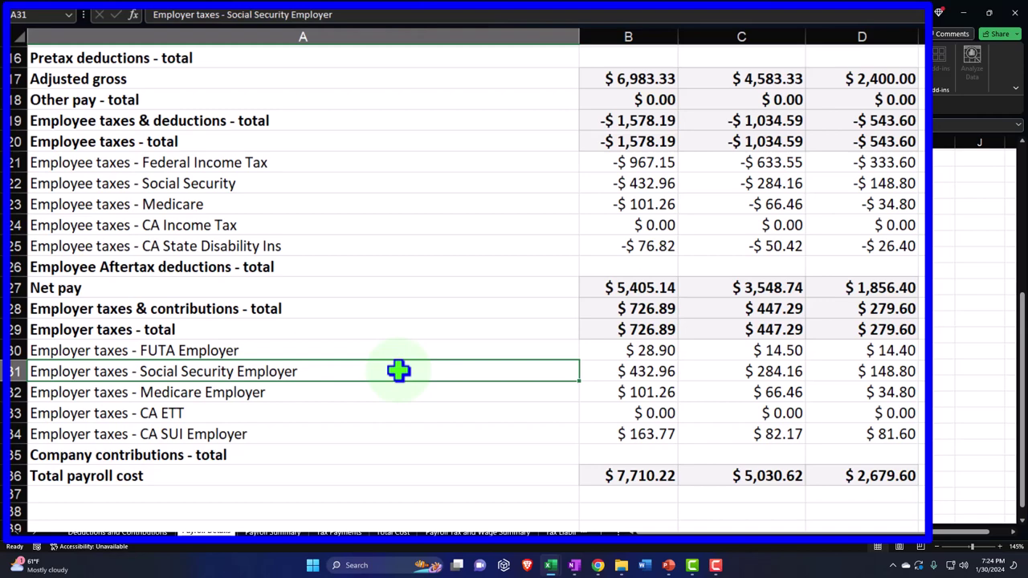
scroll(397, 371, up, 5)
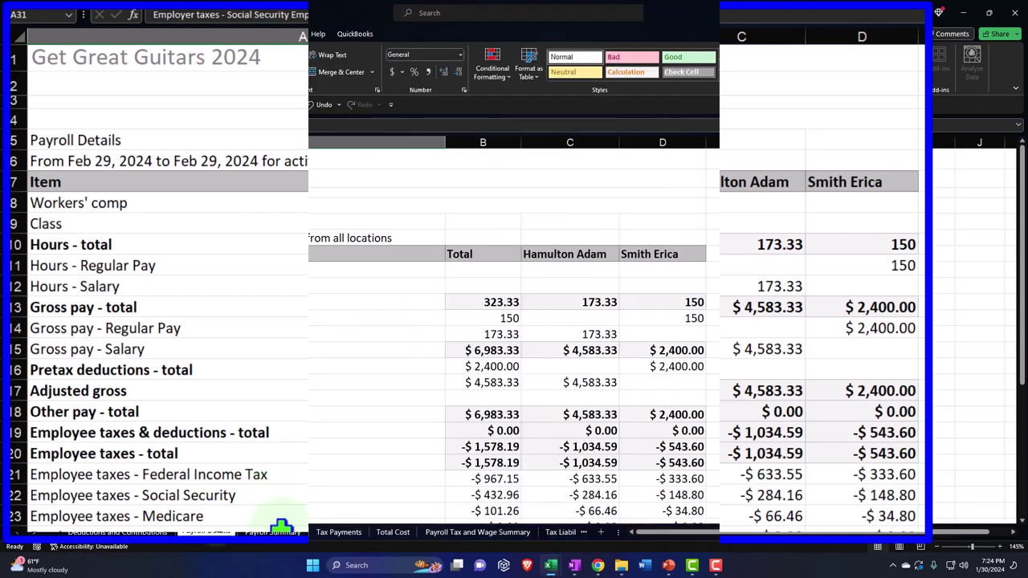
click(148, 531)
click(207, 533)
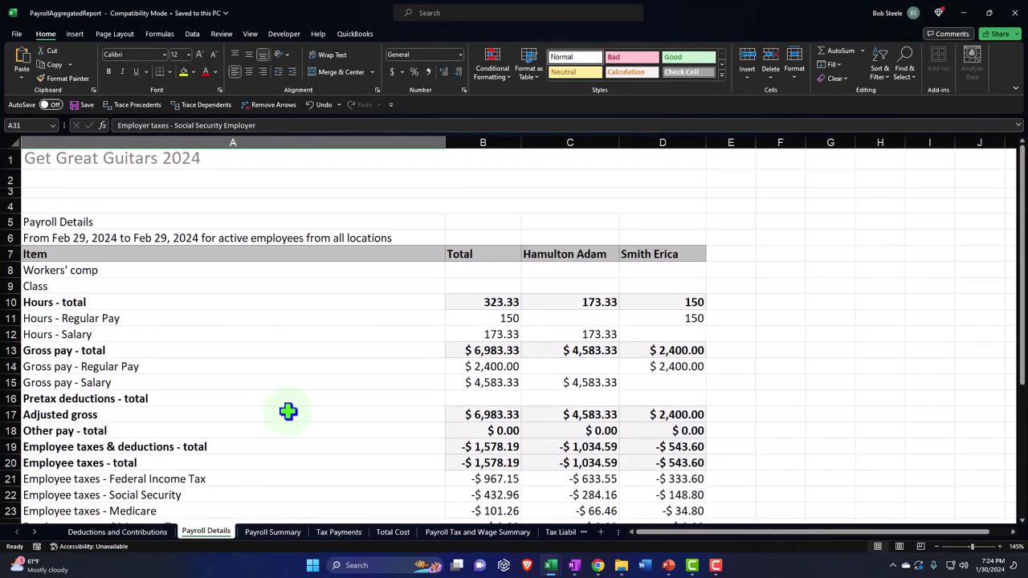
- Examine the Total column of the Payroll Details sheet, including the employee taxes and deductions total
scroll(289, 411, down, 1)
scroll(288, 411, down, 1)
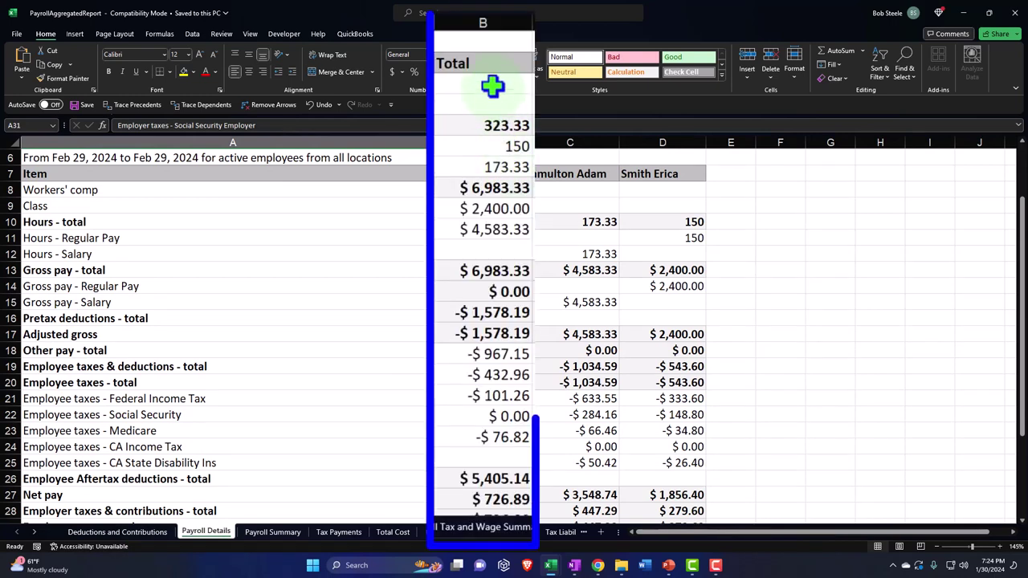
drag(482, 174, 485, 431)
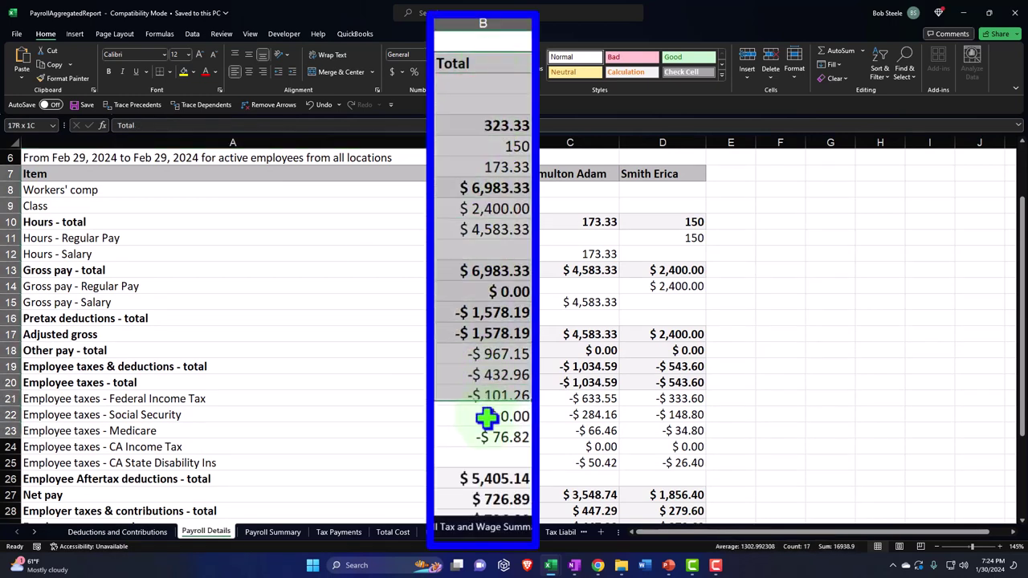
click(472, 311)
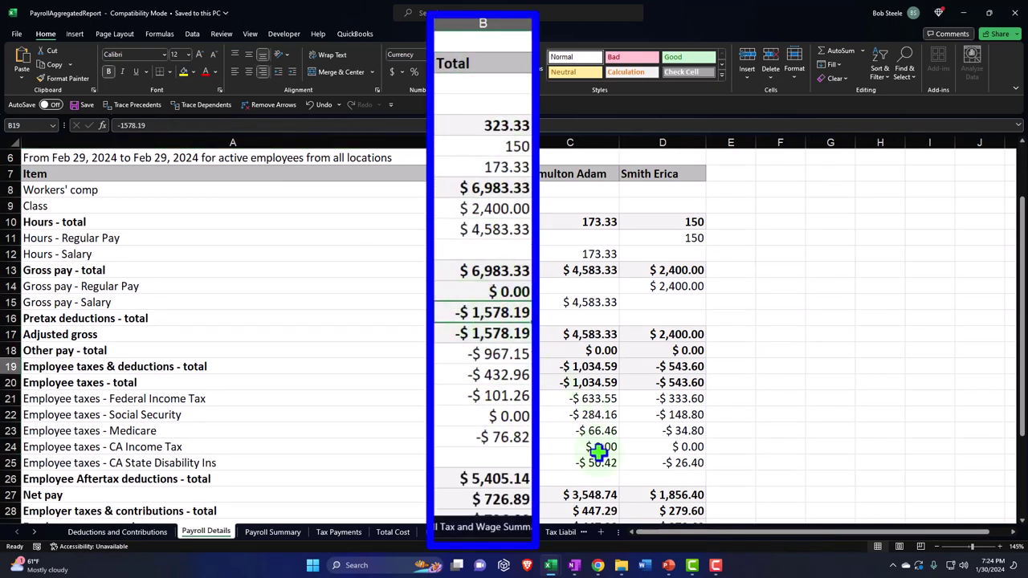
- Switch back to QuickBooks Online and compare the Profit and Loss payroll expenses with the Balance Sheet payroll liabilities
mouse_move(598, 565)
click(519, 514)
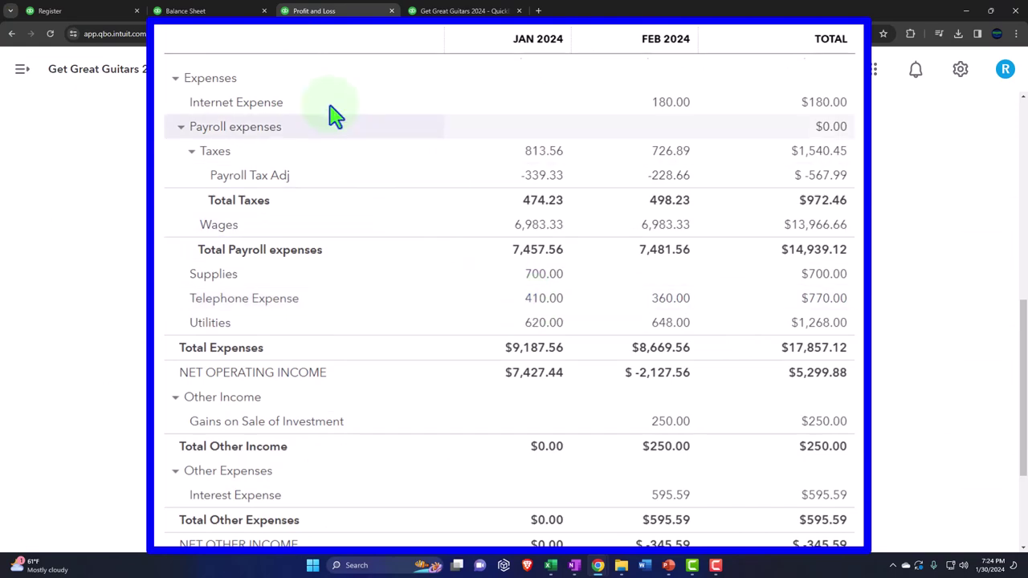
click(184, 11)
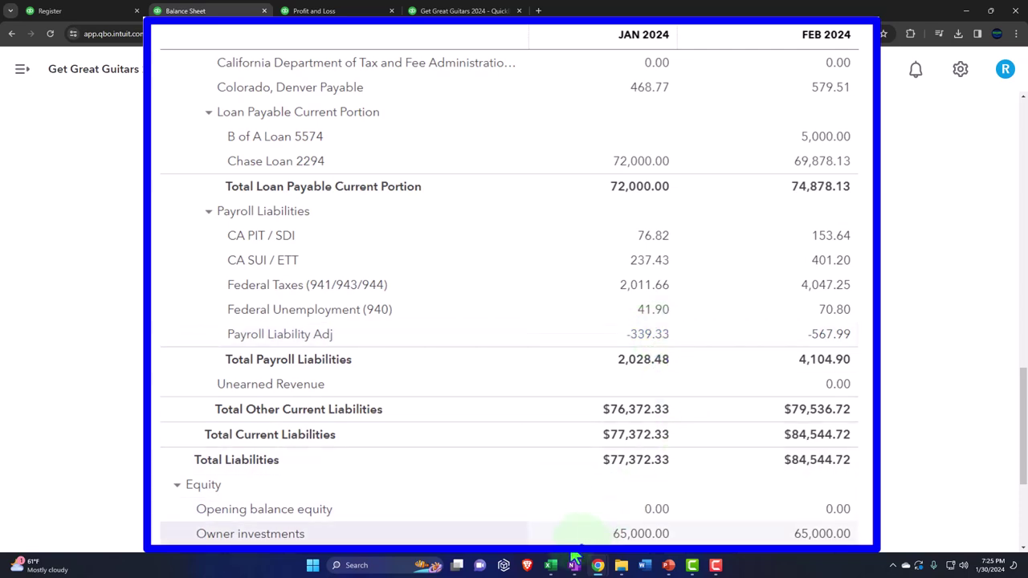
- Return to the Excel payroll report and highlight the Payroll Details rows and the Total column from total hours through CA Income Tax
mouse_move(560, 569)
click(574, 507)
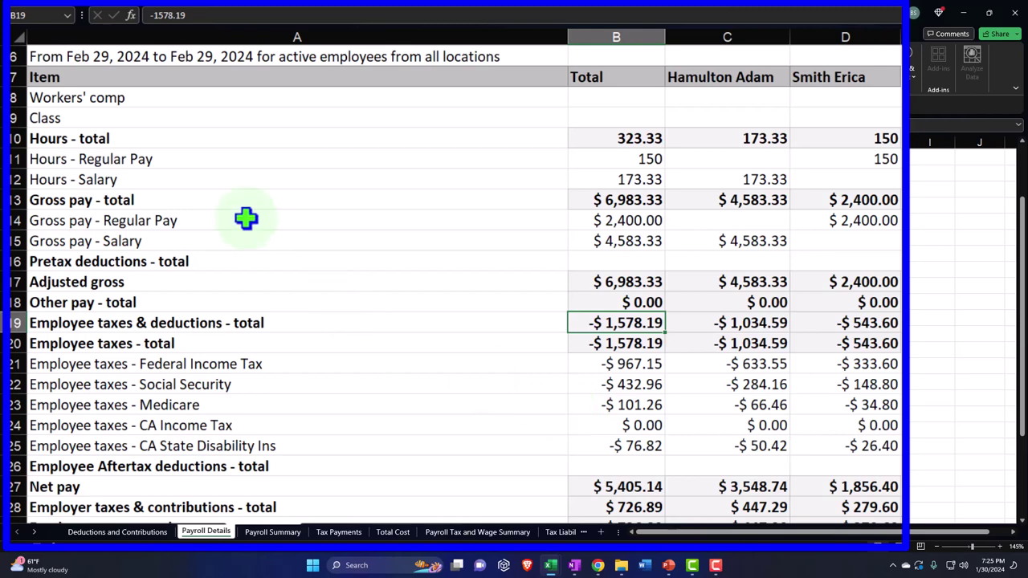
drag(149, 105, 866, 463)
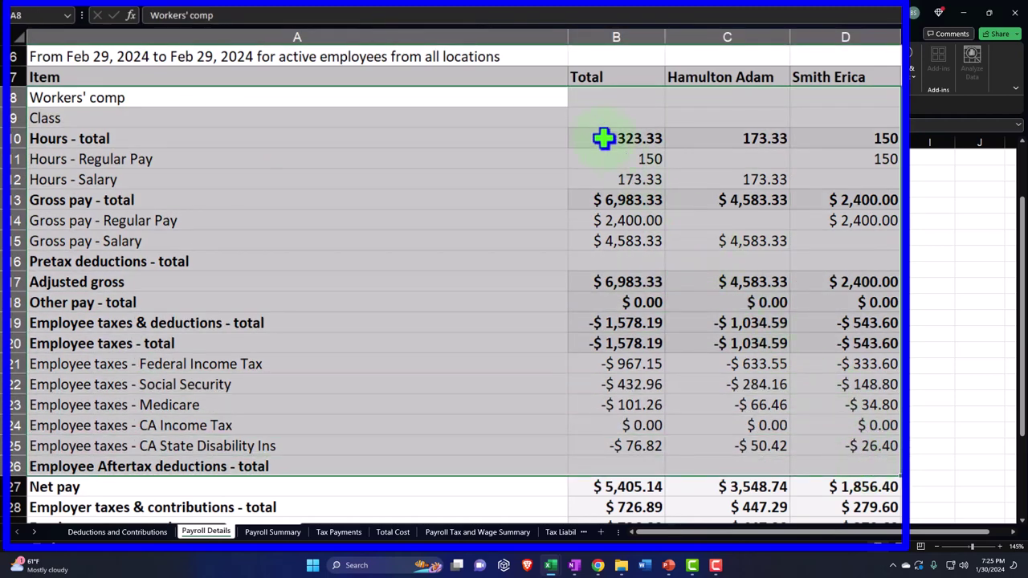
drag(602, 138, 601, 426)
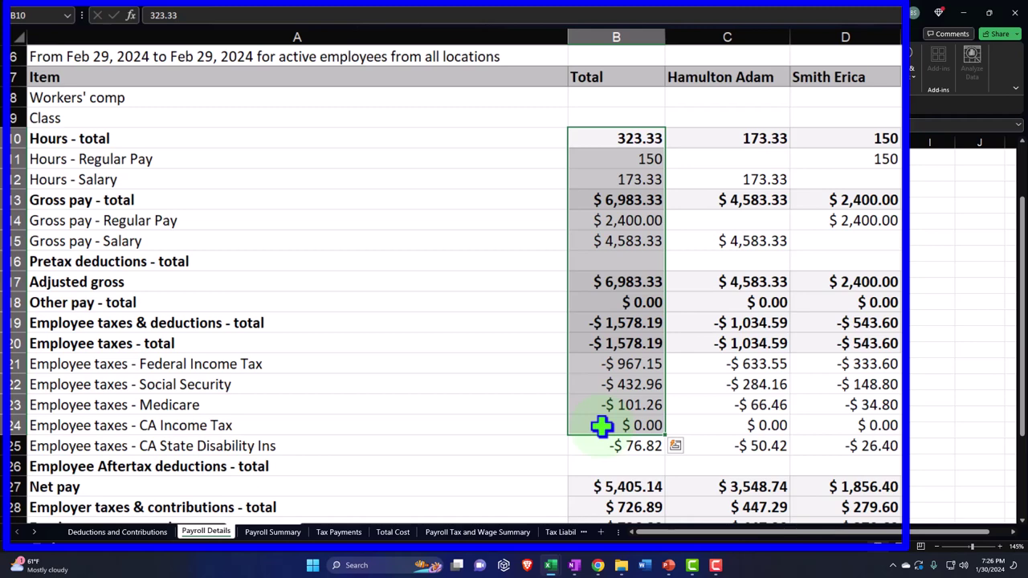
- Switch to QuickBooks Online and review the January–February 2024 Balance Sheet through total liabilities and equity
mouse_move(597, 566)
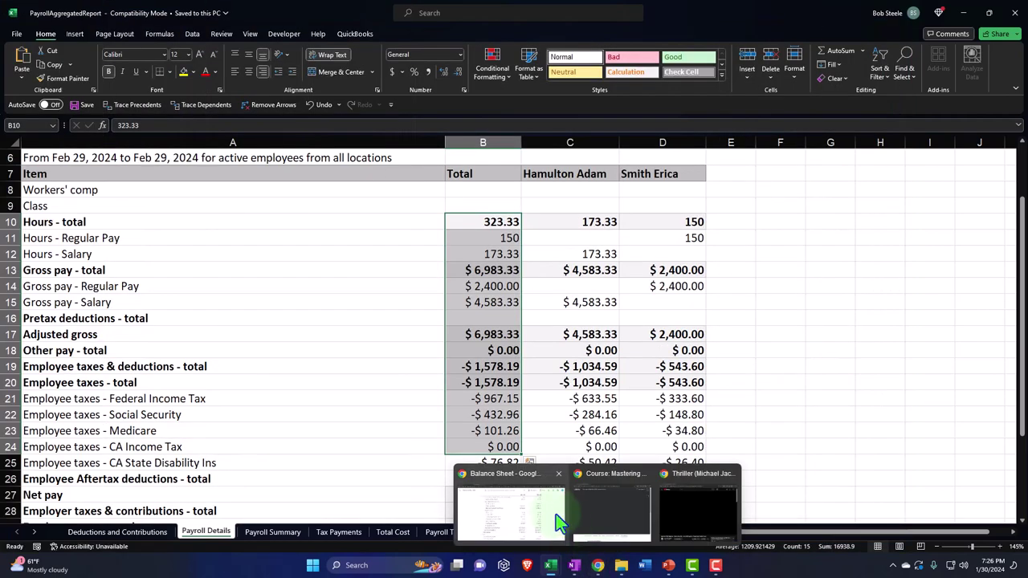
click(556, 514)
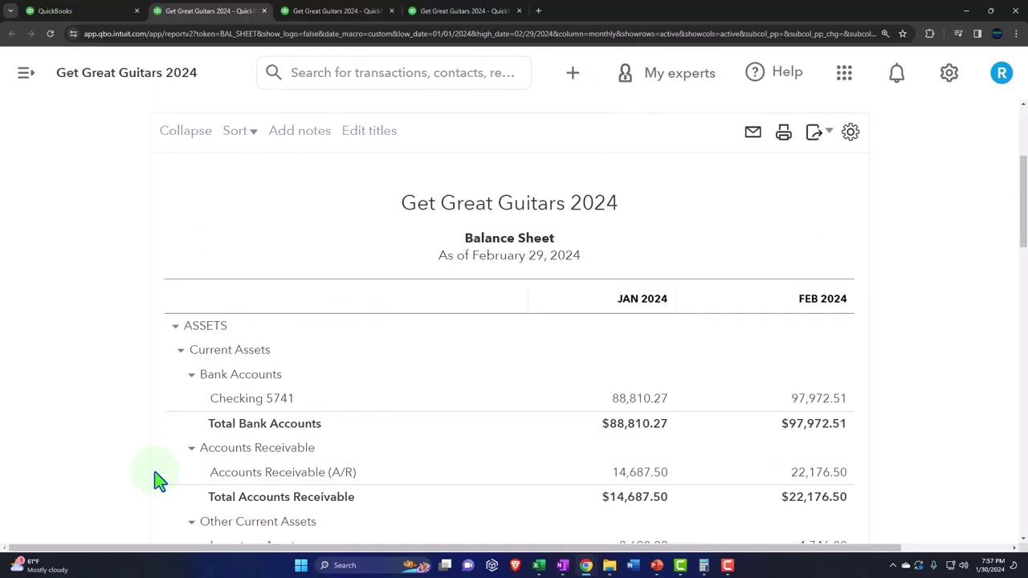
scroll(153, 478, up, 4)
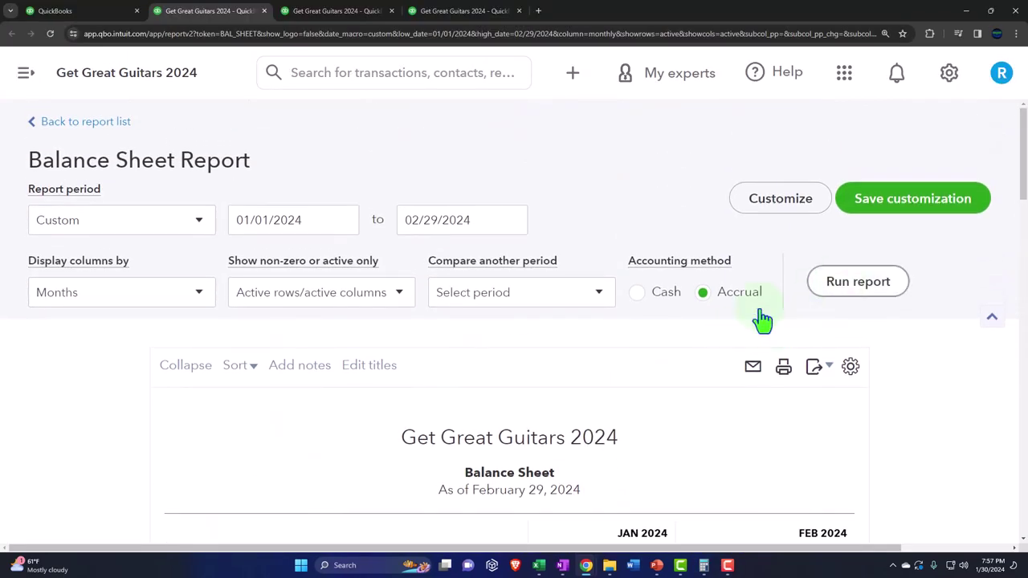
scroll(305, 390, down, 9)
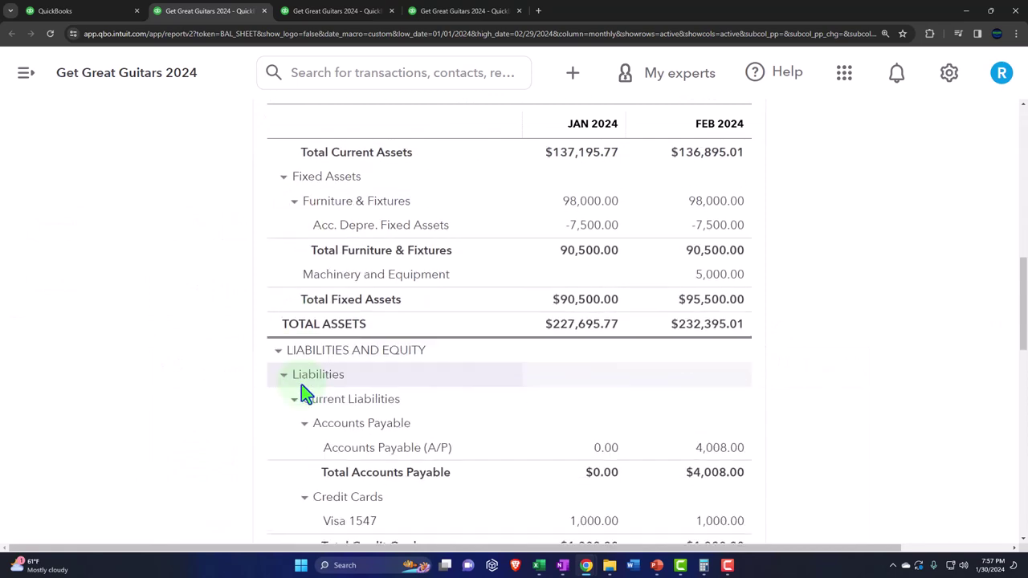
scroll(305, 393, down, 12)
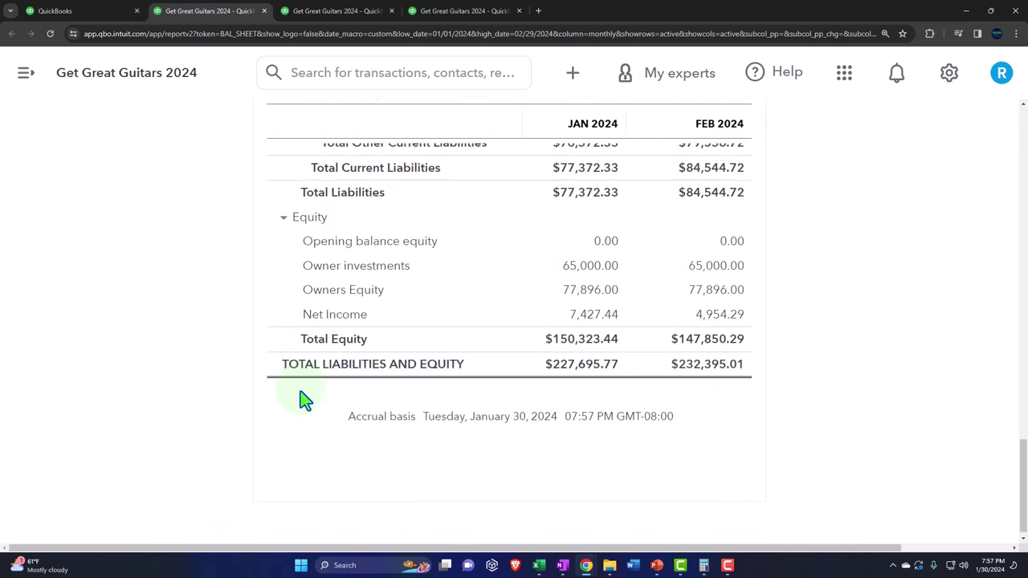
- Rerun the January–February 2024 Profit and Loss report and review it through net income
click(337, 11)
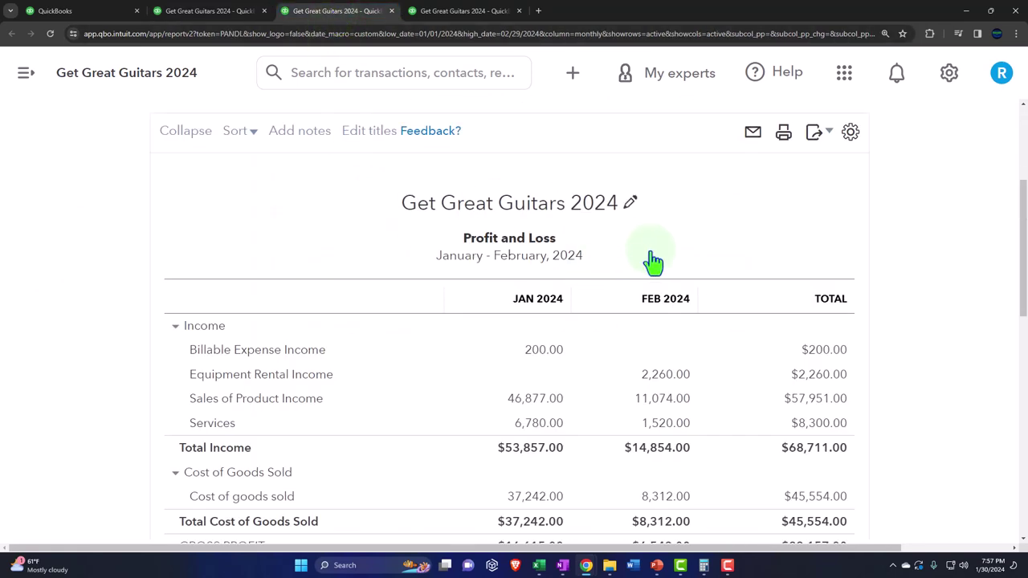
scroll(683, 262, up, 3)
click(831, 267)
scroll(798, 383, down, 3)
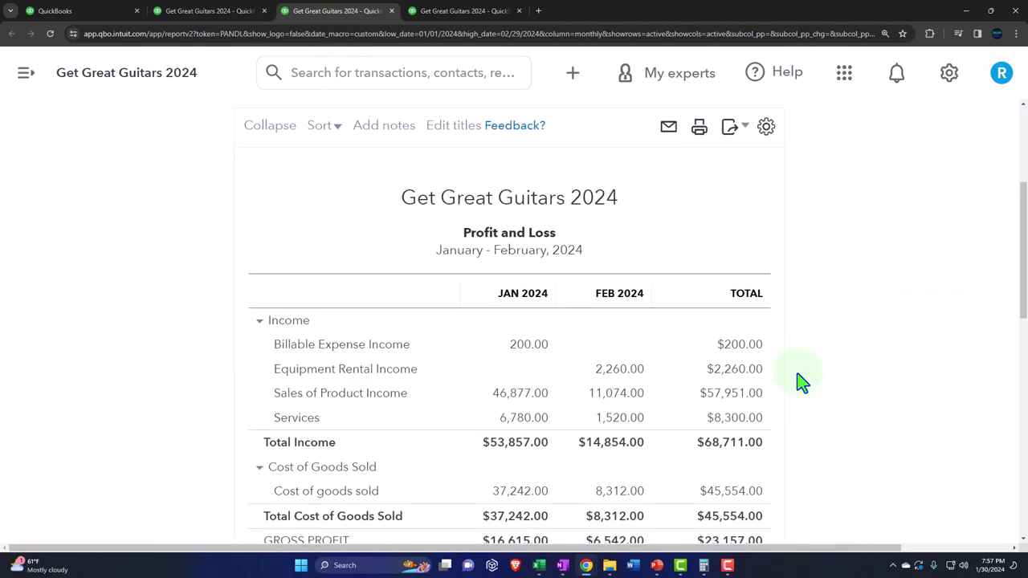
scroll(798, 383, down, 8)
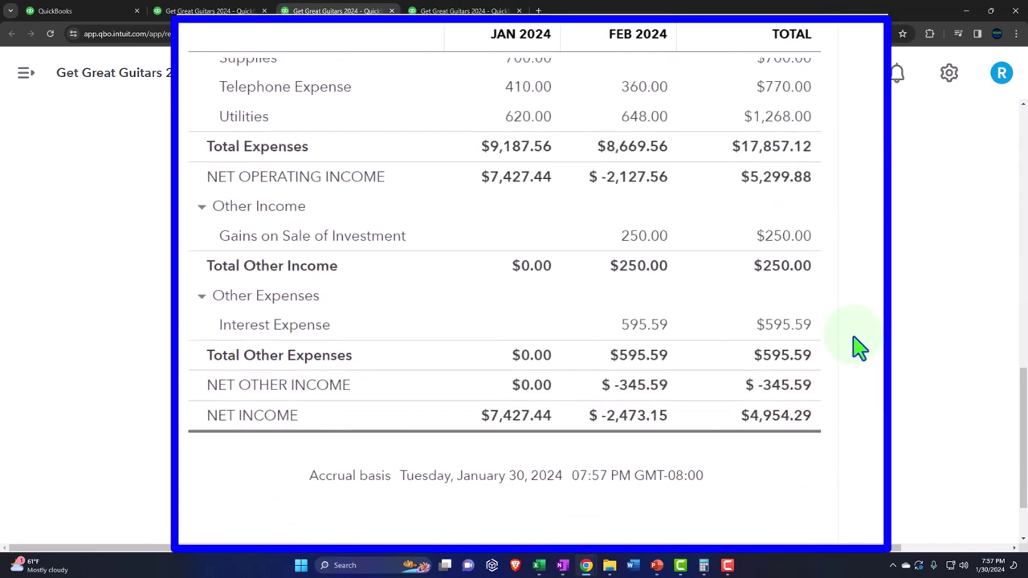
- Rerun the monthly Trial Balance report as of February 29, 2024
click(464, 11)
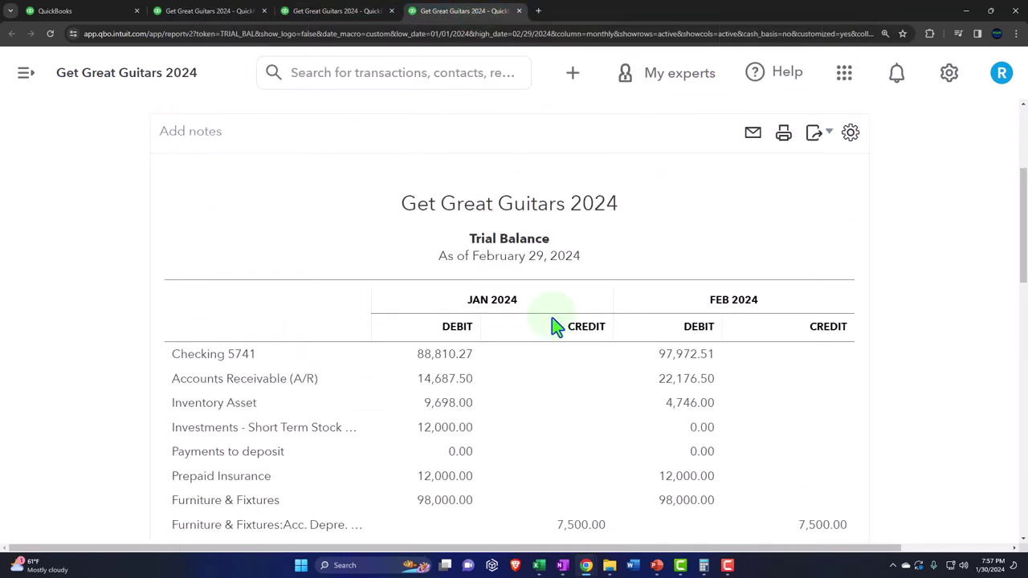
scroll(554, 325, up, 3)
click(662, 269)
scroll(161, 403, down, 3)
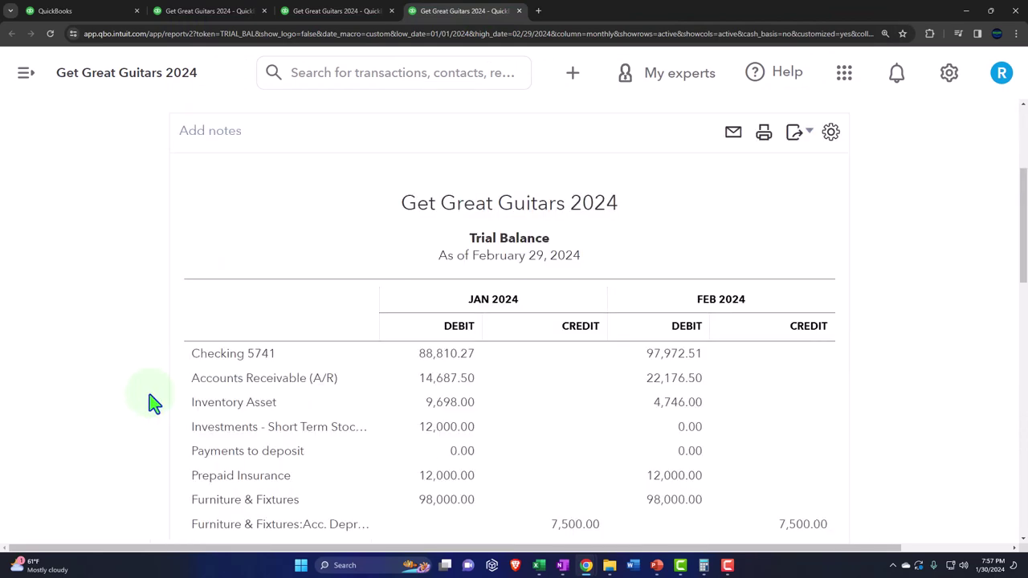
- Examine the January and February Trial Balance accounts, from assets and payroll liabilities through equity, income and expenses to the total row
scroll(152, 404, down, 3)
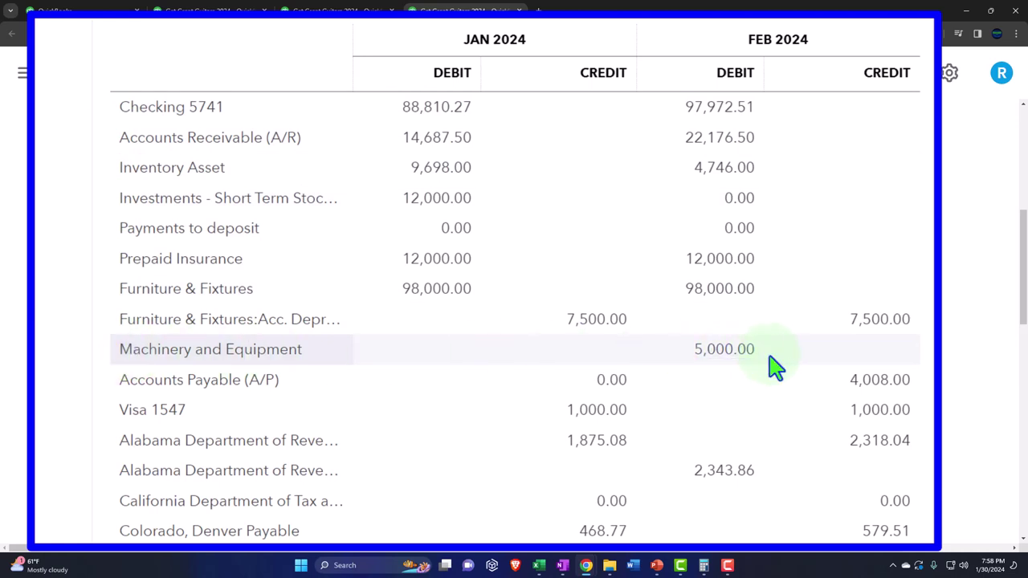
scroll(773, 366, down, 3)
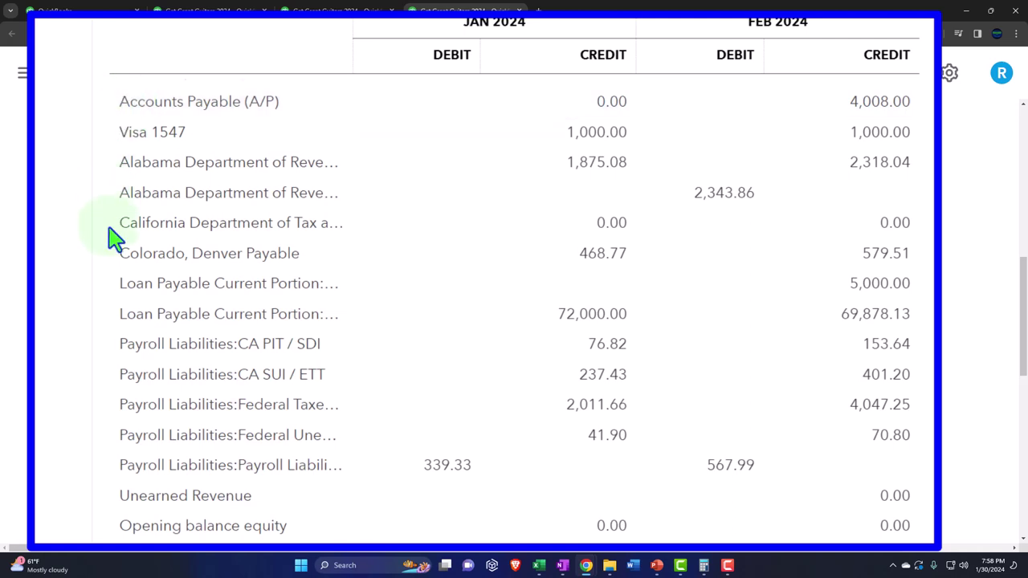
scroll(100, 353, down, 1)
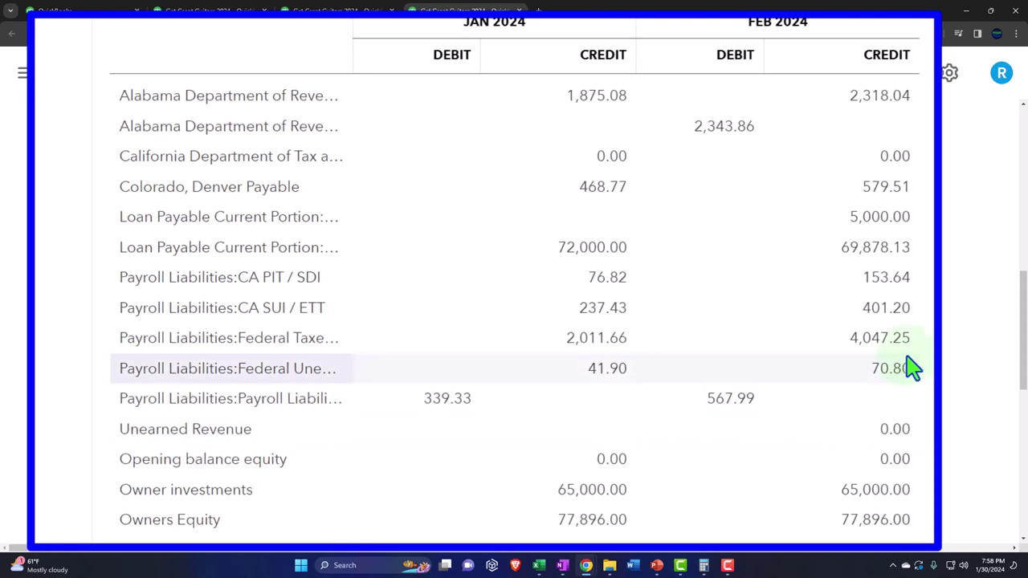
scroll(910, 368, down, 4)
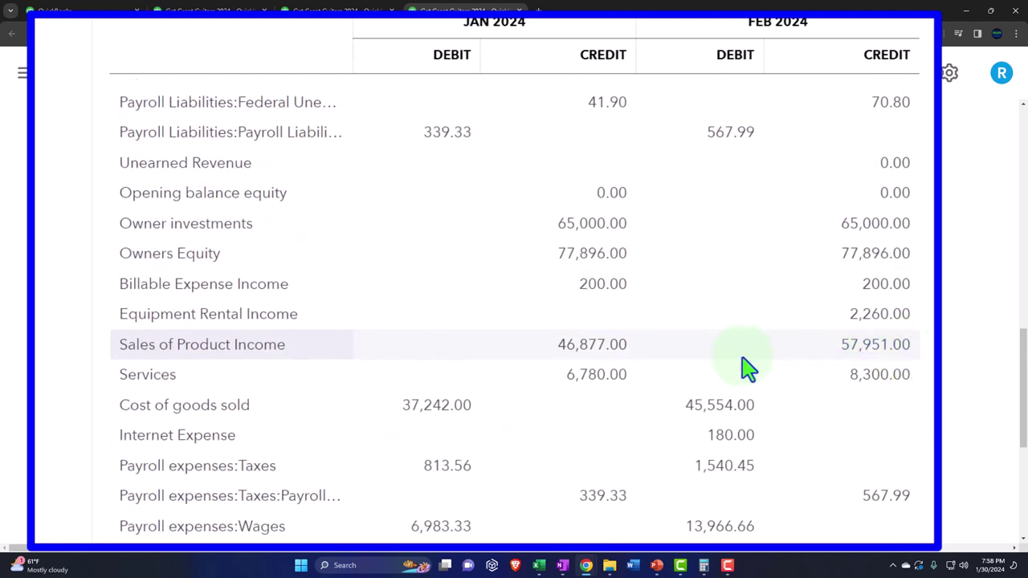
scroll(99, 221, down, 1)
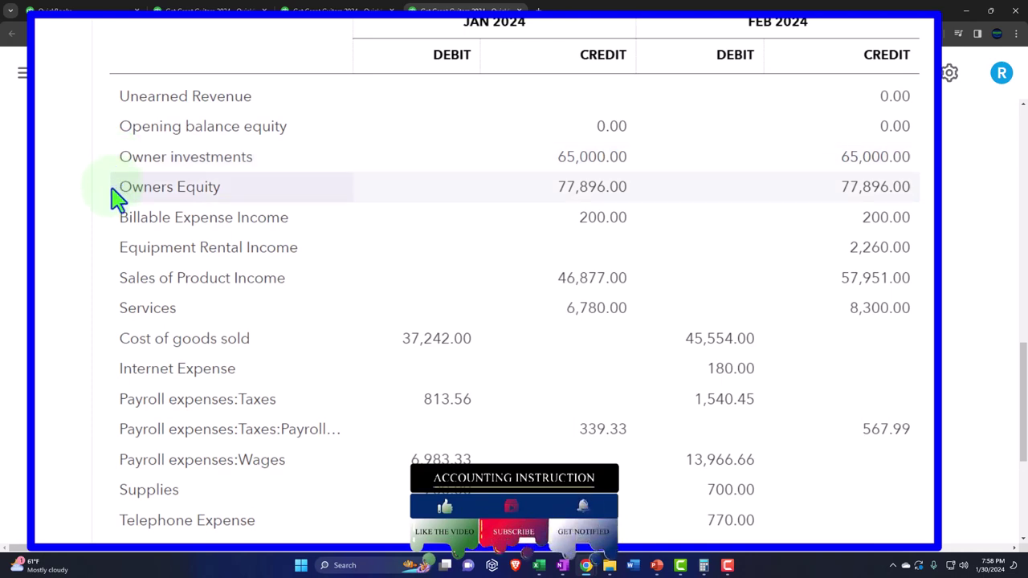
scroll(116, 197, down, 2)
scroll(112, 197, down, 2)
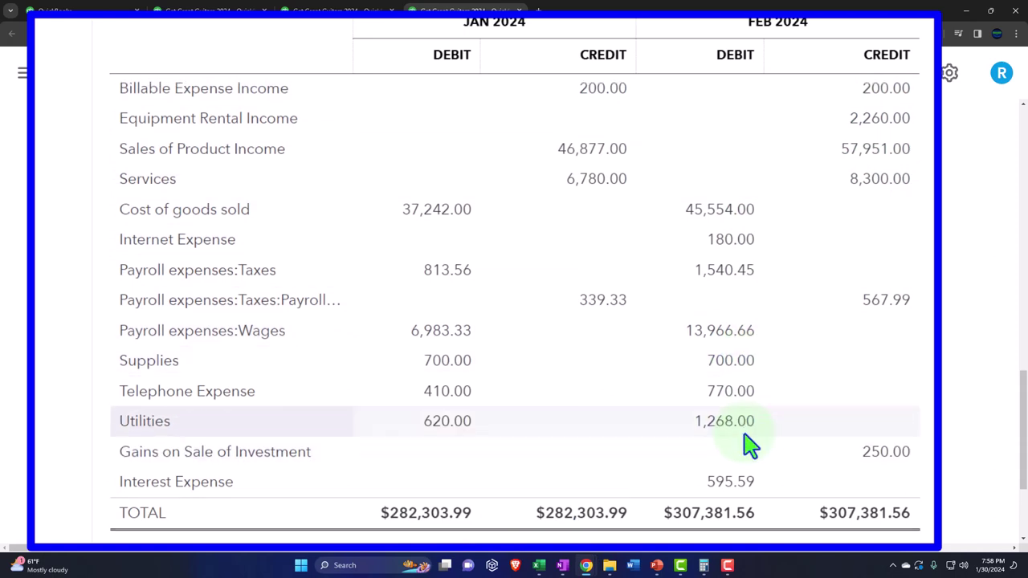
scroll(643, 438, up, 2)
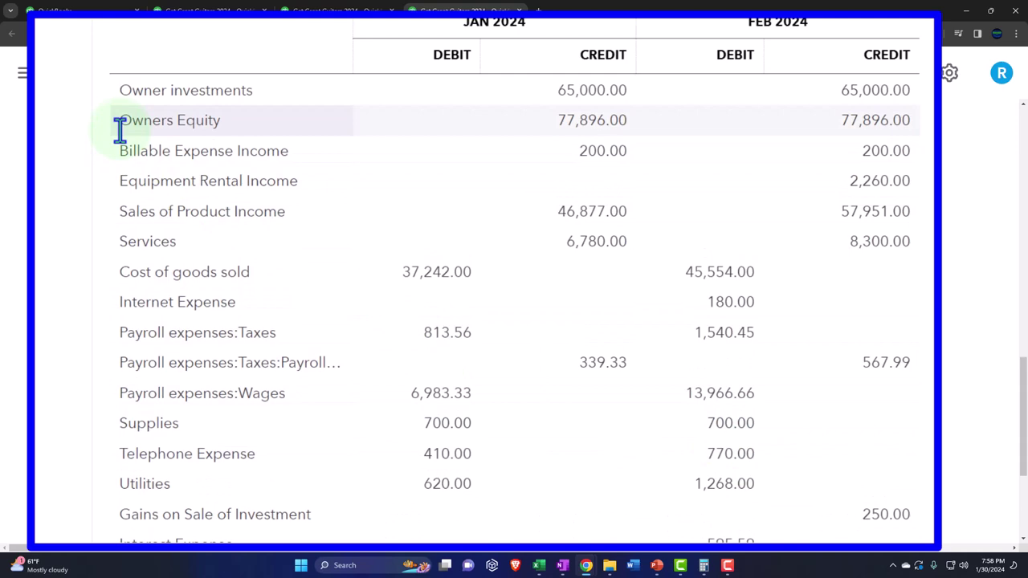
- Rerun the Trial Balance for 01/01/2025 to 01/01/2025 and review the payroll liabilities, equity accounts and total
scroll(119, 307, up, 10)
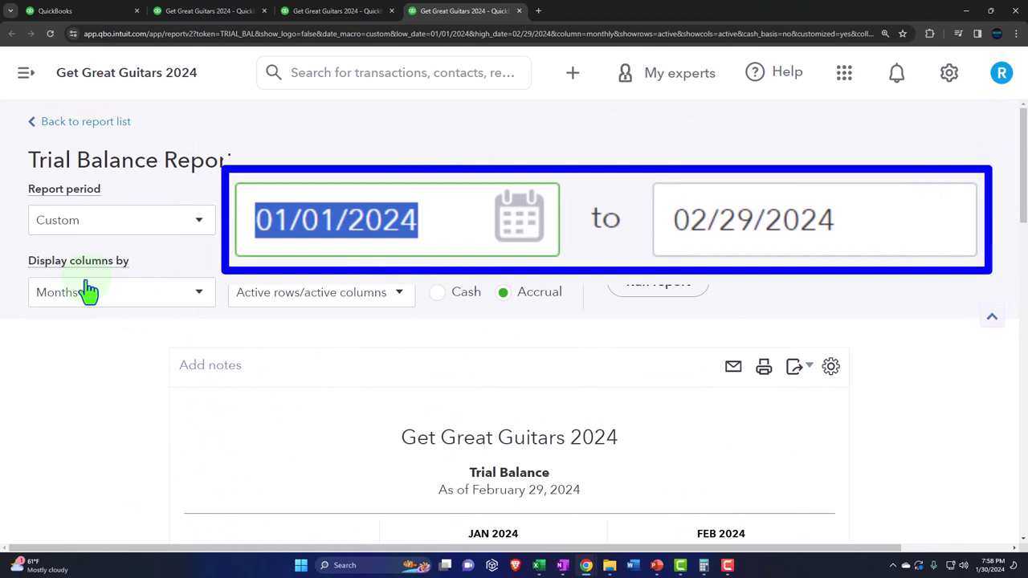
text(0)
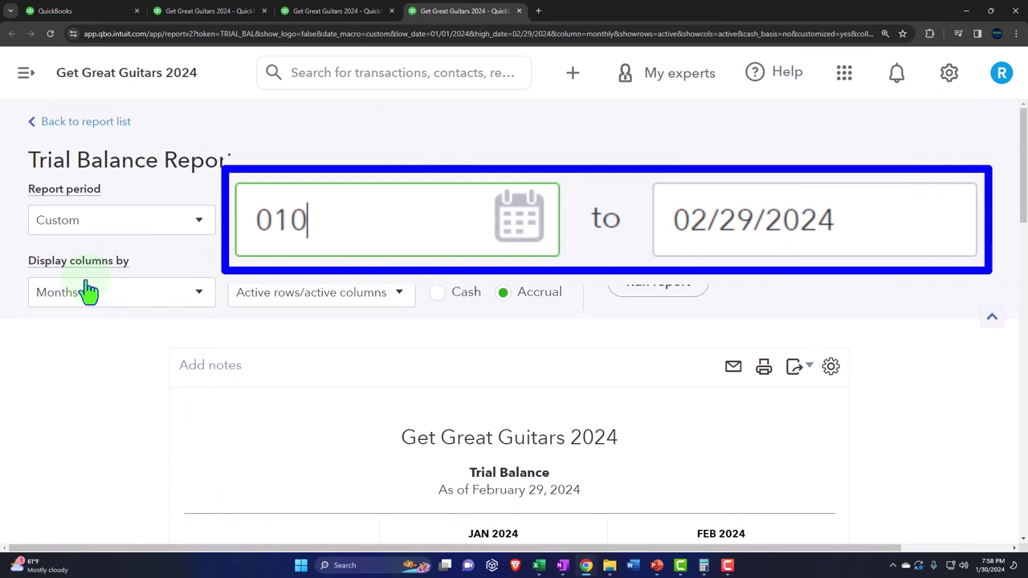
text(1/01/2025)
key(Tab)
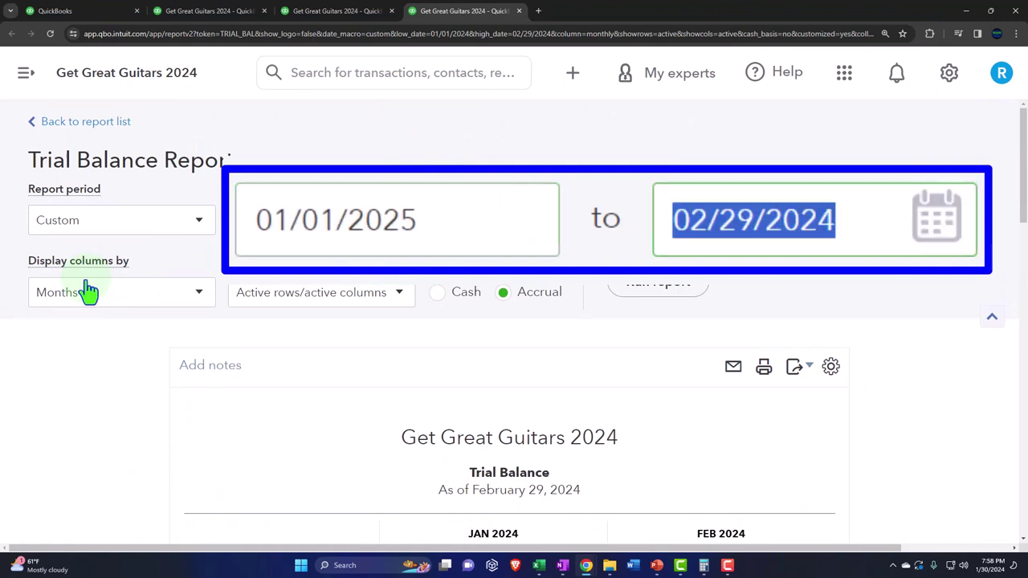
text(010125)
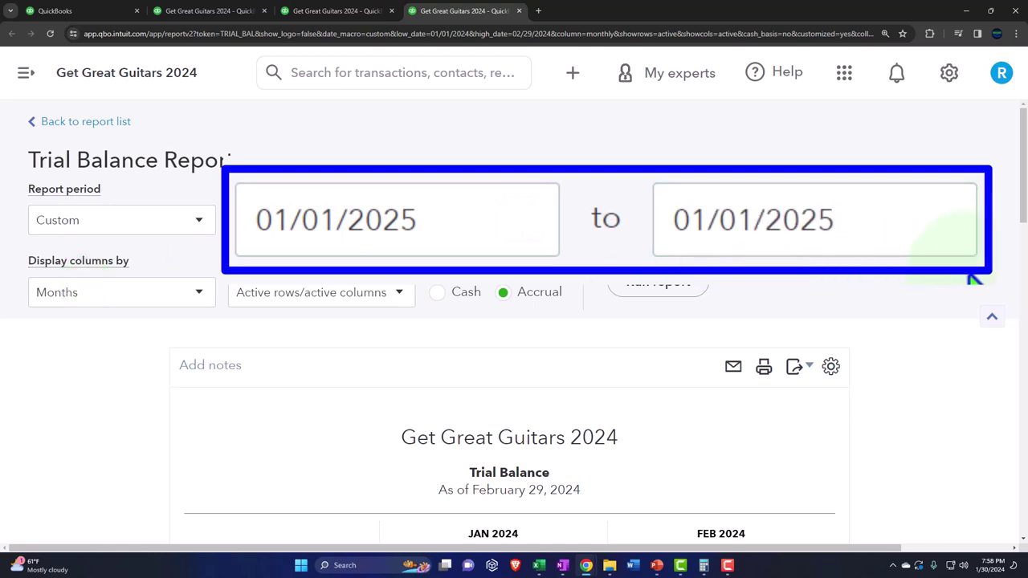
click(660, 286)
scroll(665, 291, down, 10)
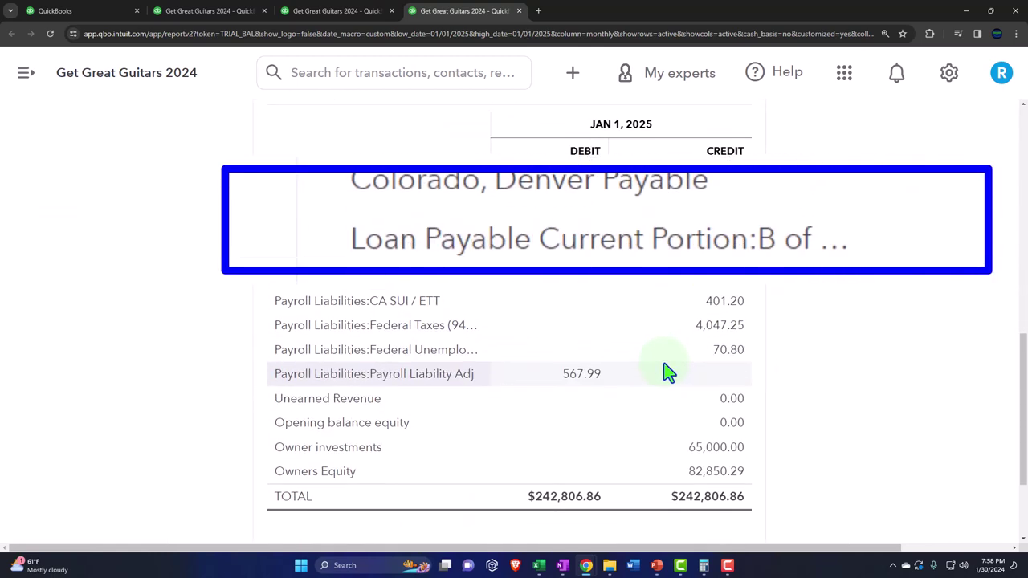